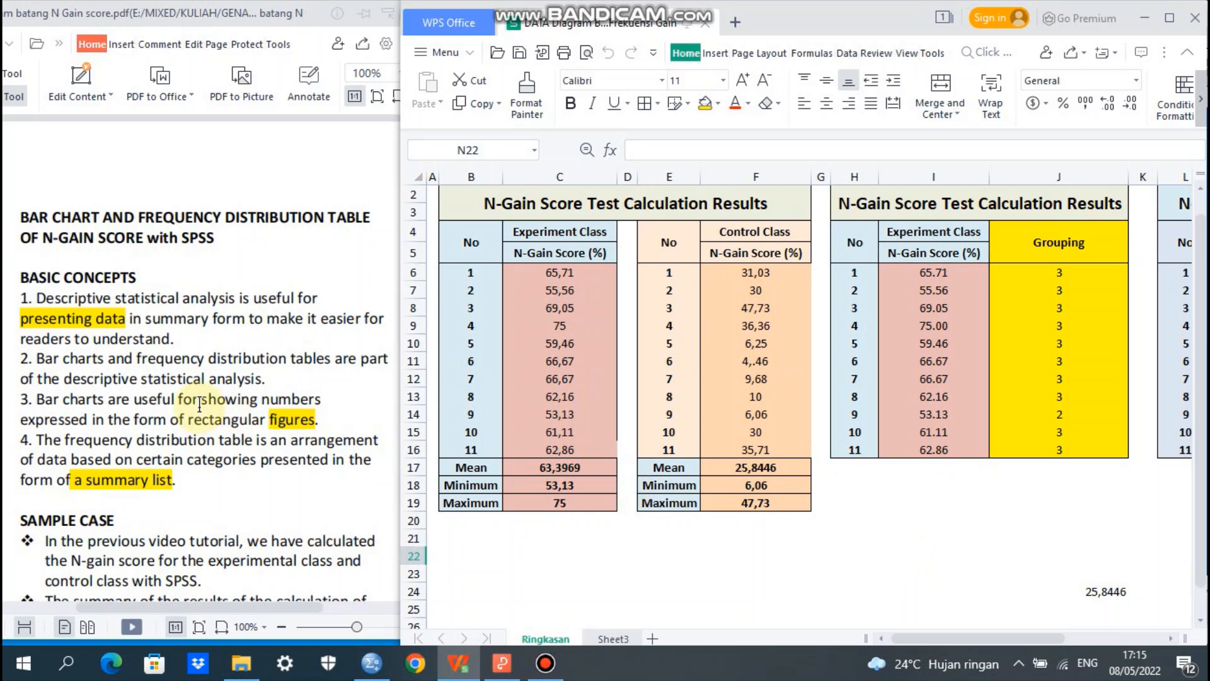
# Step: Read the basic concepts and sample case in the PDF, and examine the experiment and control class N-gain tables in the spreadsheet
pyautogui.click(314, 372)
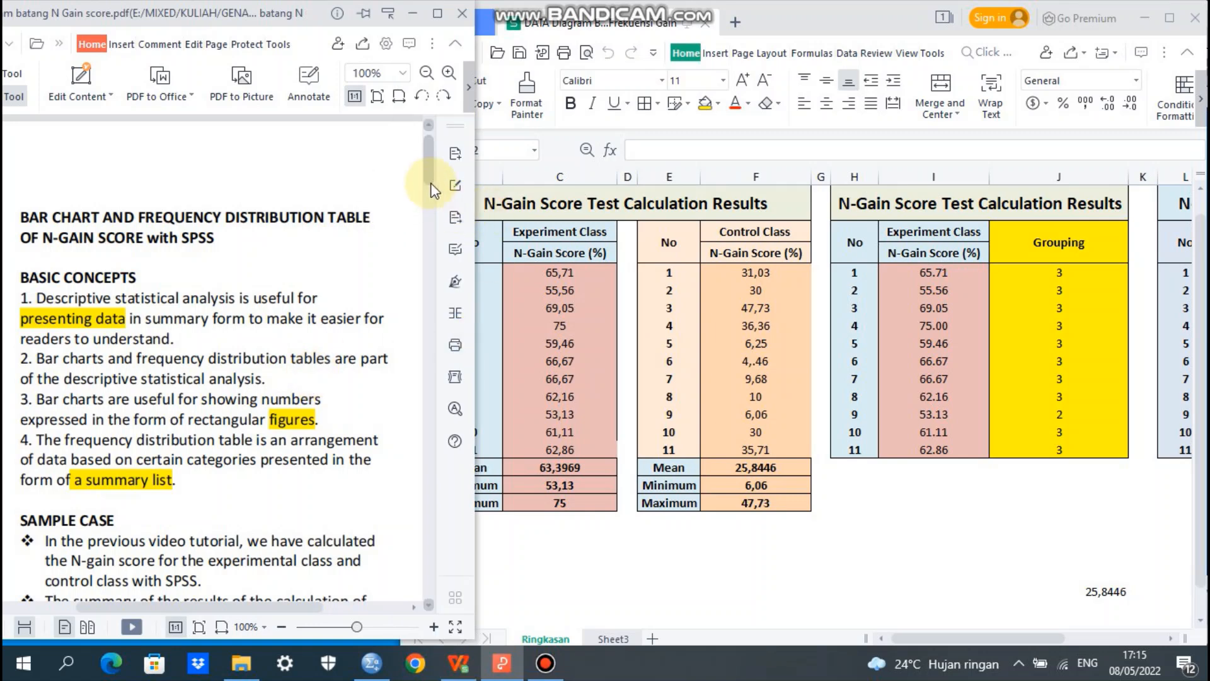
pyautogui.moveTo(429, 177); pyautogui.dragTo(439, 226)
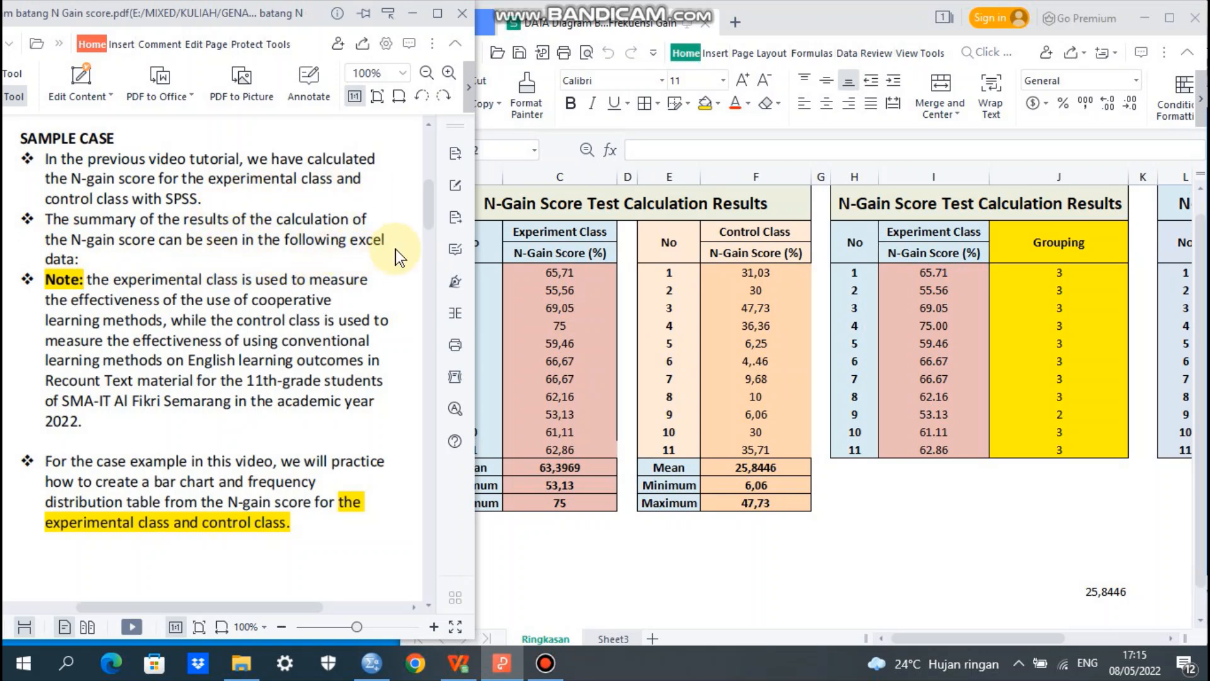
pyautogui.click(936, 540)
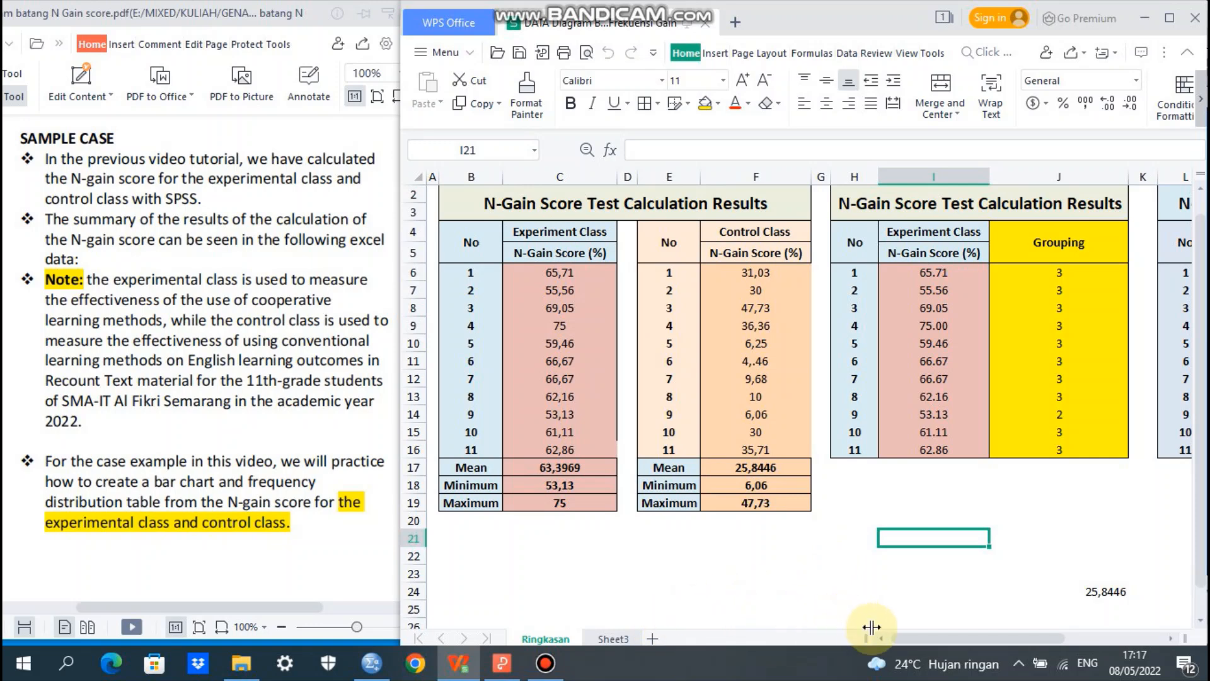
pyautogui.moveTo(936, 634); pyautogui.dragTo(1005, 644)
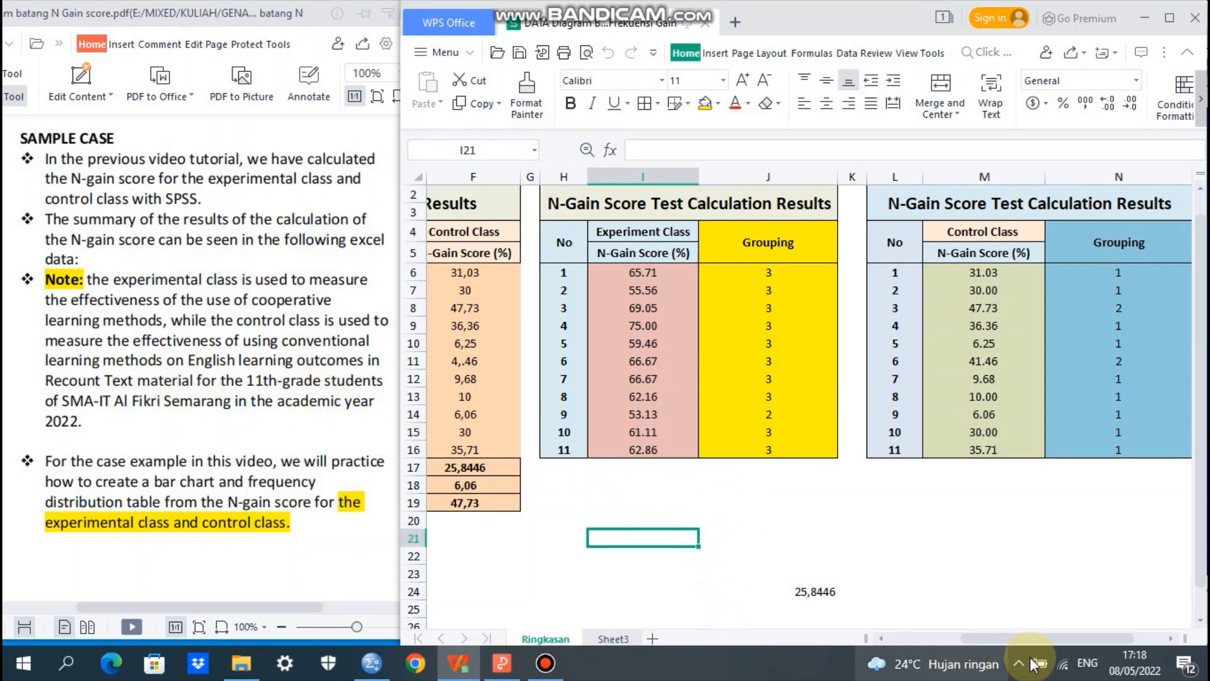
pyautogui.moveTo(1052, 632); pyautogui.dragTo(992, 647)
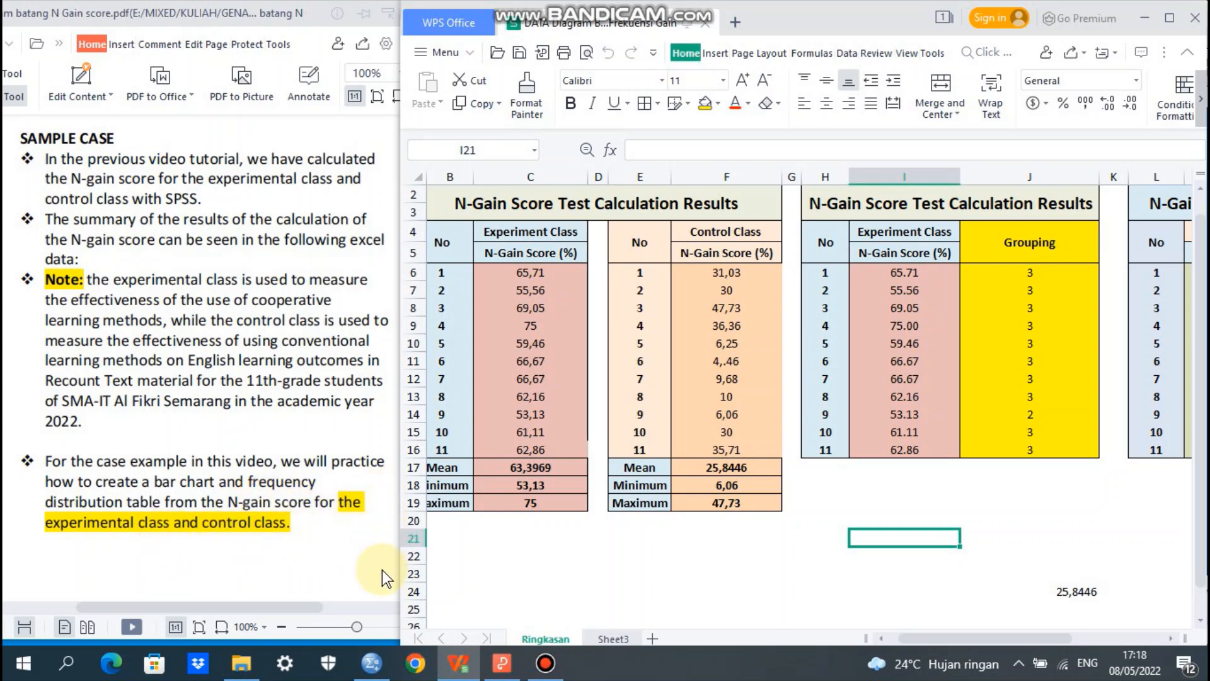
# Step: Examine the N-gain effectiveness categories and grouping code rules in the PDF against the Grouping columns for both classes in the spreadsheet
pyautogui.click(285, 360)
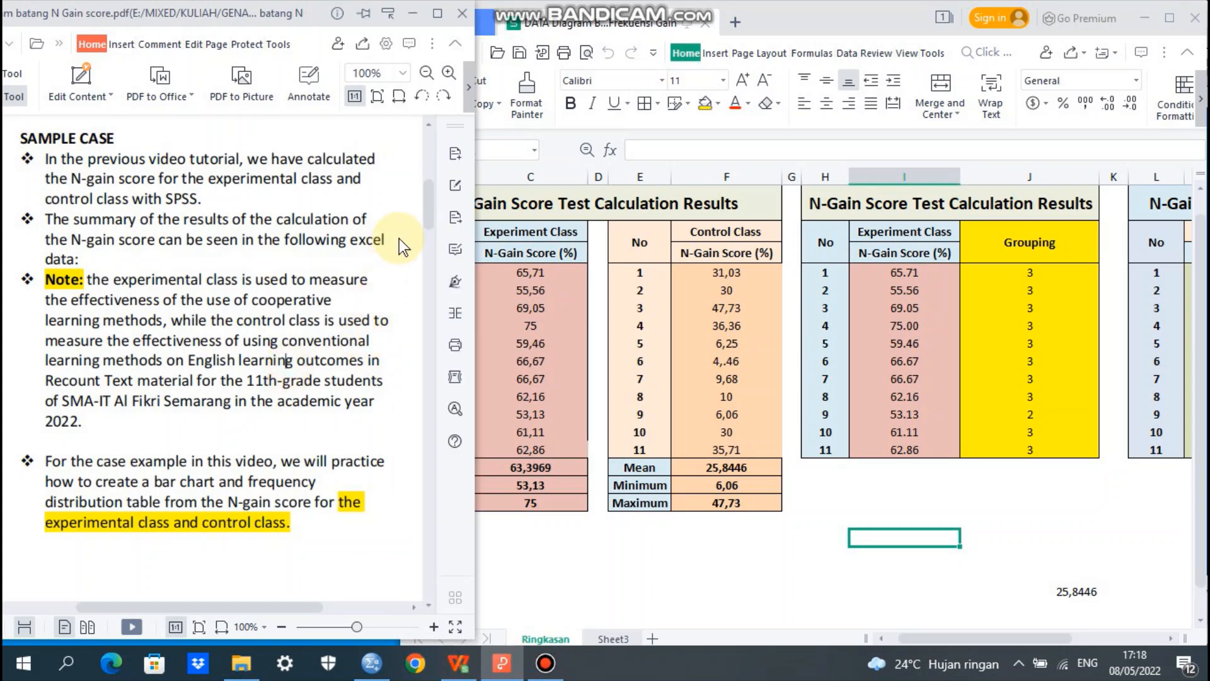
pyautogui.moveTo(427, 217); pyautogui.dragTo(433, 305)
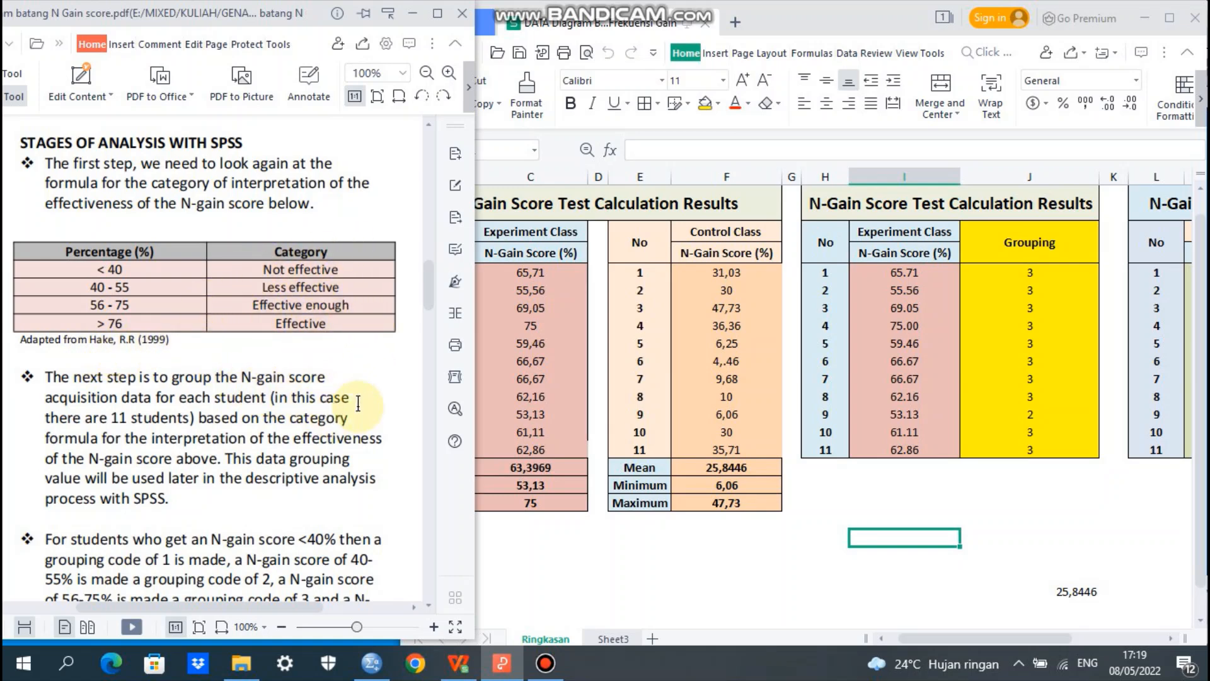
pyautogui.moveTo(427, 295); pyautogui.dragTo(429, 301)
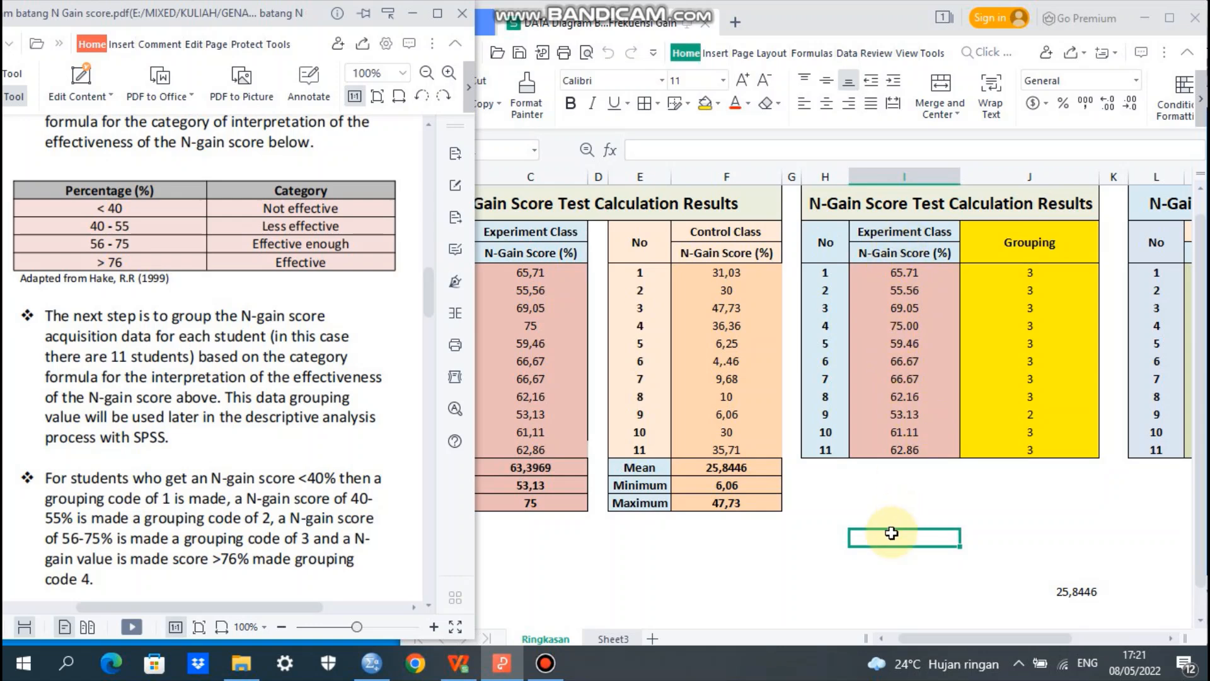
pyautogui.moveTo(939, 634); pyautogui.dragTo(1000, 639)
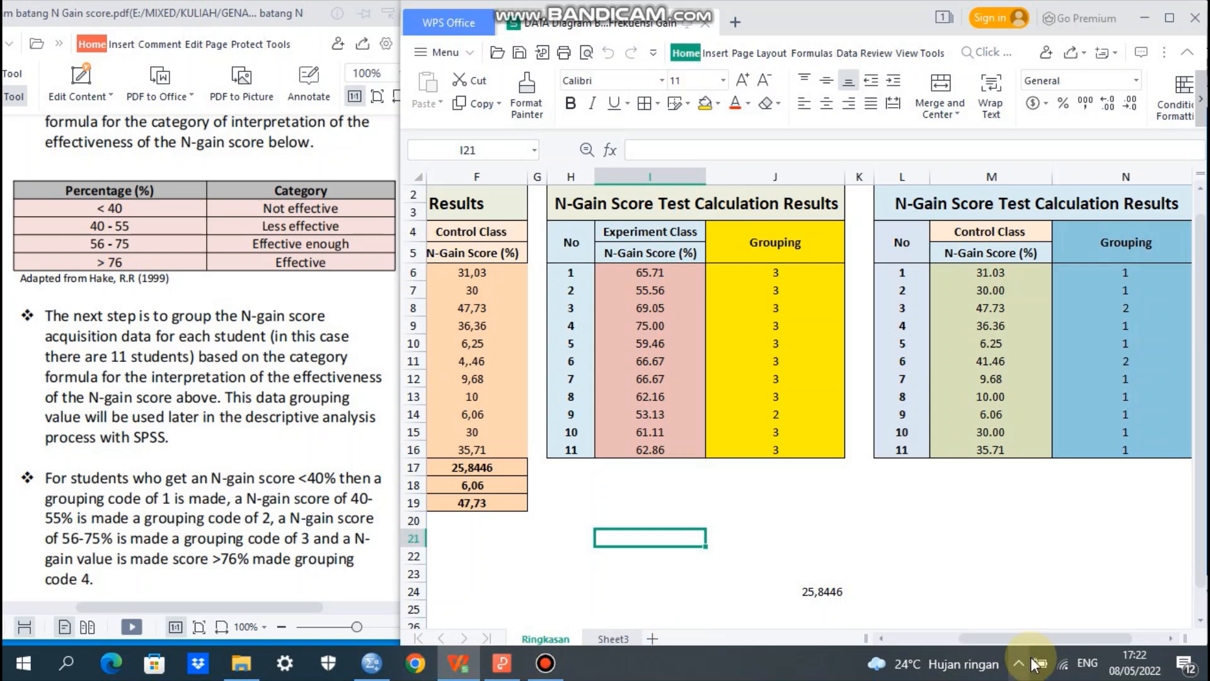
pyautogui.moveTo(1053, 634); pyautogui.dragTo(1063, 634)
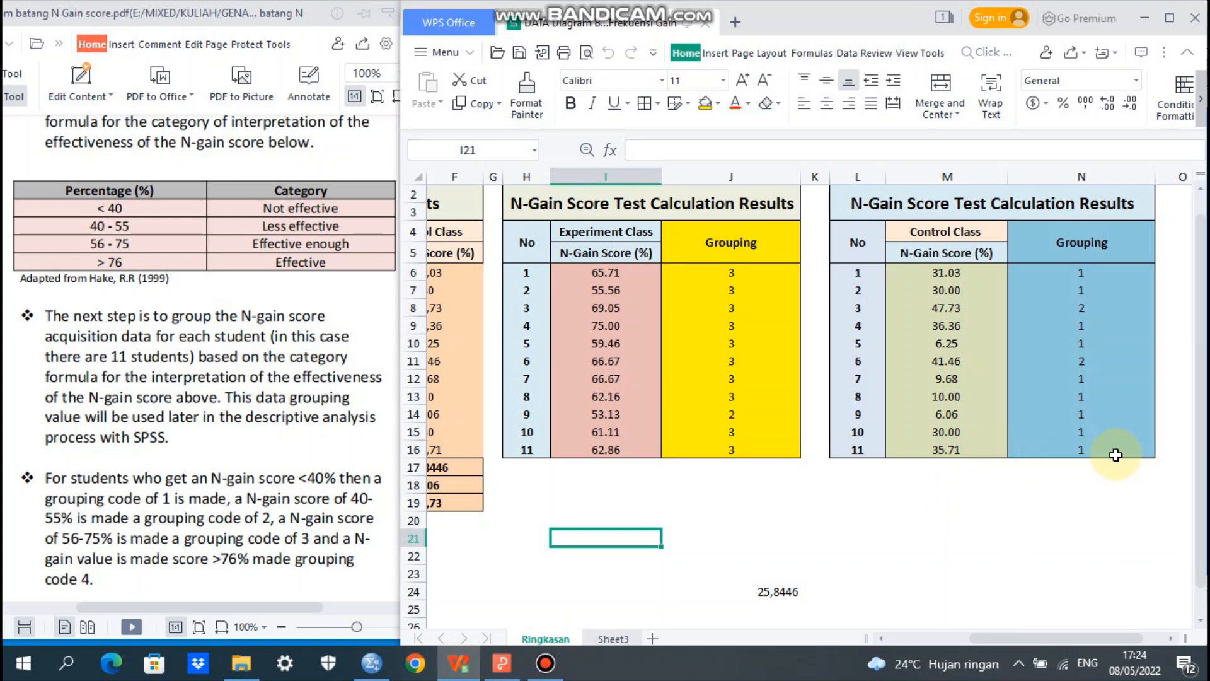
pyautogui.click(165, 533)
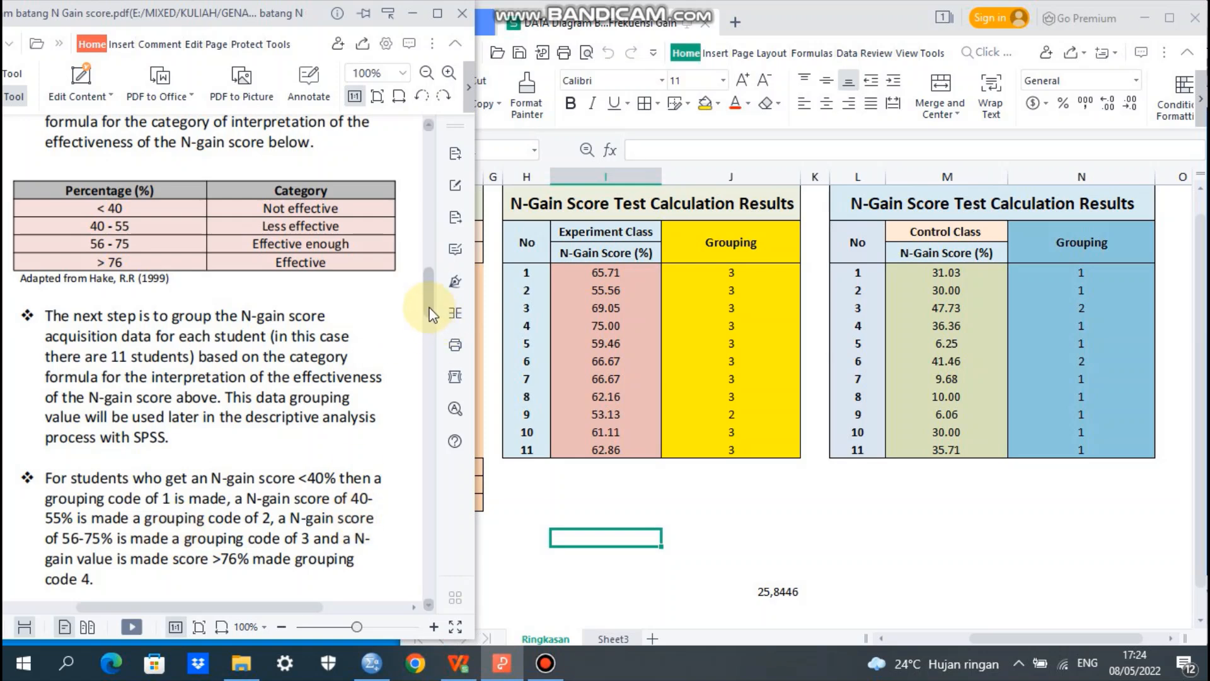
pyautogui.moveTo(428, 305); pyautogui.dragTo(429, 334)
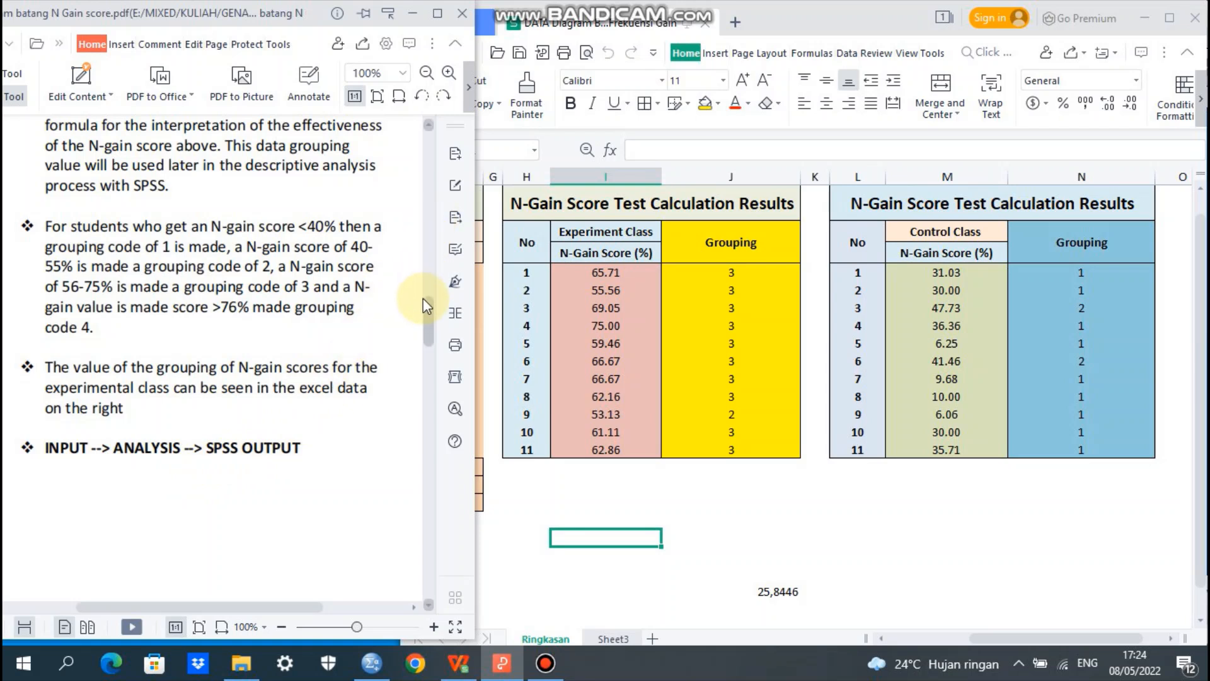
pyautogui.moveTo(428, 320); pyautogui.dragTo(449, 406)
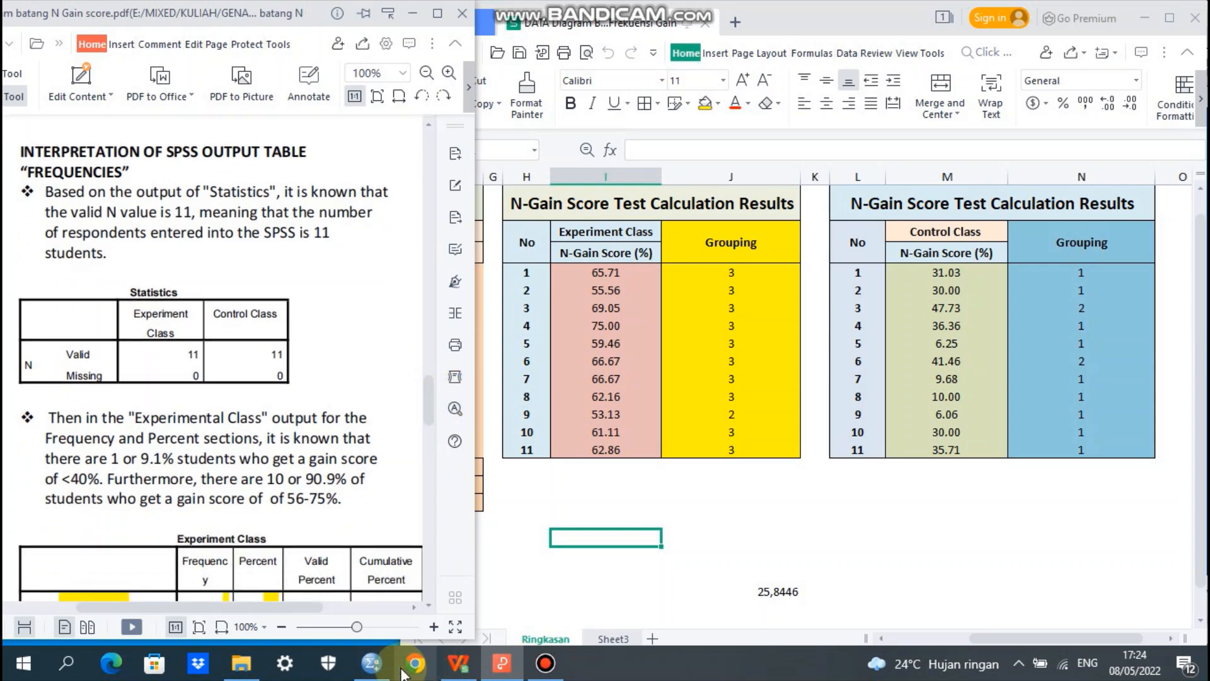
# Step: Switch to SPSS and define the first variable as Grouping_EXP with the label "Experiment Class"
pyautogui.click(371, 663)
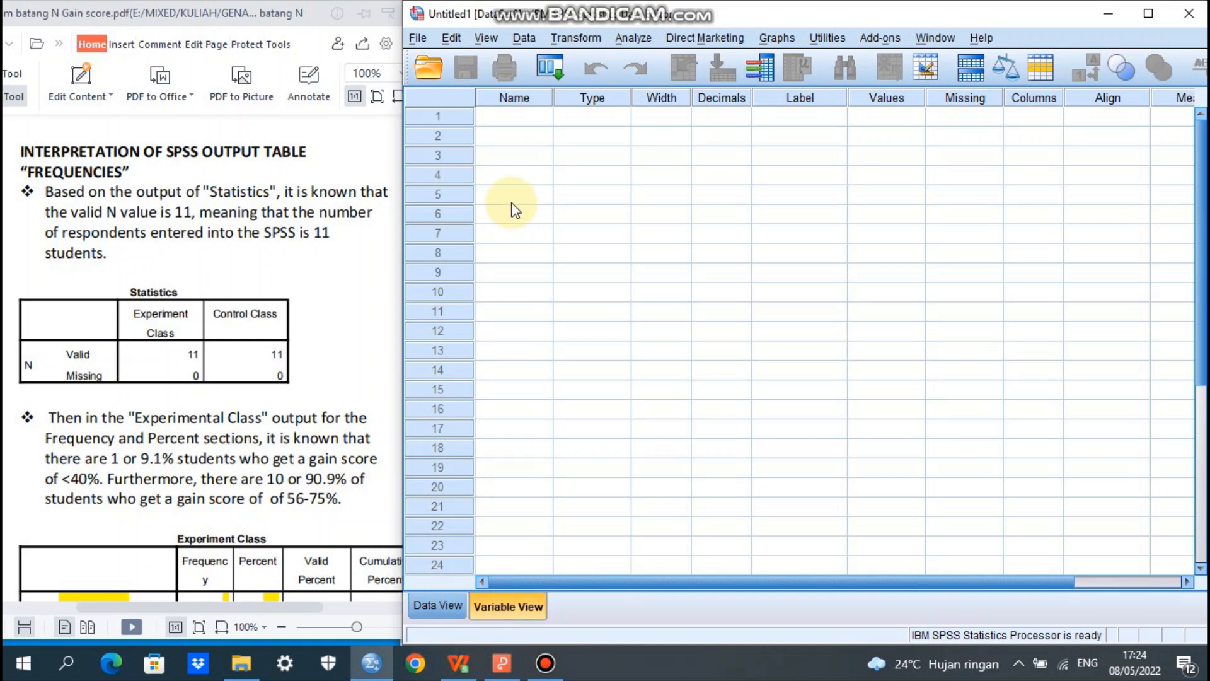
pyautogui.click(517, 116)
pyautogui.write('Grou')
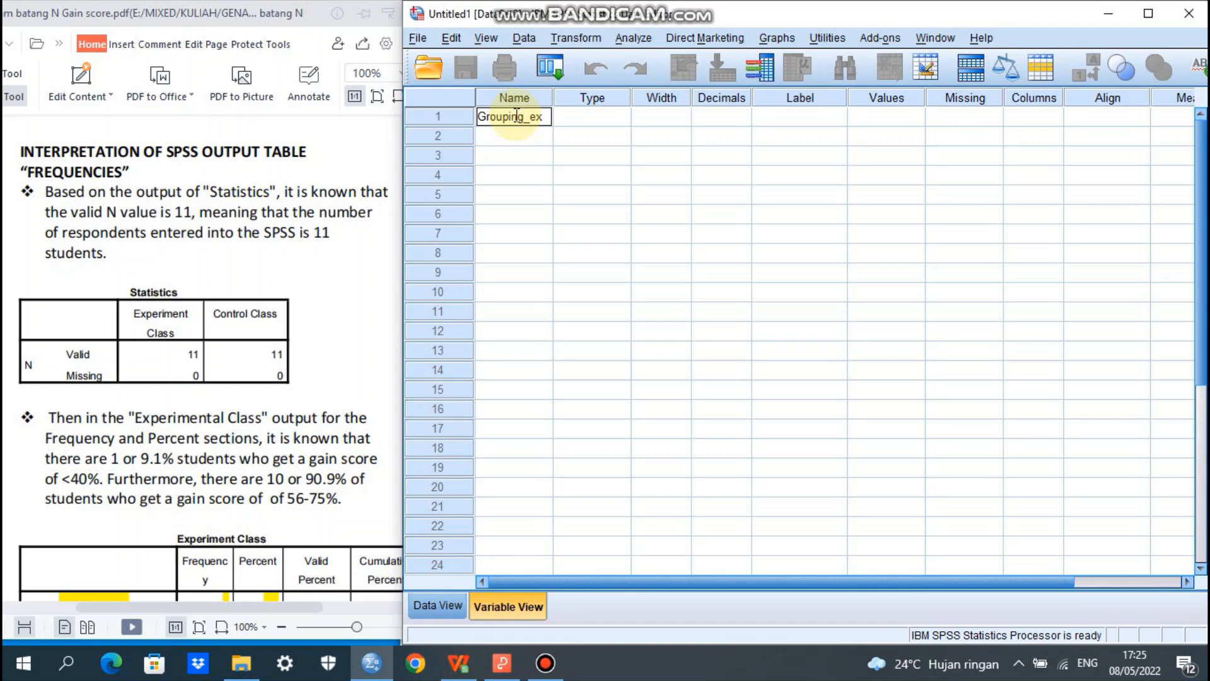
pyautogui.write('ping_EXP')
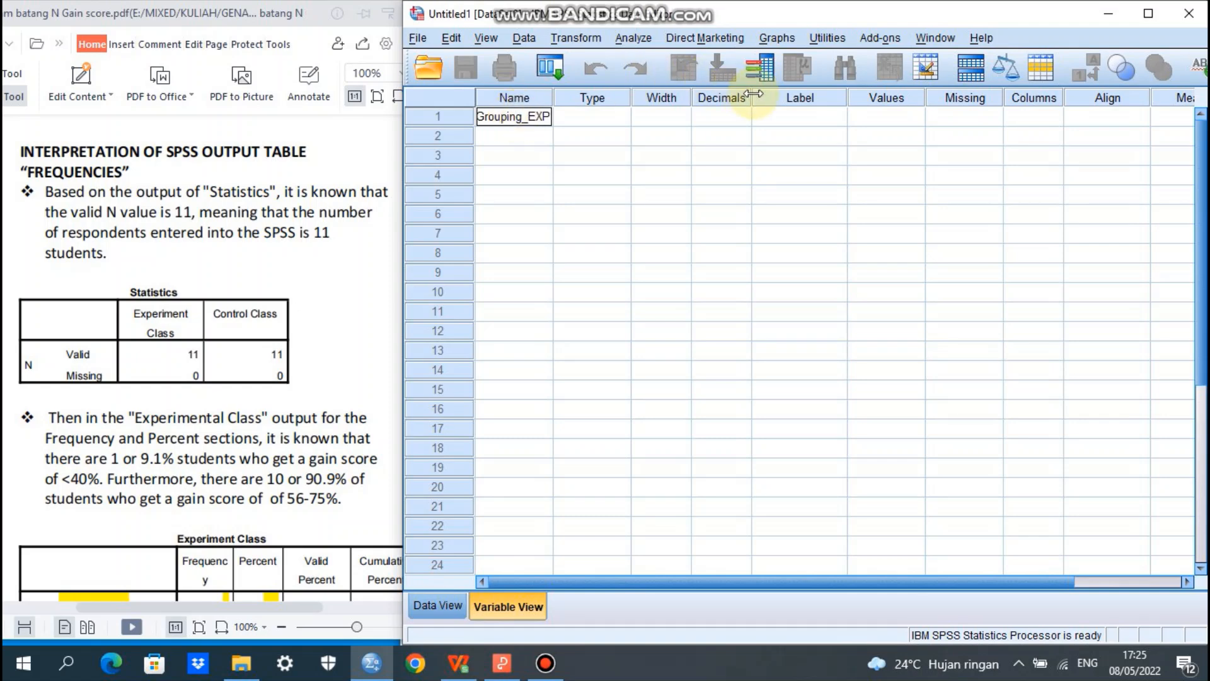
pyautogui.click(802, 118)
pyautogui.write('Experiment')
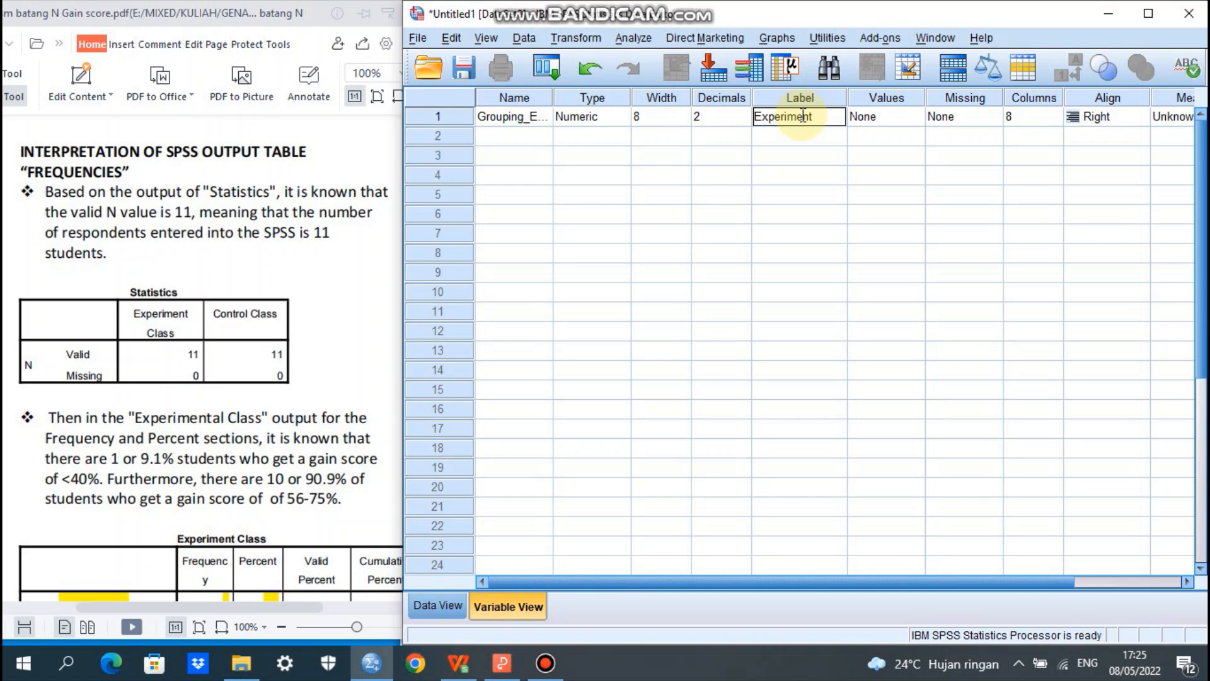
pyautogui.write(' Class')
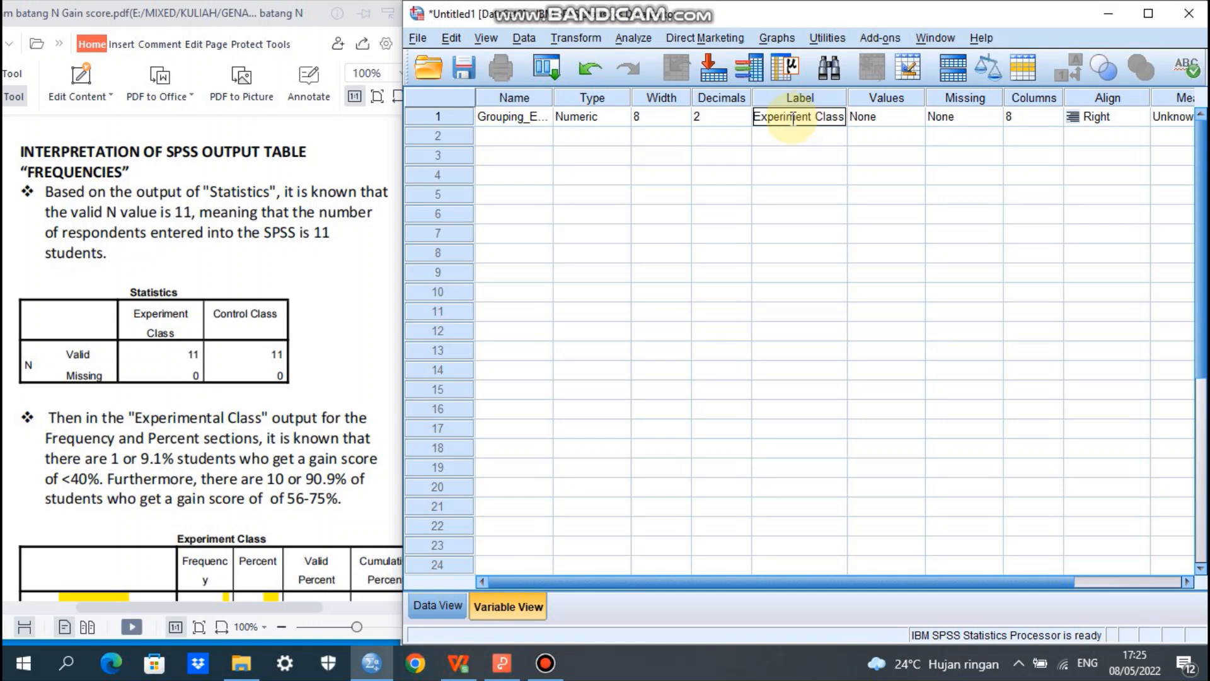
# Step: Define a second variable named Grouping_Cont with the label "Control Class"
pyautogui.click(498, 140)
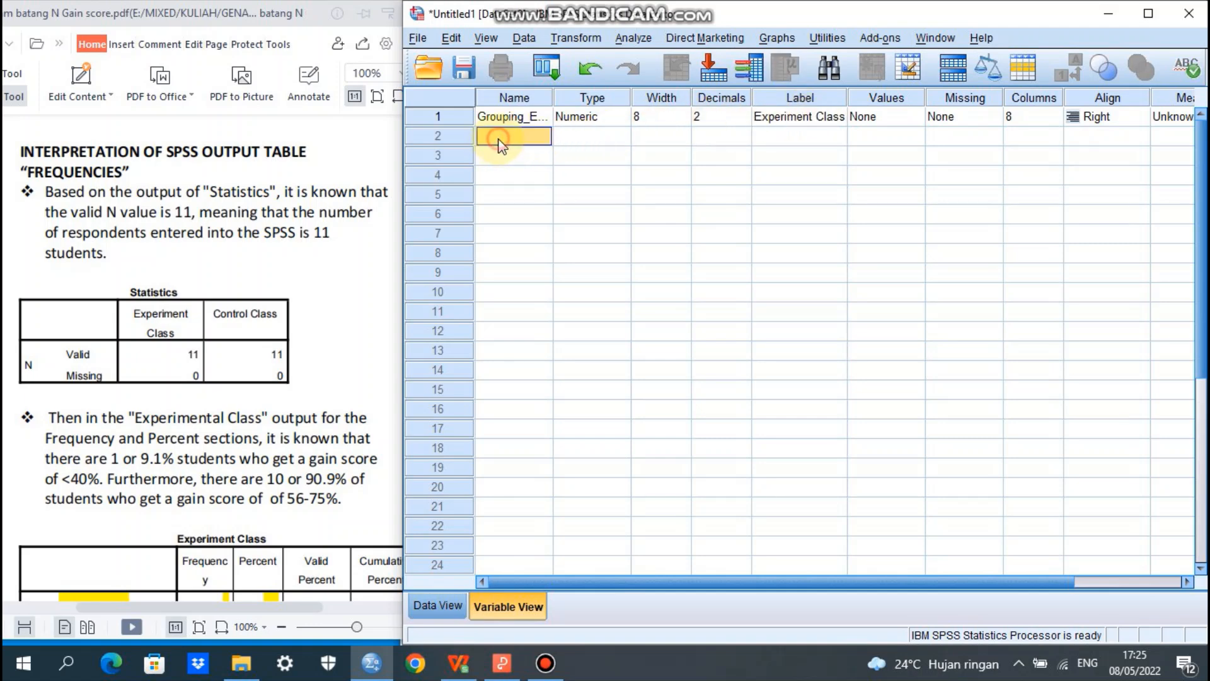
pyautogui.write('Gru')
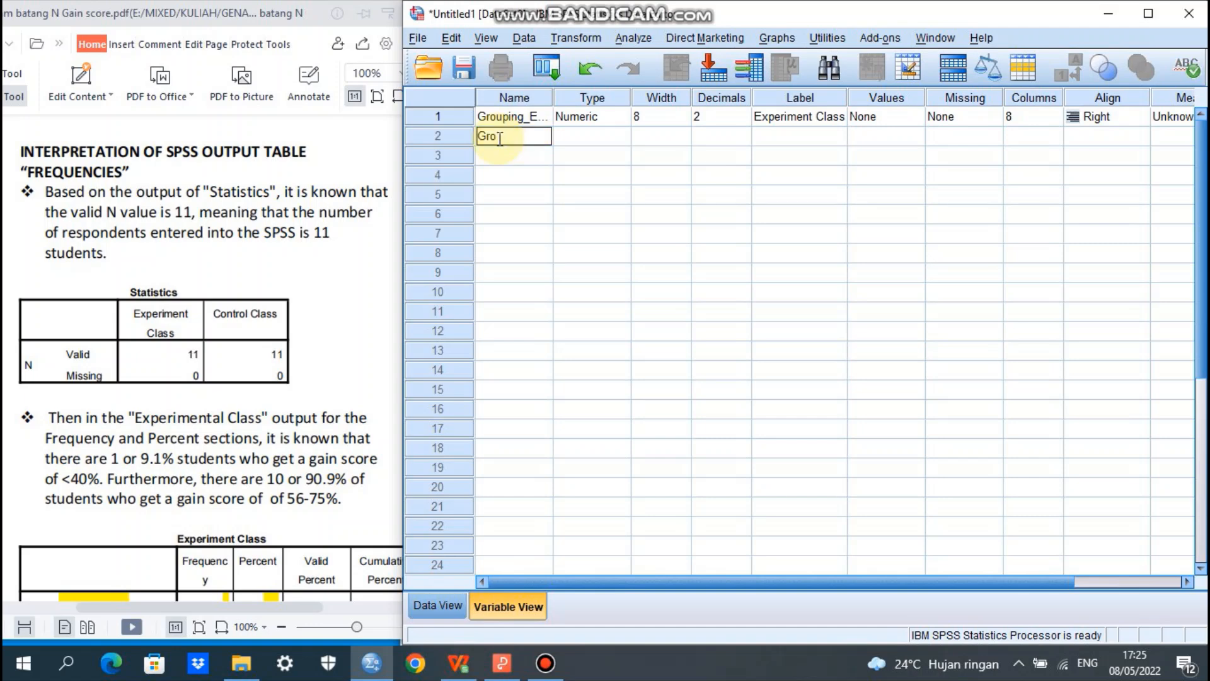
pyautogui.write('uping')
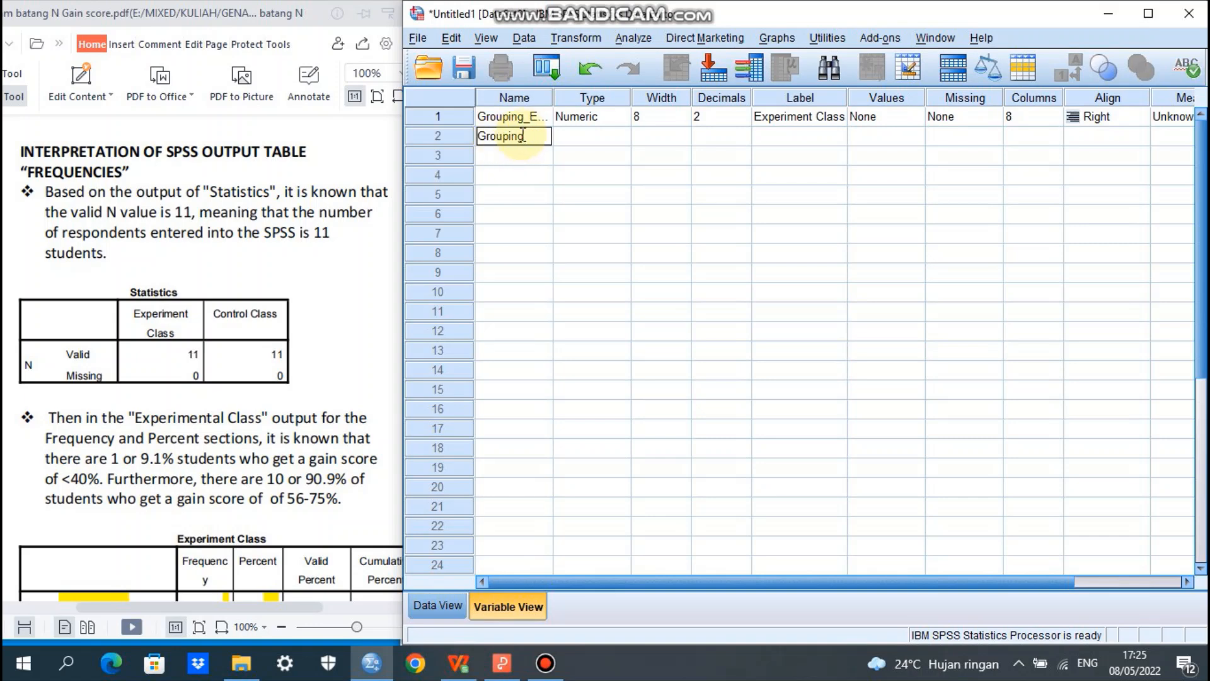
pyautogui.write('_Con')
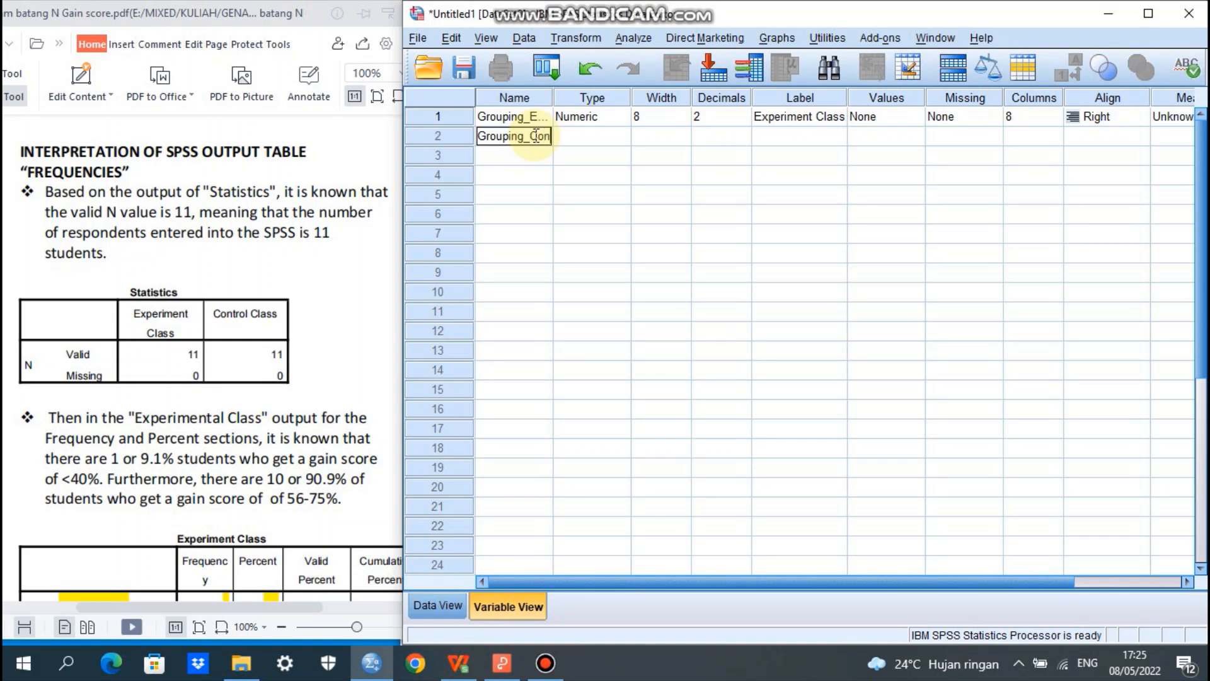
pyautogui.write('t')
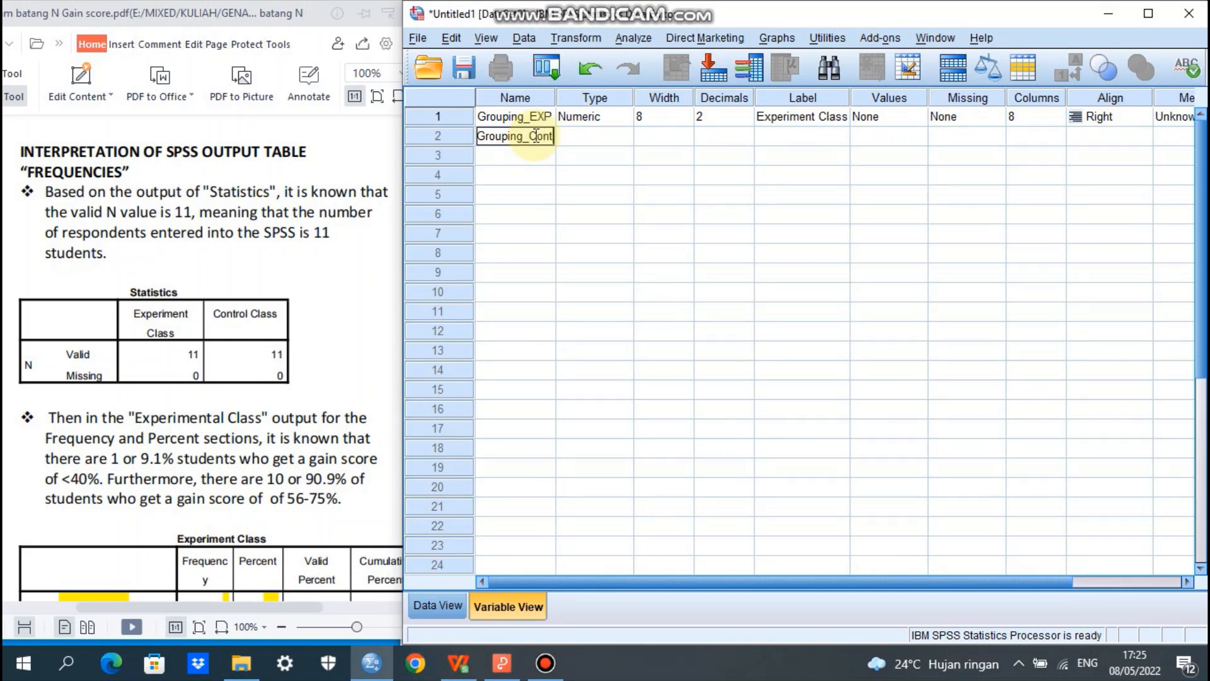
pyautogui.click(813, 138)
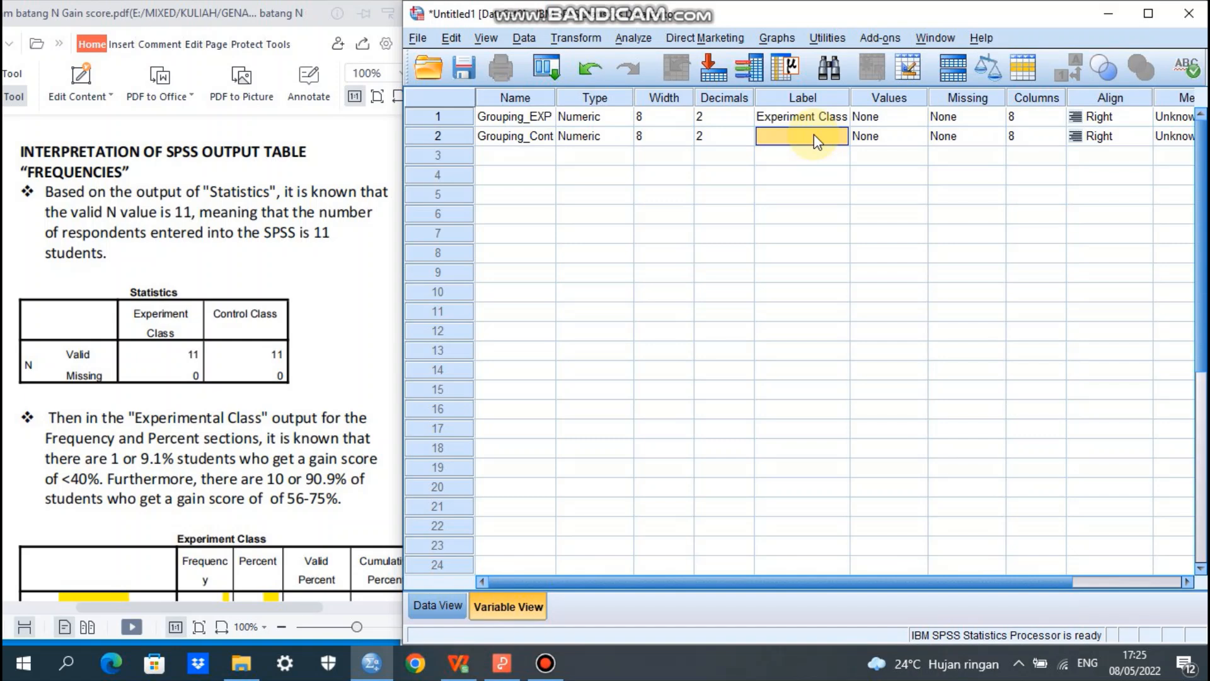
pyautogui.write('Control Cla')
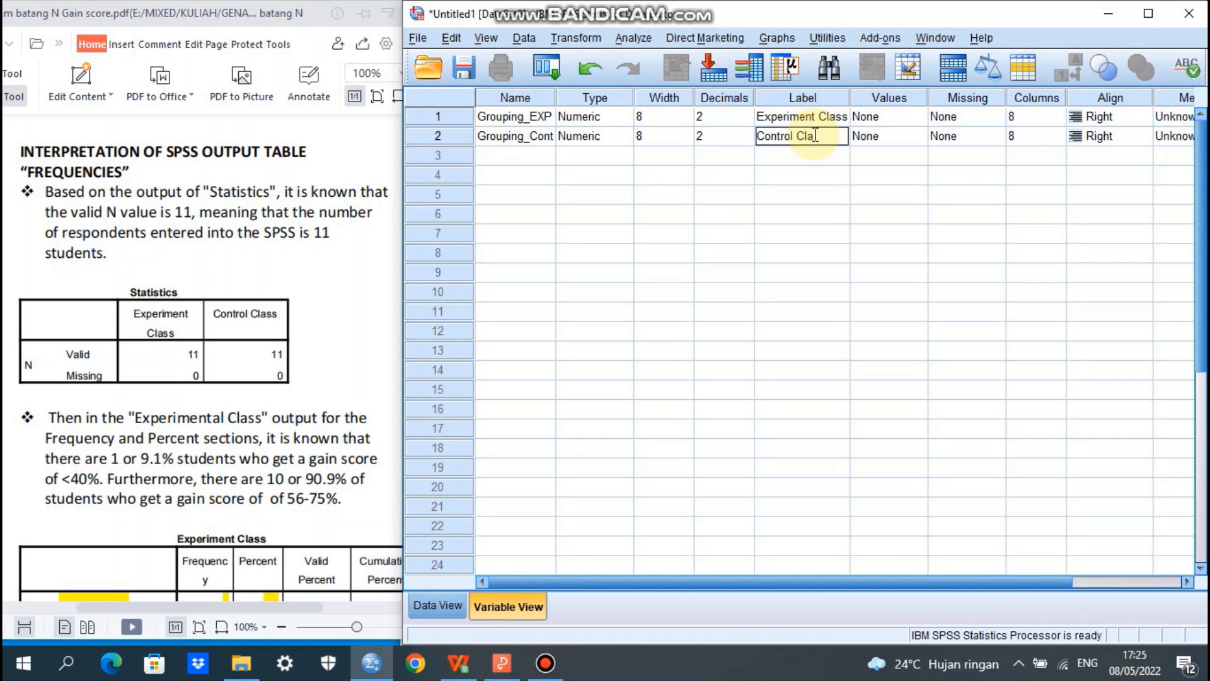
# Step: Consult the PDF's category table and add the value label 1 = "<40% (Not Effective)" to the Grouping_EXP variable
pyautogui.click(914, 118)
pyautogui.click(915, 117)
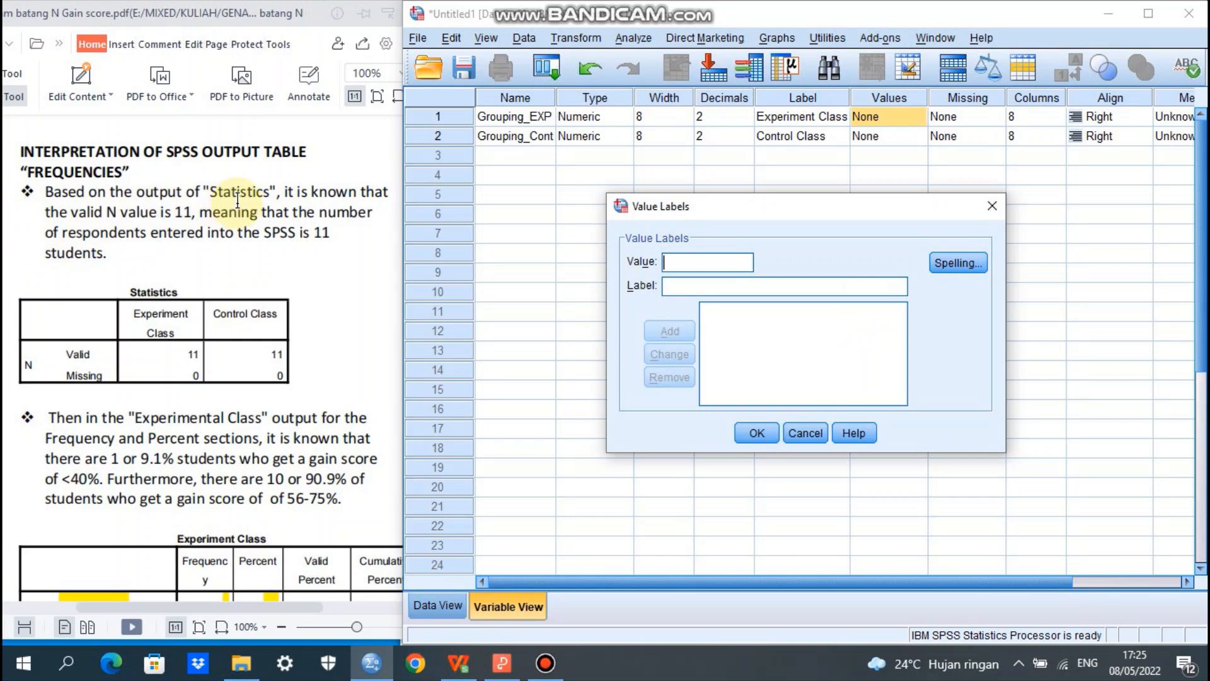
pyautogui.click(235, 201)
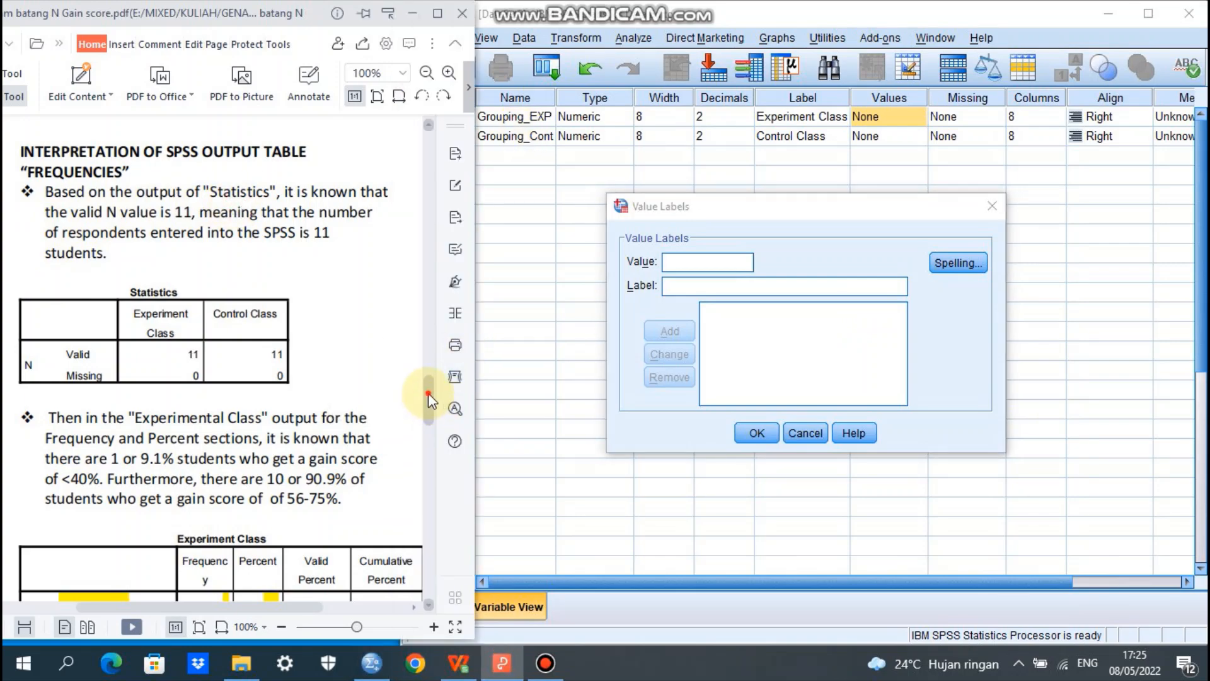
pyautogui.scroll(1, 429, 378)
pyautogui.moveTo(428, 378); pyautogui.dragTo(426, 277)
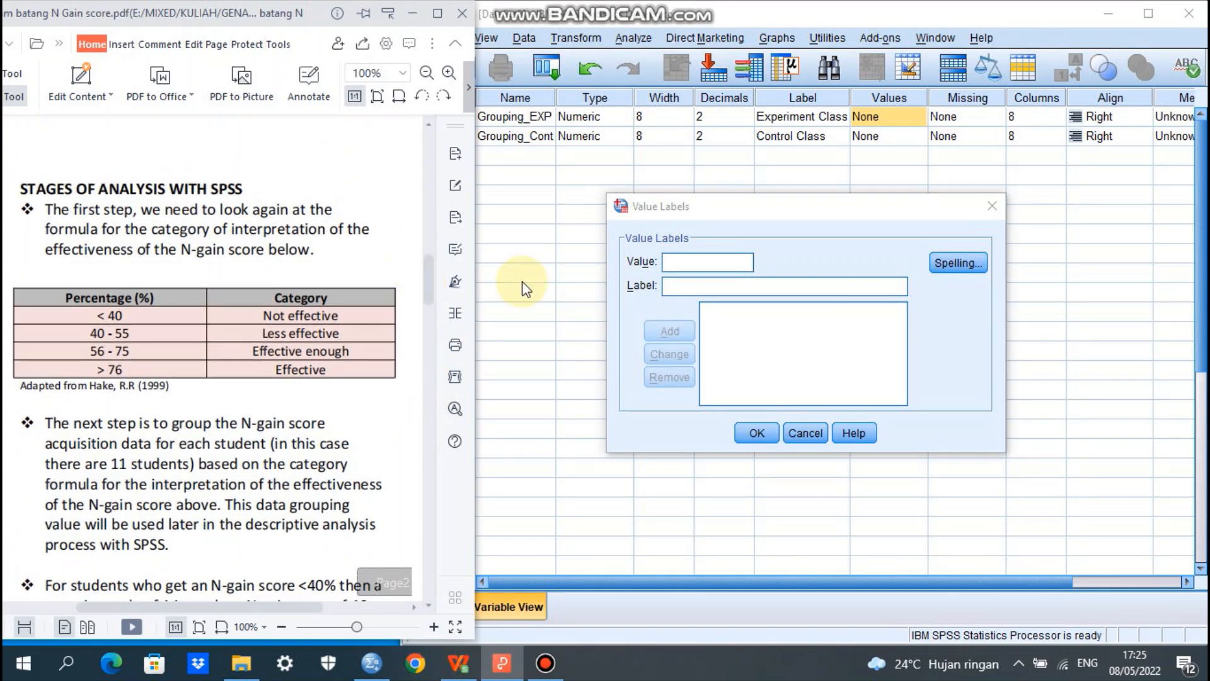
pyautogui.click(709, 264)
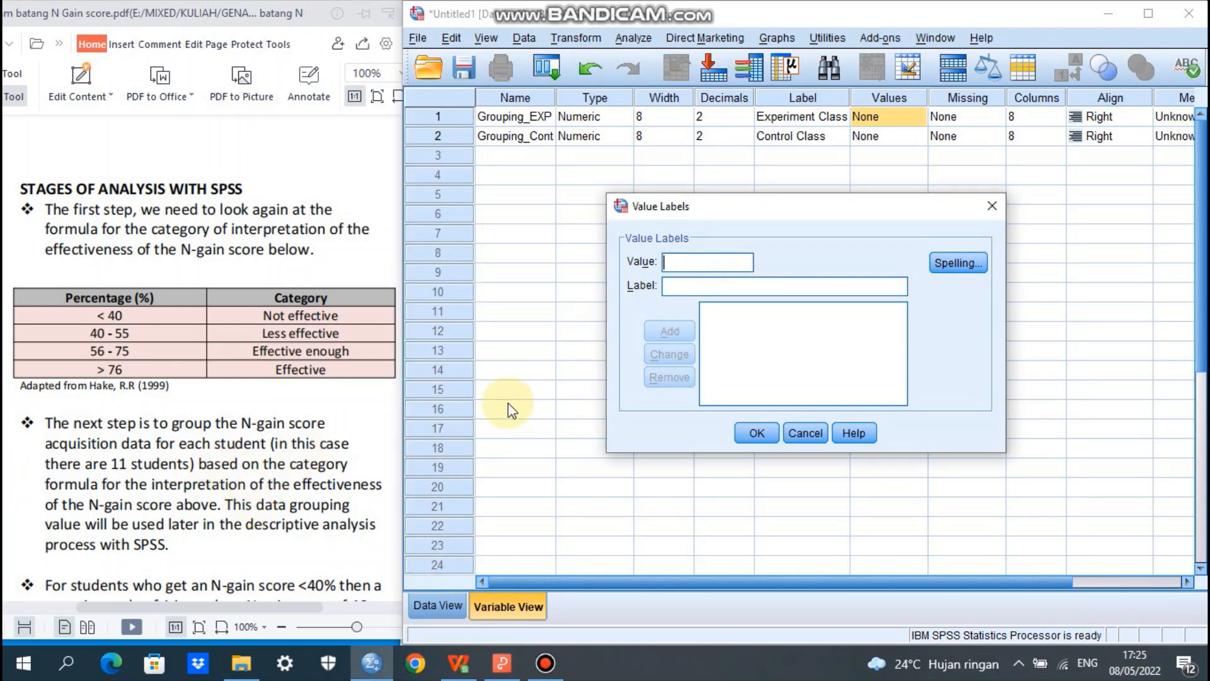
pyautogui.write('1')
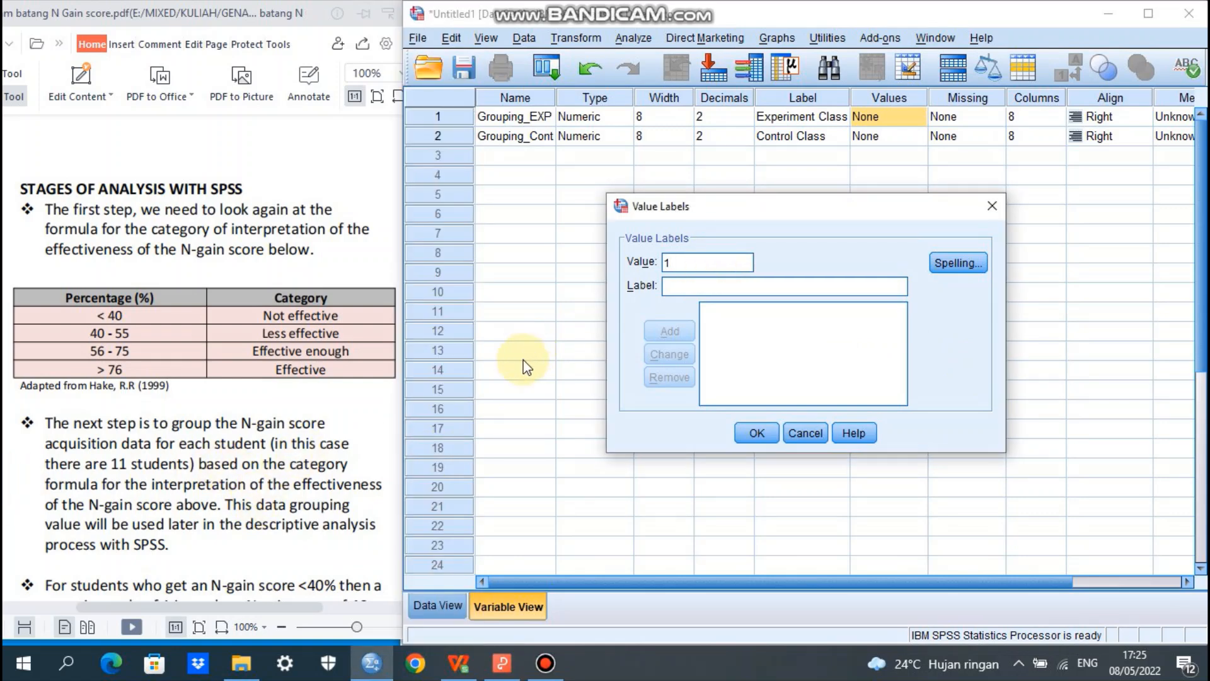
pyautogui.click(817, 285)
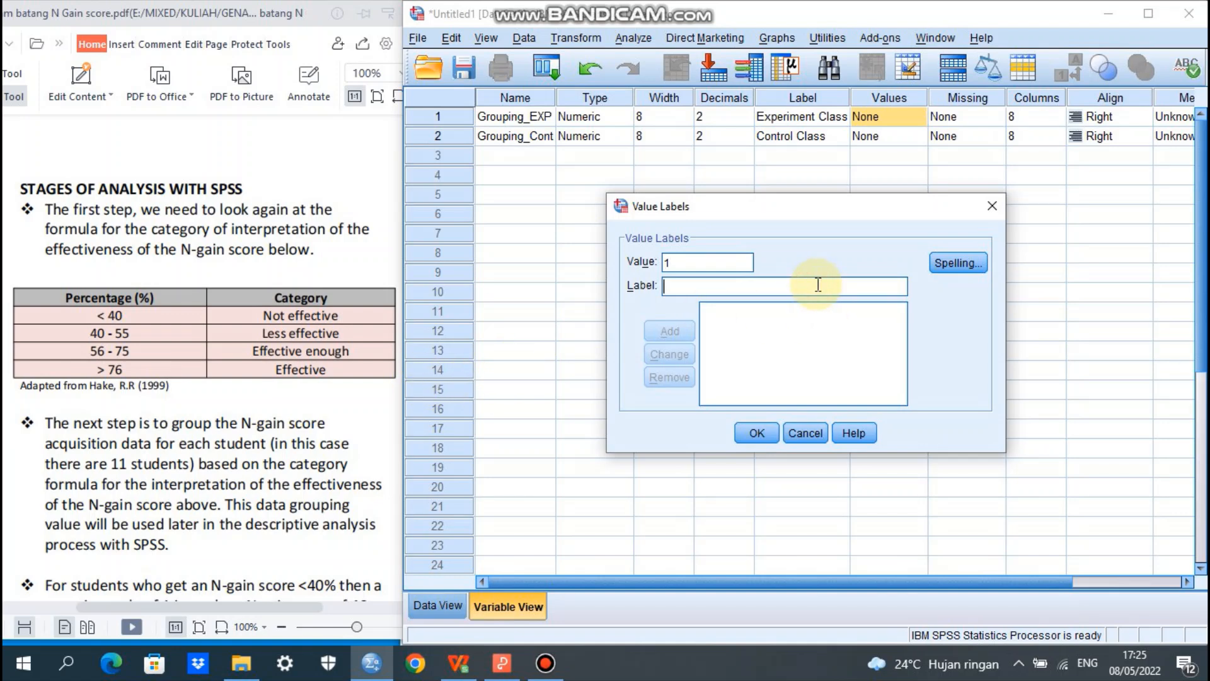
pyautogui.write('<40% (N')
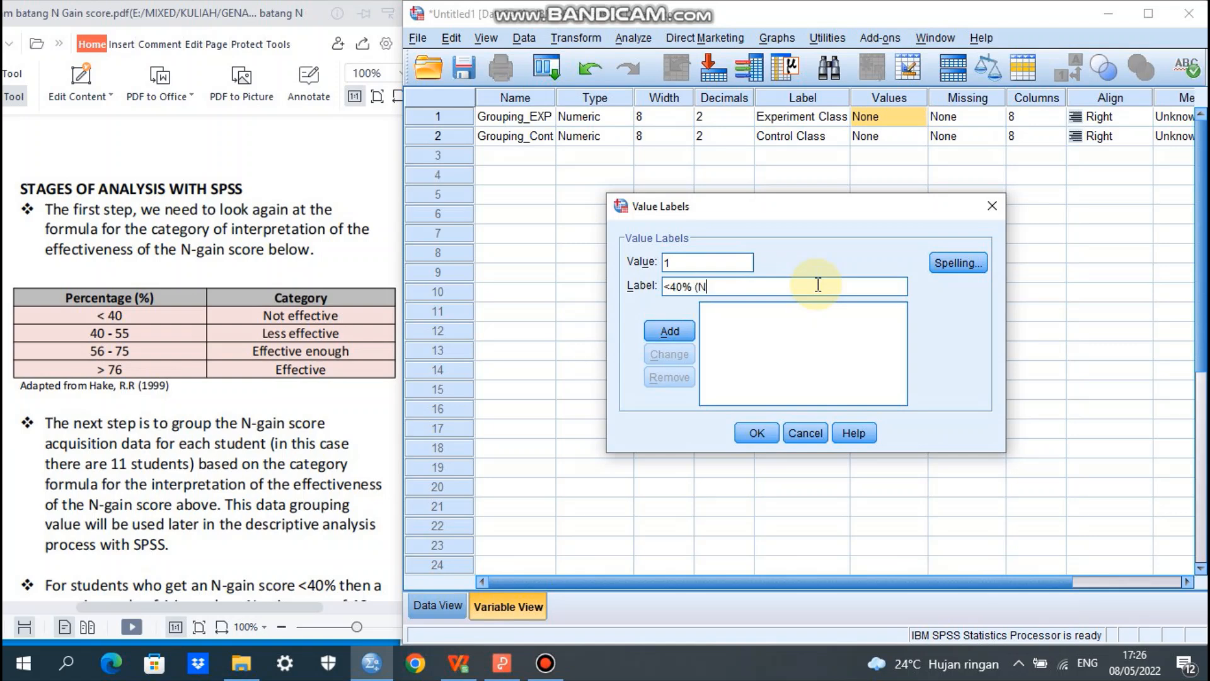
pyautogui.write('ot Effective)')
pyautogui.click(668, 330)
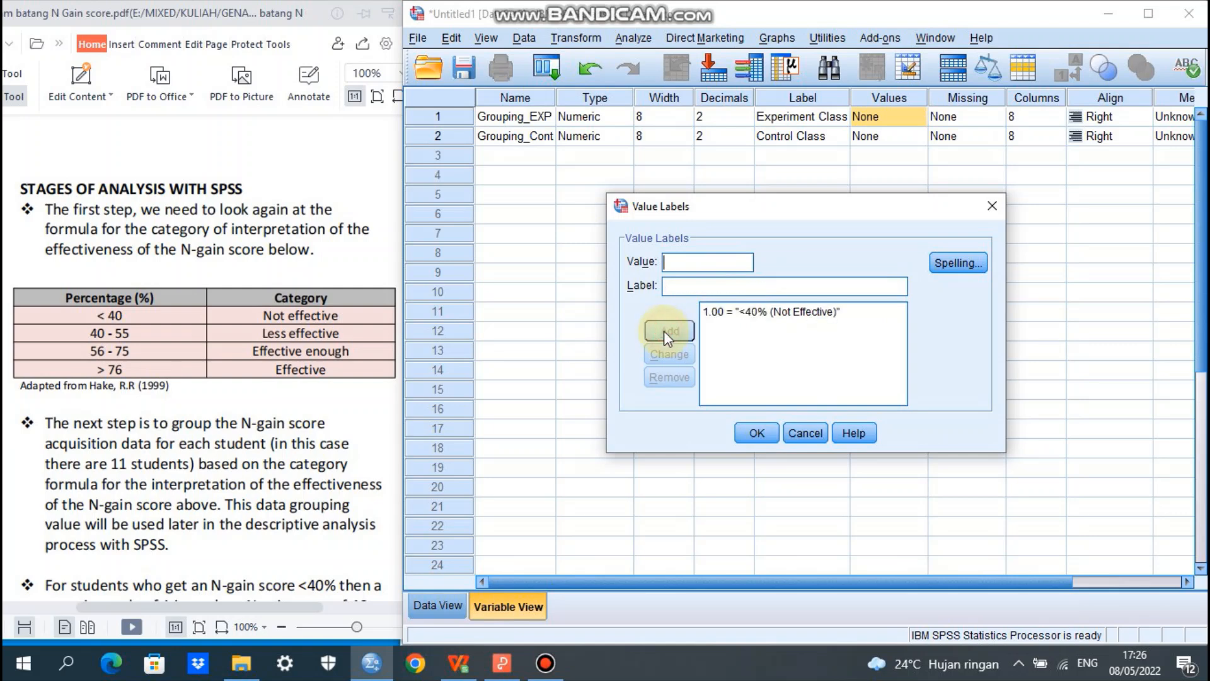
# Step: Add the value label 2 = "40%-55% (Less Effective)" to the Grouping_EXP variable
pyautogui.write('2')
pyautogui.click(684, 285)
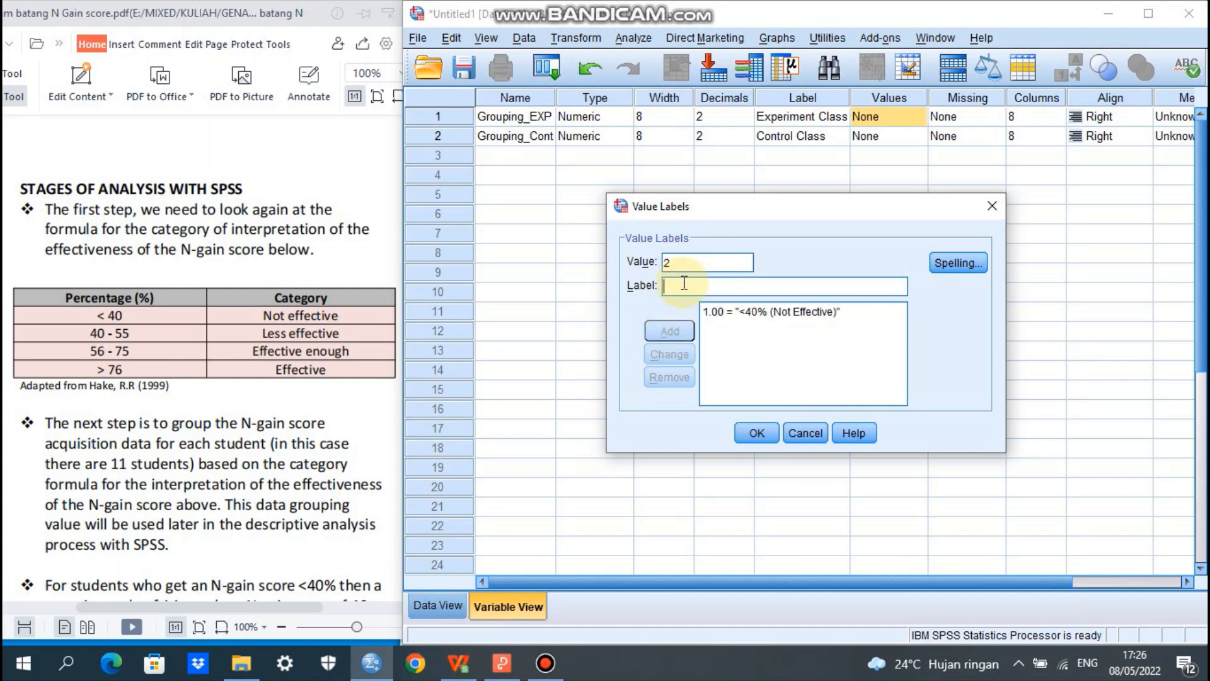
pyautogui.write('40')
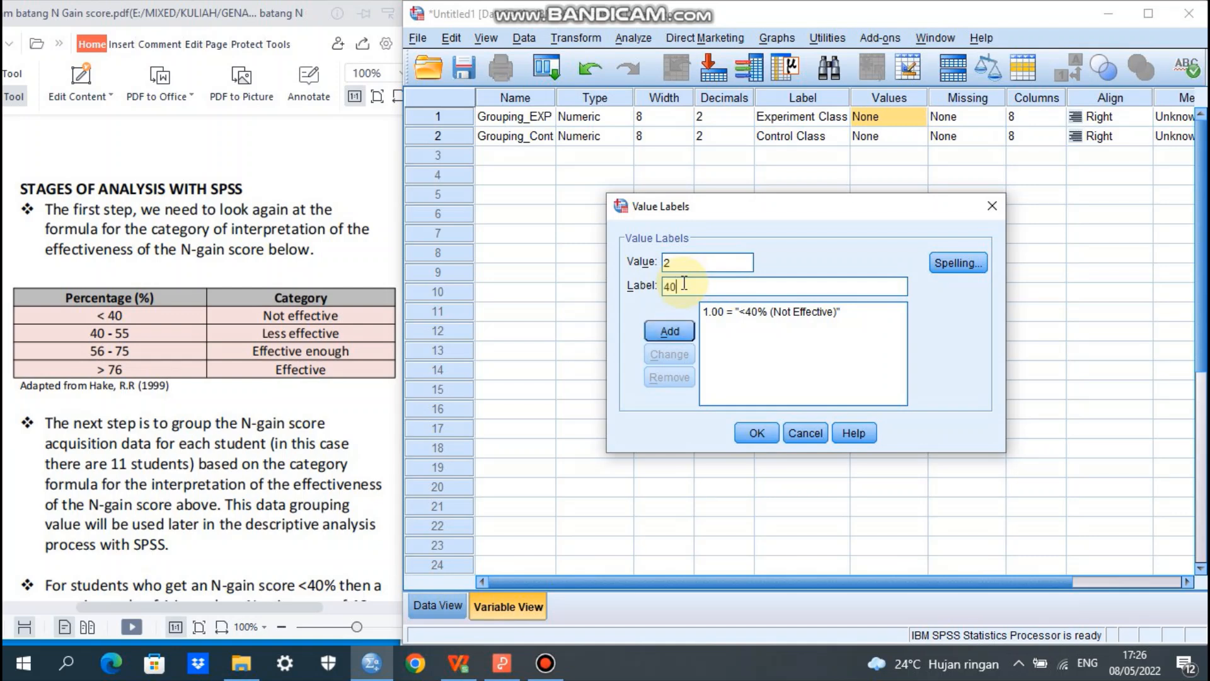
pyautogui.write('%-55% (Less E')
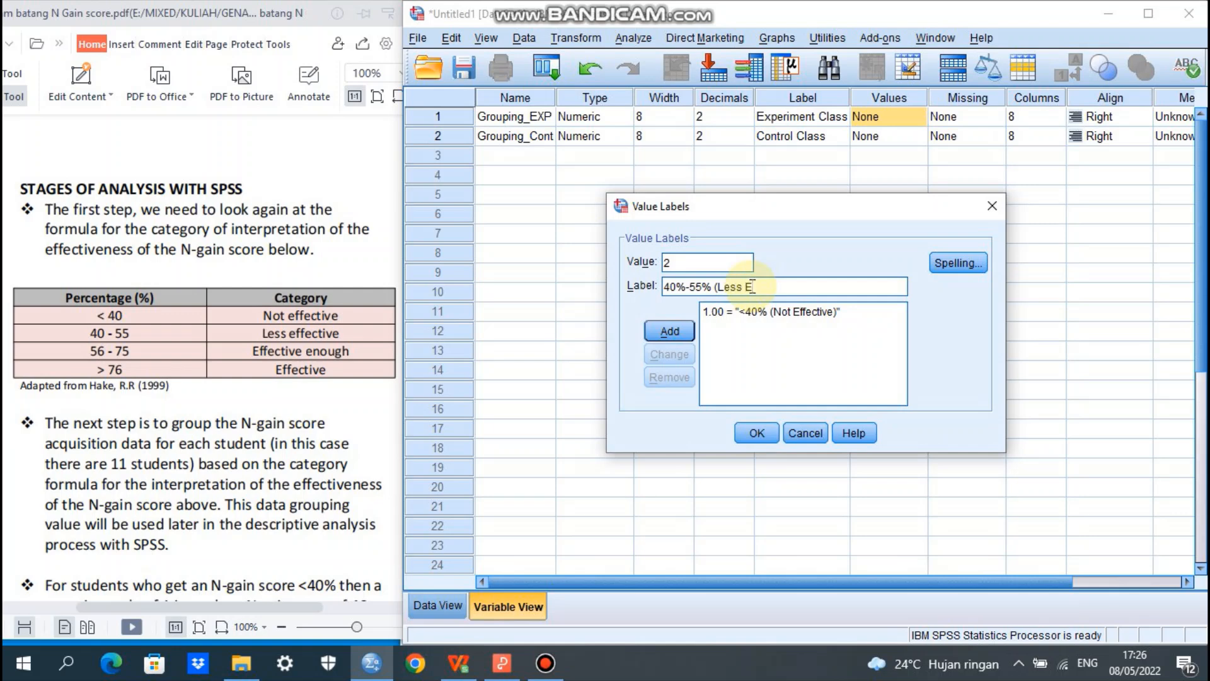
pyautogui.write('ffective')
pyautogui.click(667, 329)
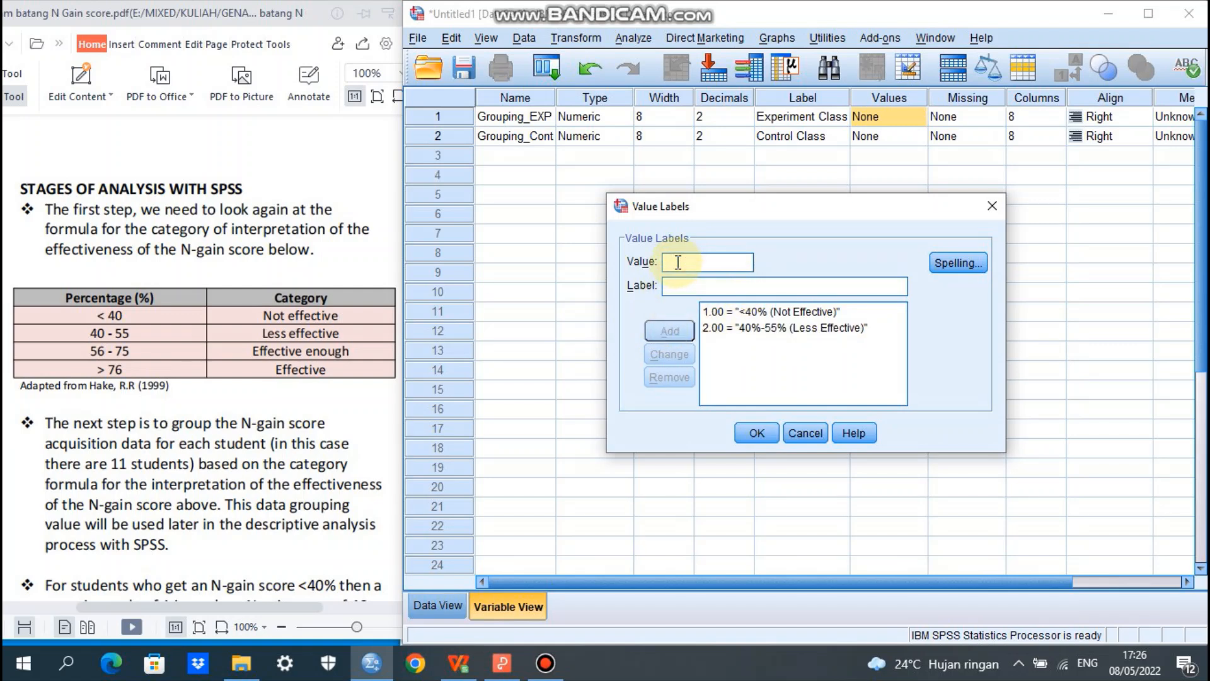
# Step: Add the value label 3 = "56%-75% (Effective Enough)" to the Grouping_EXP variable
pyautogui.click(676, 287)
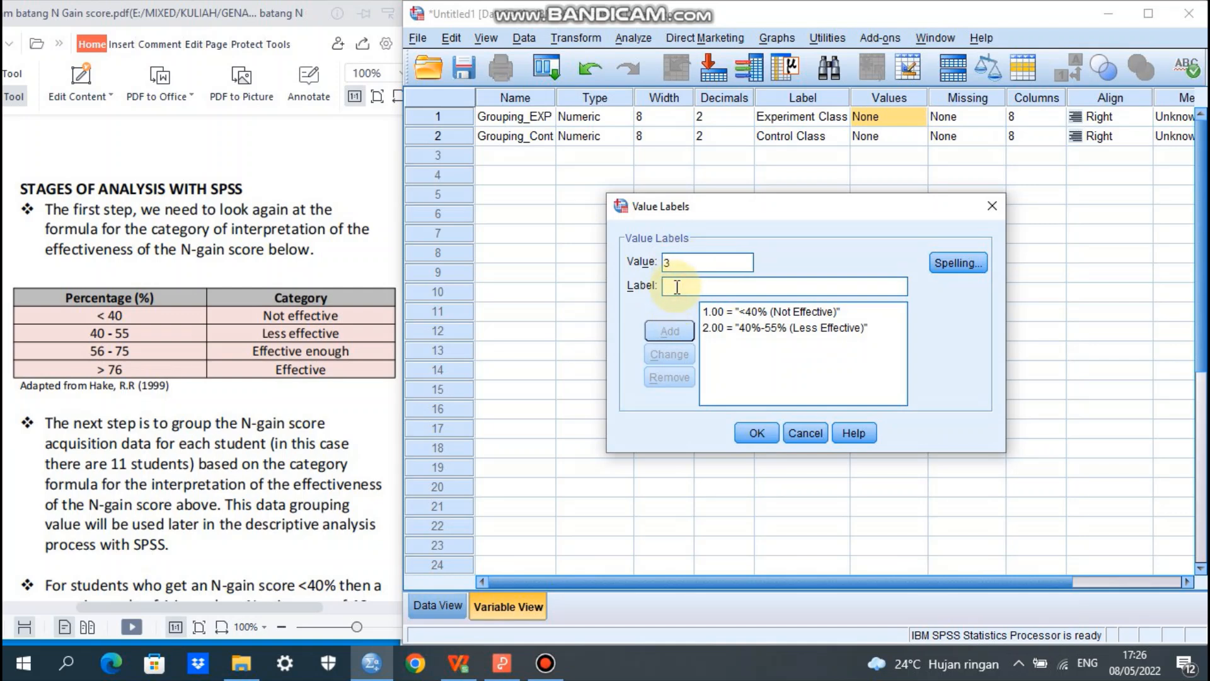
pyautogui.write('56%')
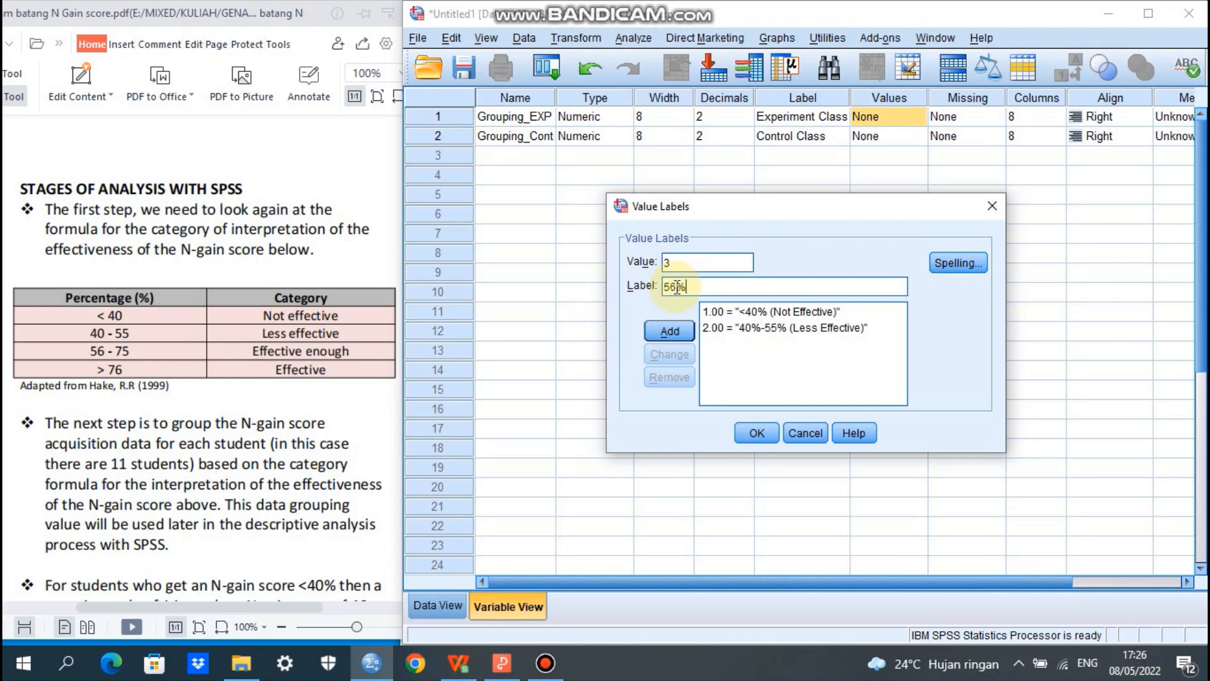
pyautogui.write('-75% (Effective Enough')
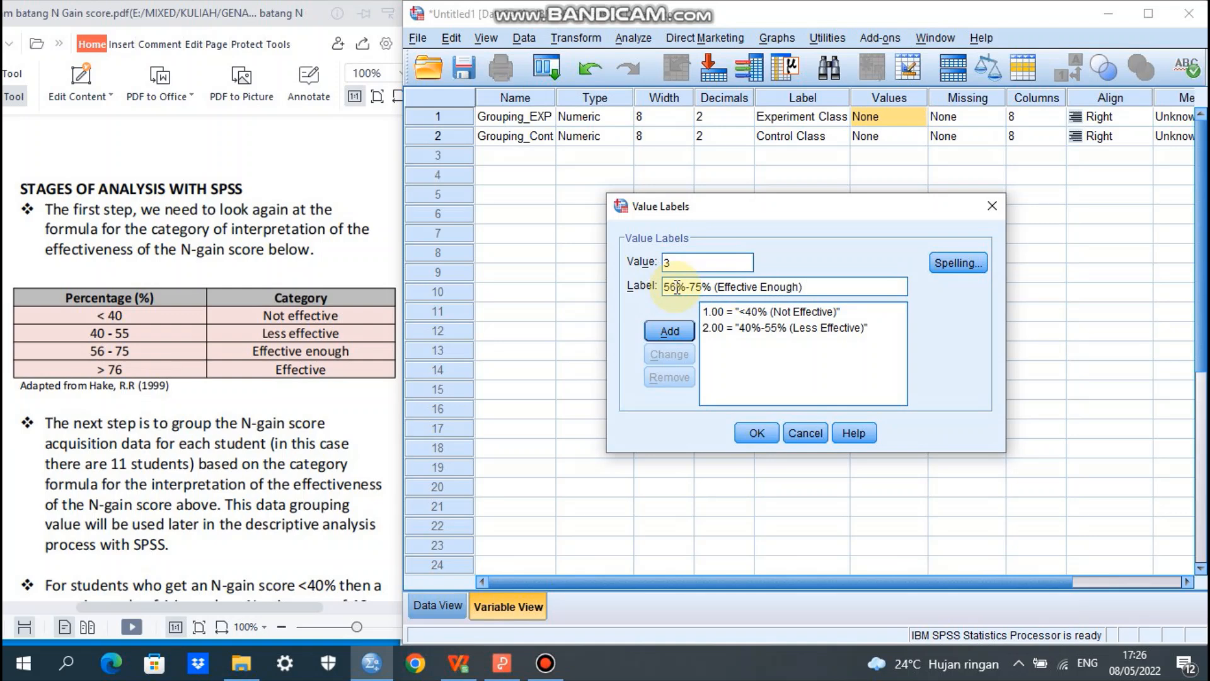
pyautogui.click(668, 331)
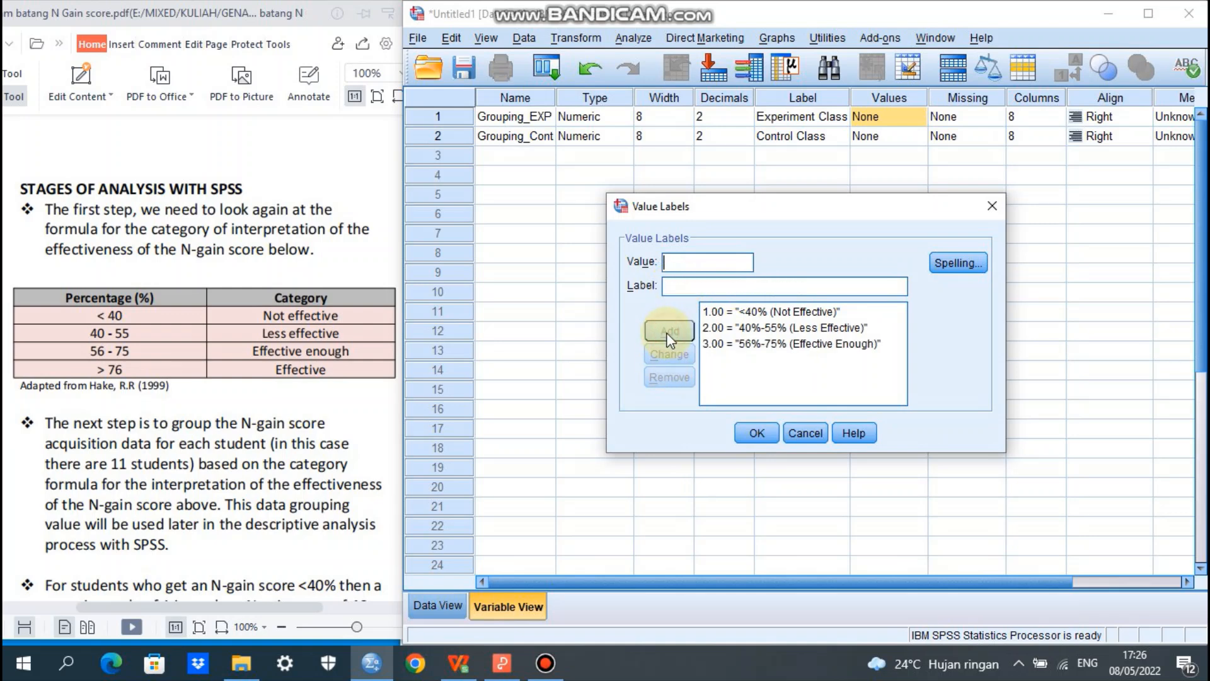
# Step: Add the value label 4 = ">76% (Effective)" to Grouping_EXP and apply the set of value labels
pyautogui.click(673, 263)
pyautogui.write('4')
pyautogui.click(682, 283)
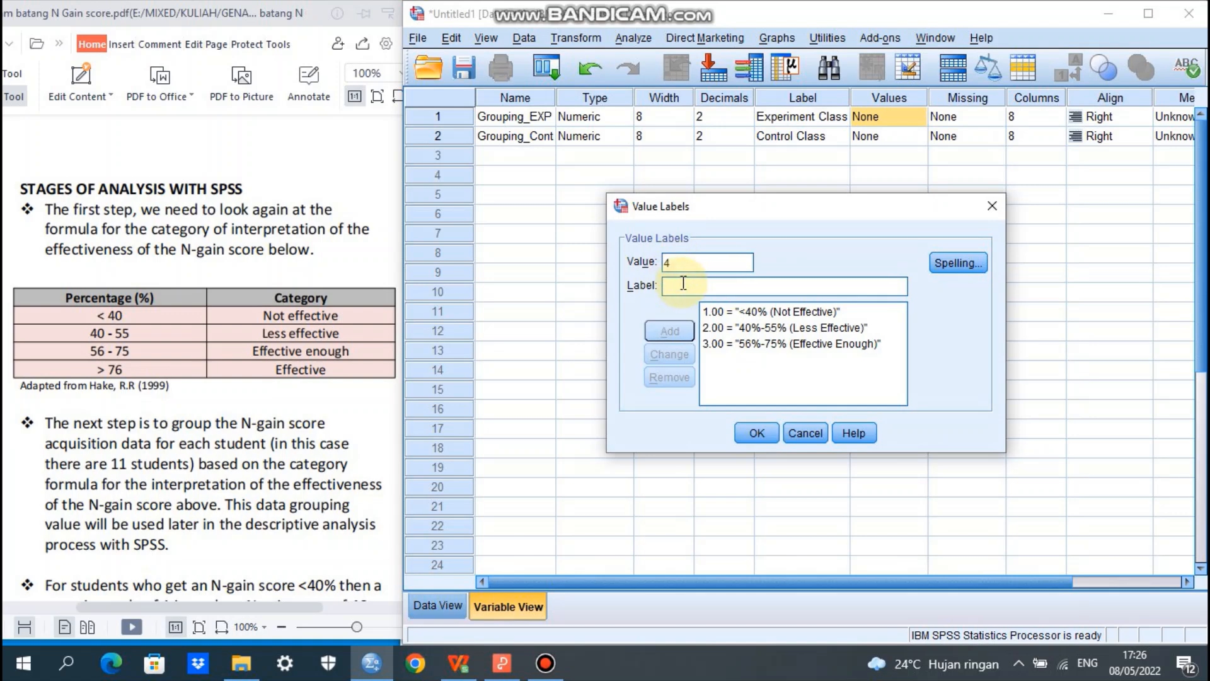
pyautogui.write('>')
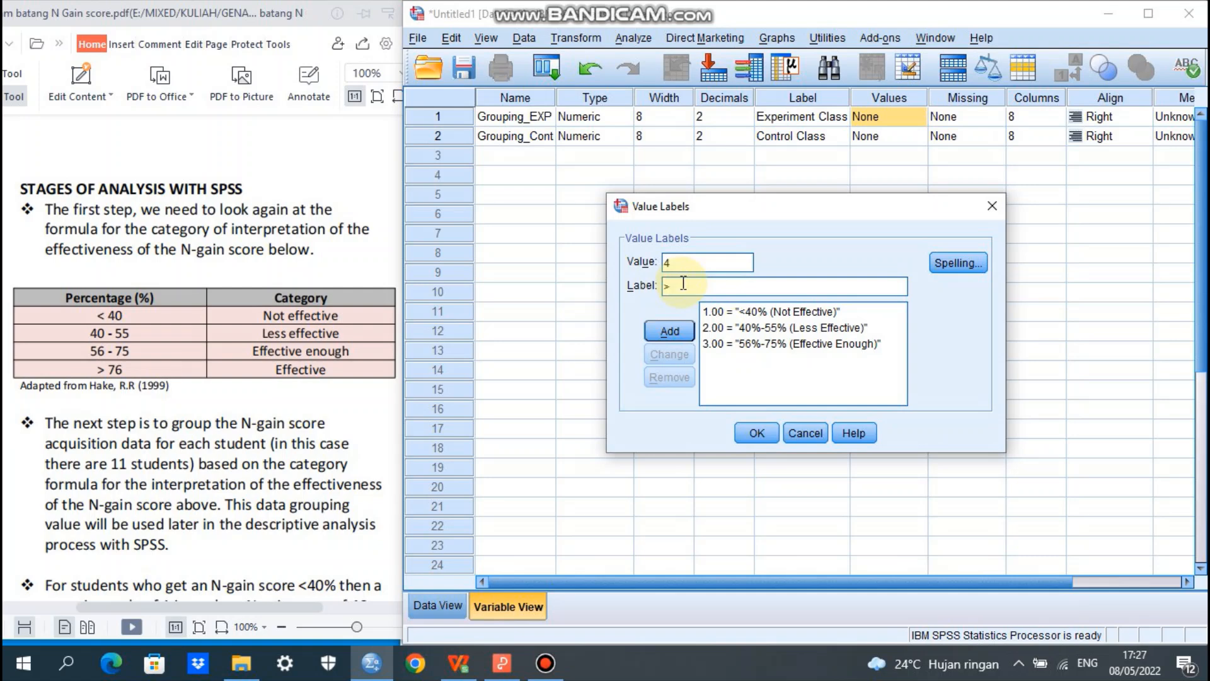
pyautogui.write('76% (Effective')
pyautogui.click(671, 330)
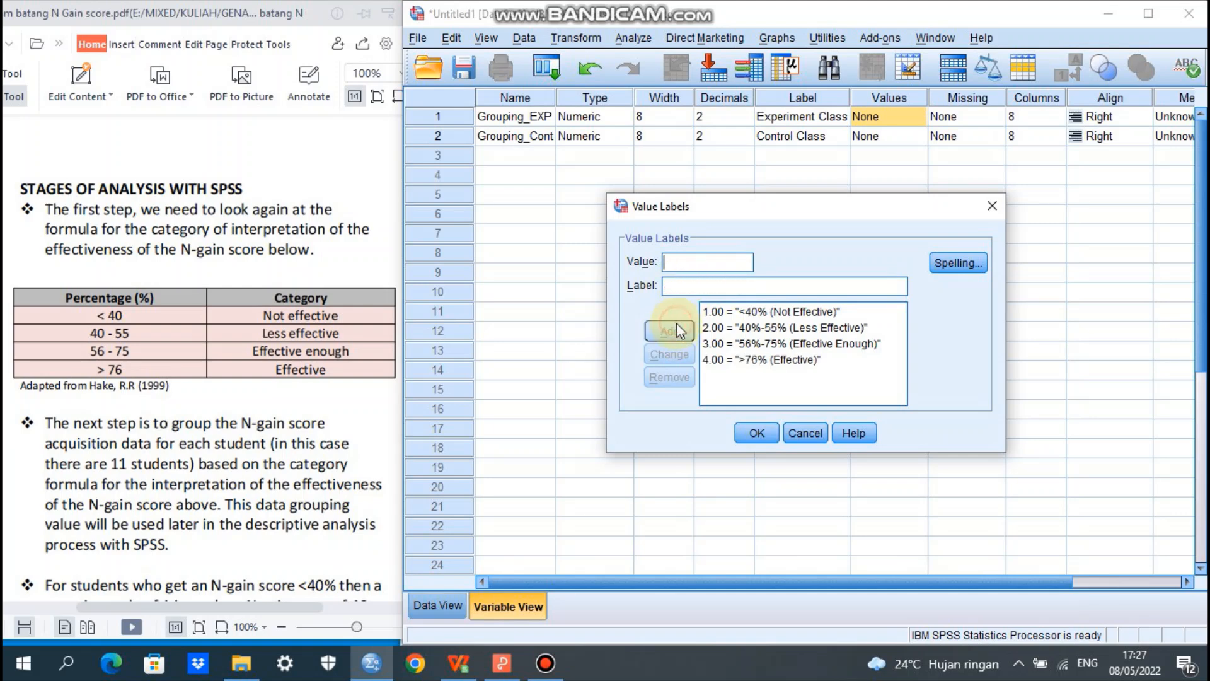
pyautogui.click(758, 433)
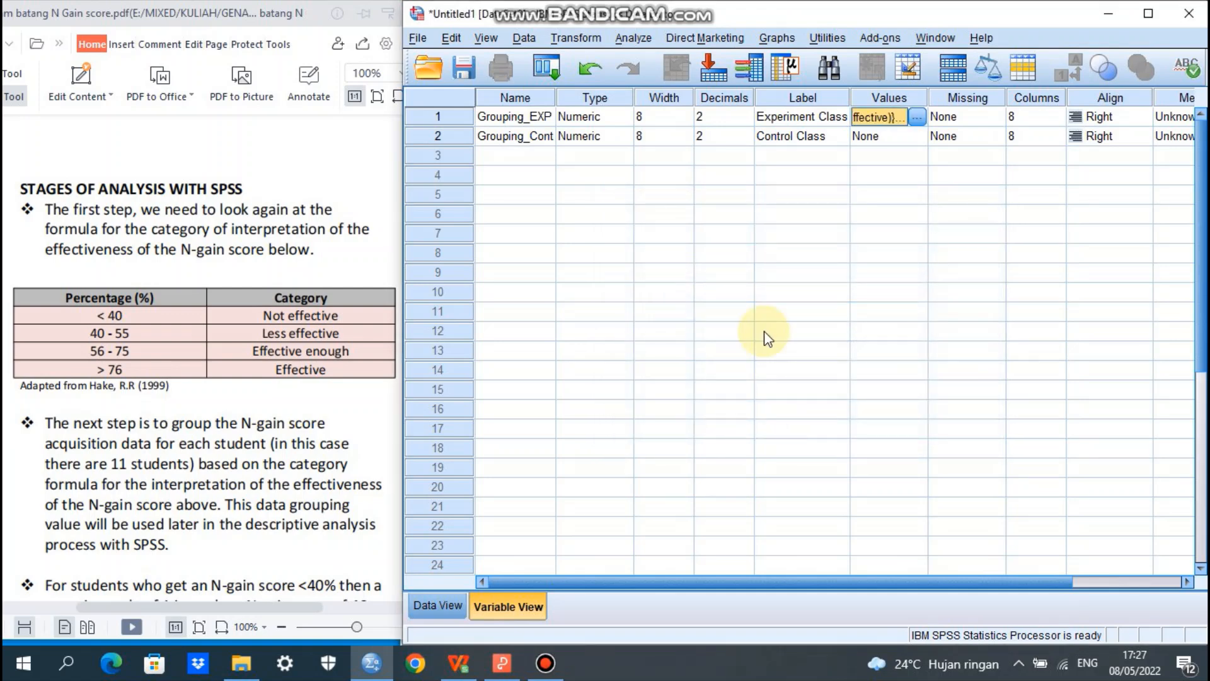
# Step: Copy the value labels of Grouping_EXP to Grouping_Cont and review the copied label list
pyautogui.rightClick(884, 119)
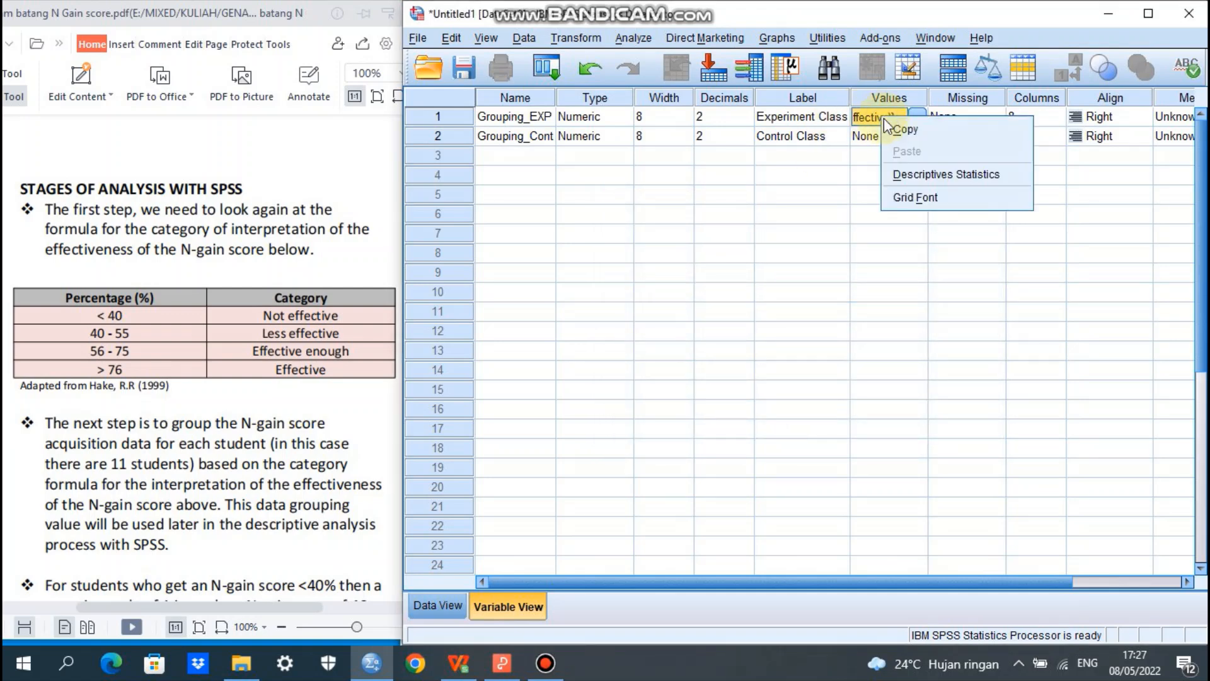
pyautogui.click(905, 131)
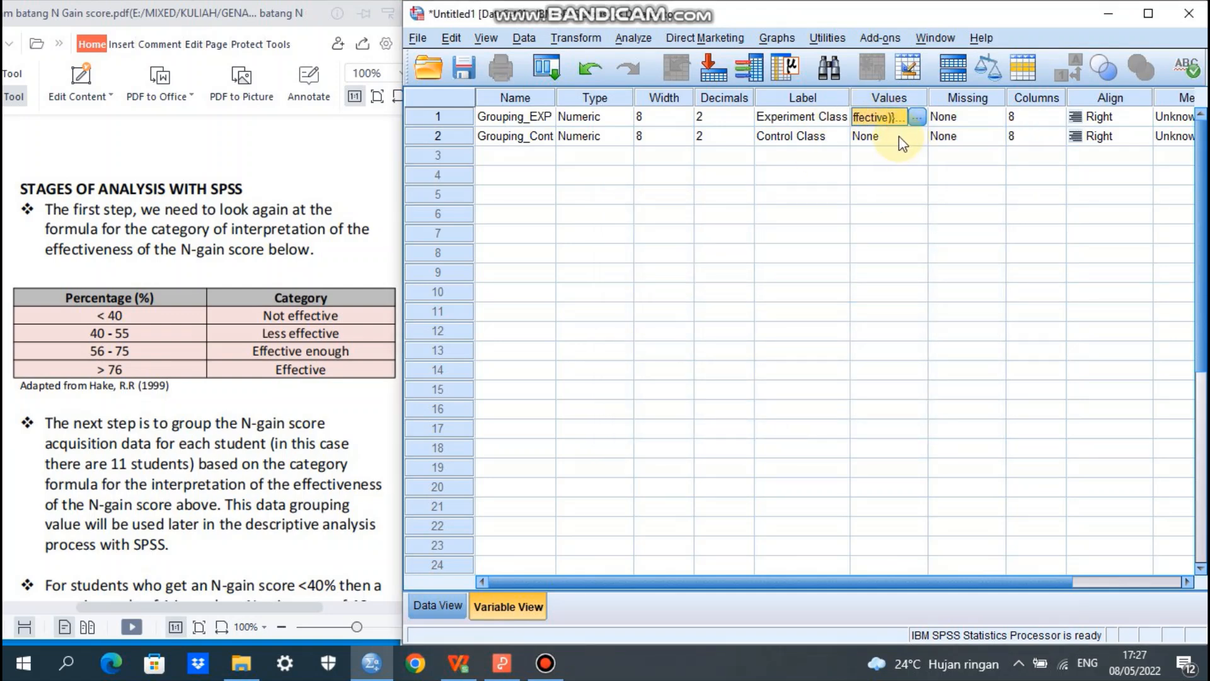
pyautogui.click(901, 137)
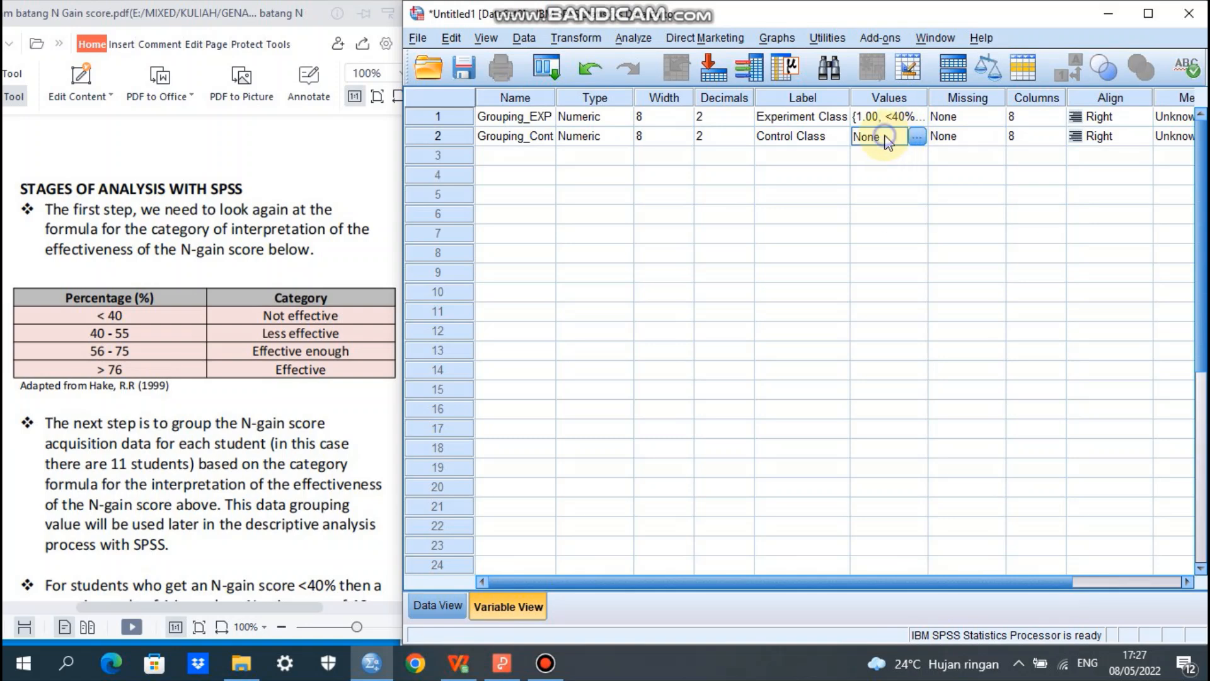
pyautogui.rightClick(886, 137)
pyautogui.click(909, 172)
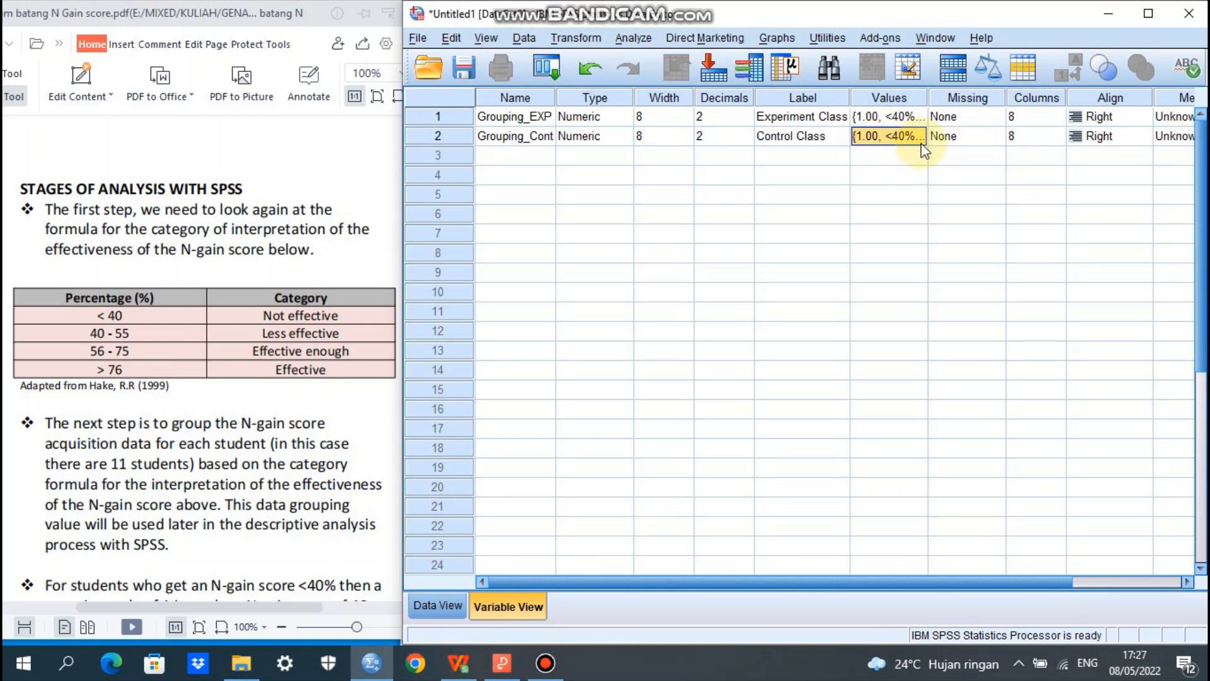
pyautogui.click(921, 142)
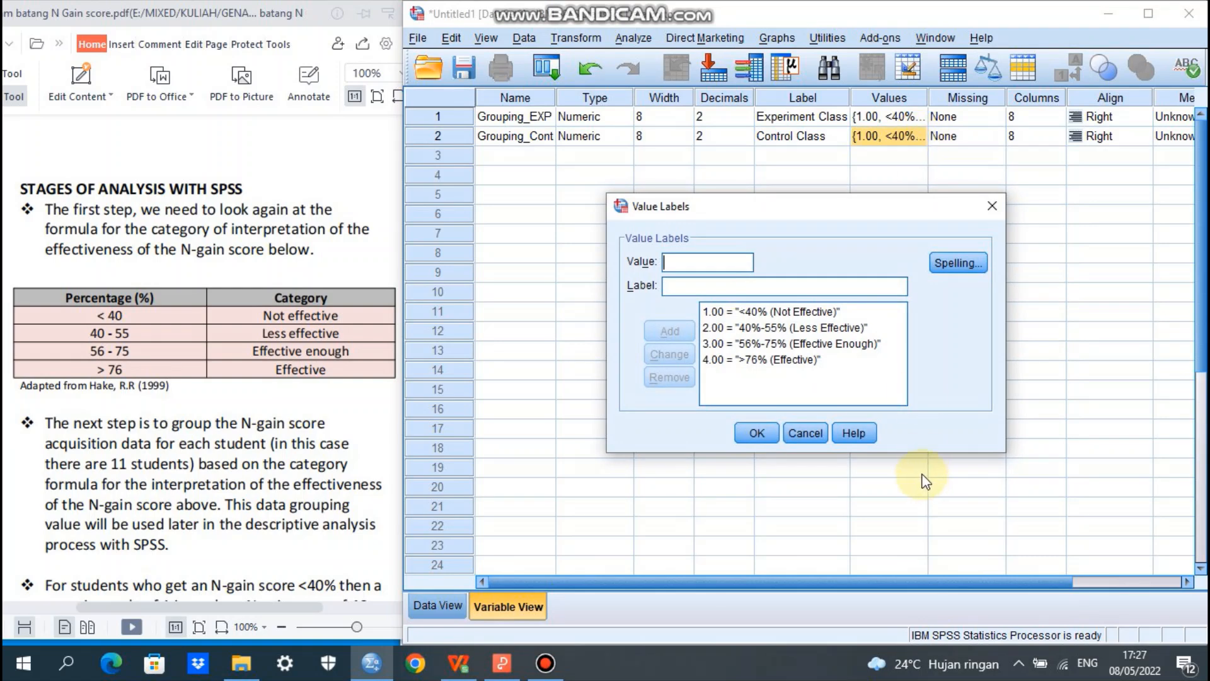
pyautogui.click(755, 434)
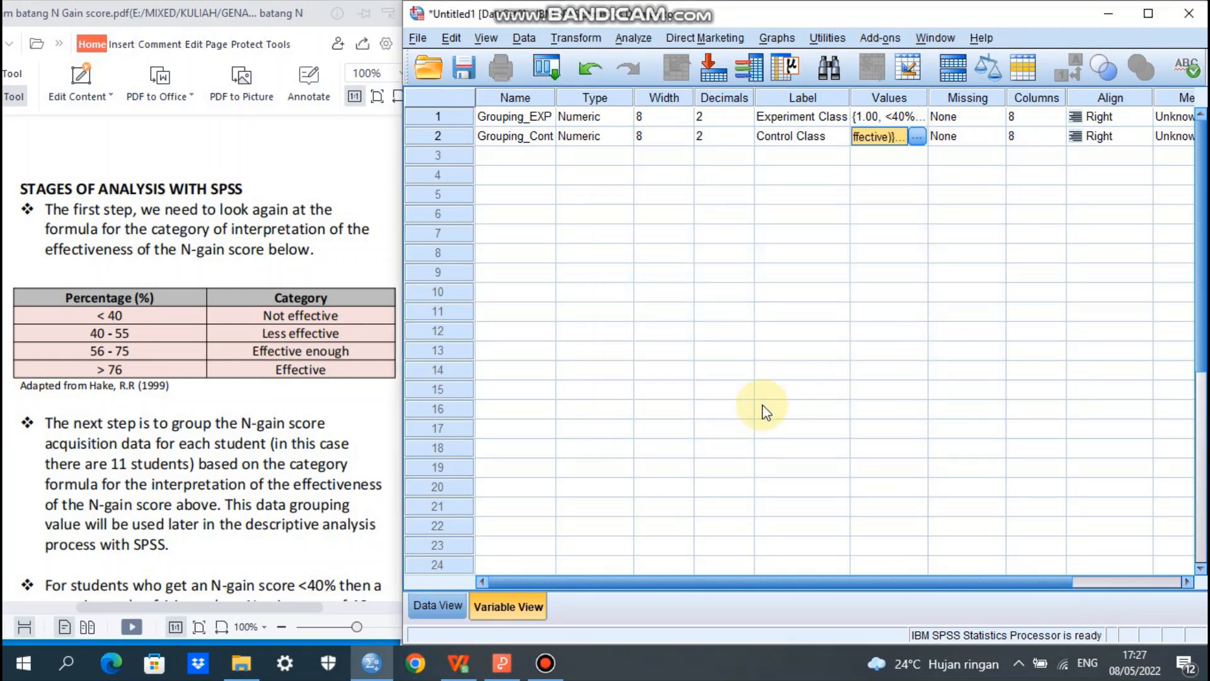
pyautogui.click(922, 136)
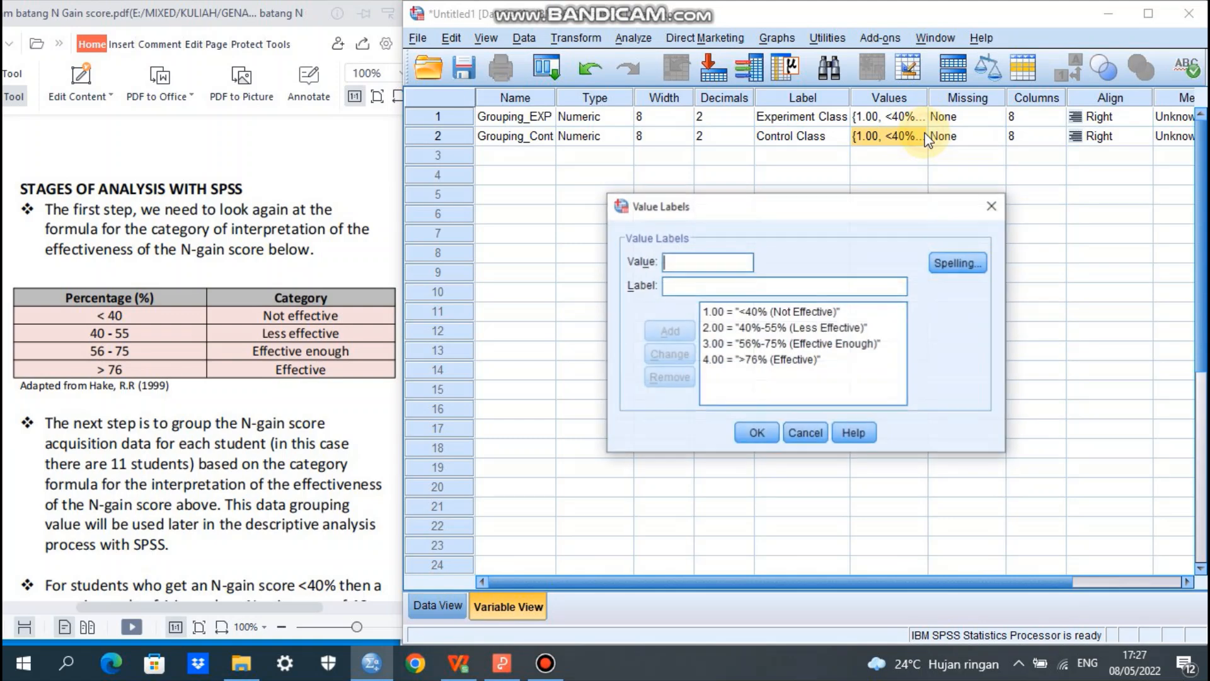
pyautogui.click(759, 431)
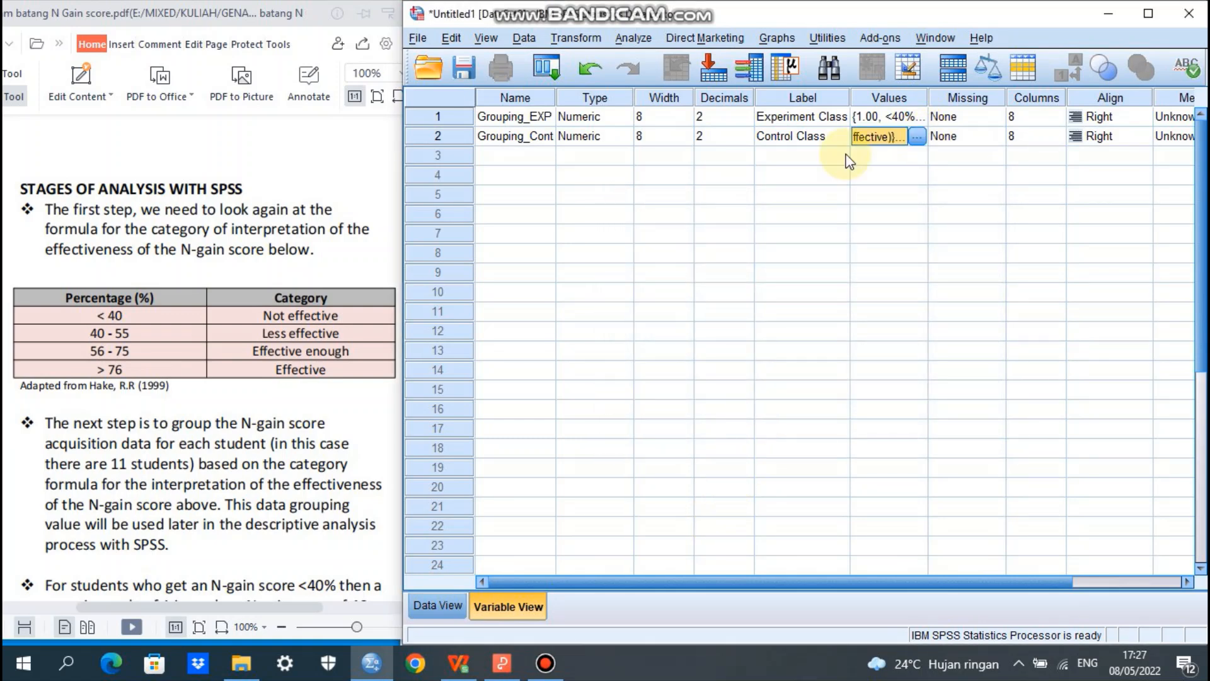
pyautogui.doubleClick(984, 201)
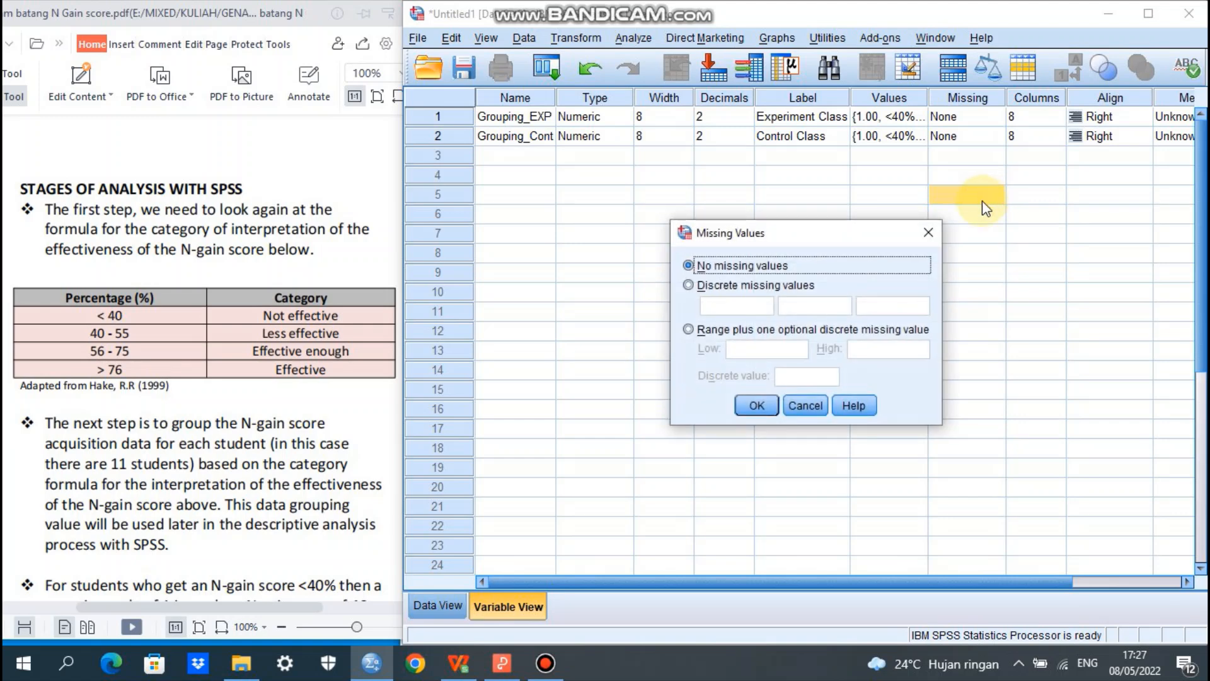
pyautogui.click(926, 231)
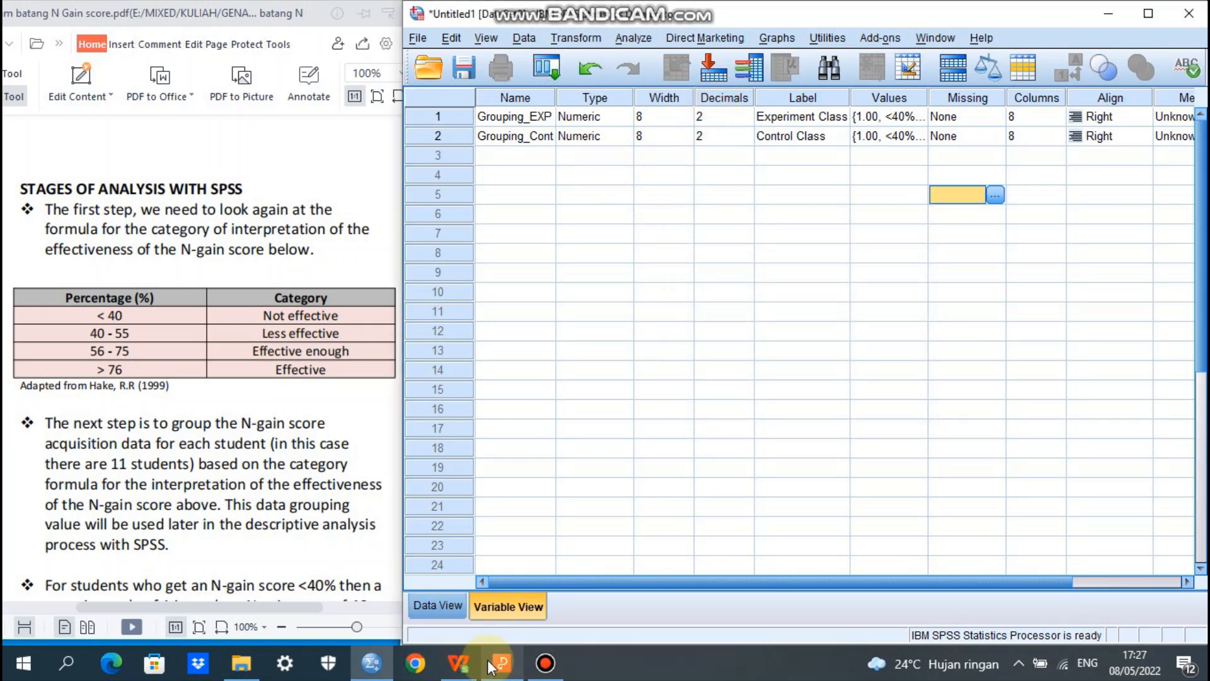
pyautogui.click(458, 663)
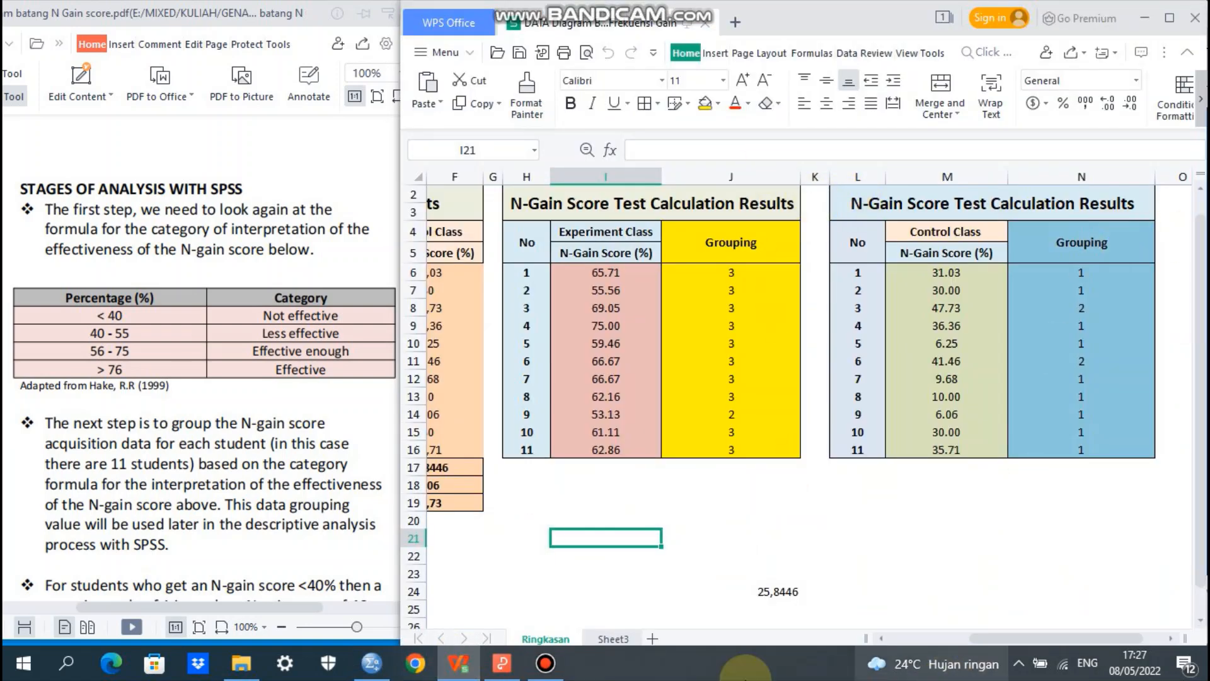
pyautogui.click(370, 663)
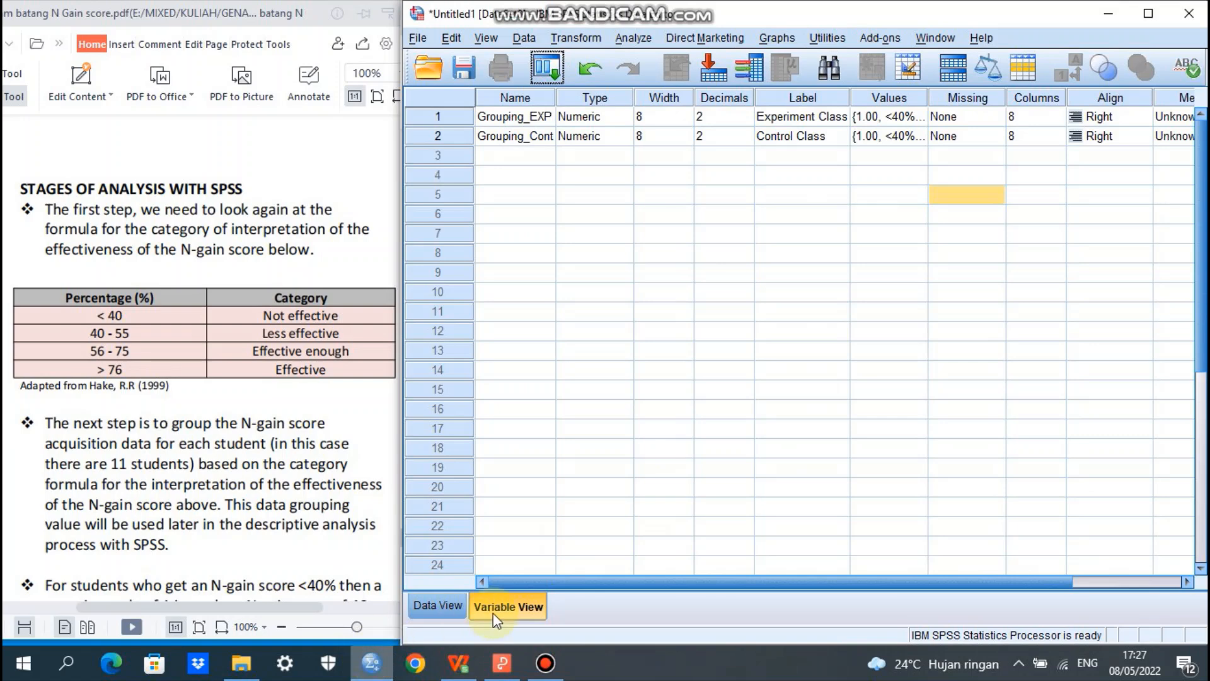
# Step: Set the decimals of both Grouping_EXP and Grouping_Cont to 0
pyautogui.click(709, 116)
pyautogui.write('0')
pyautogui.click(714, 136)
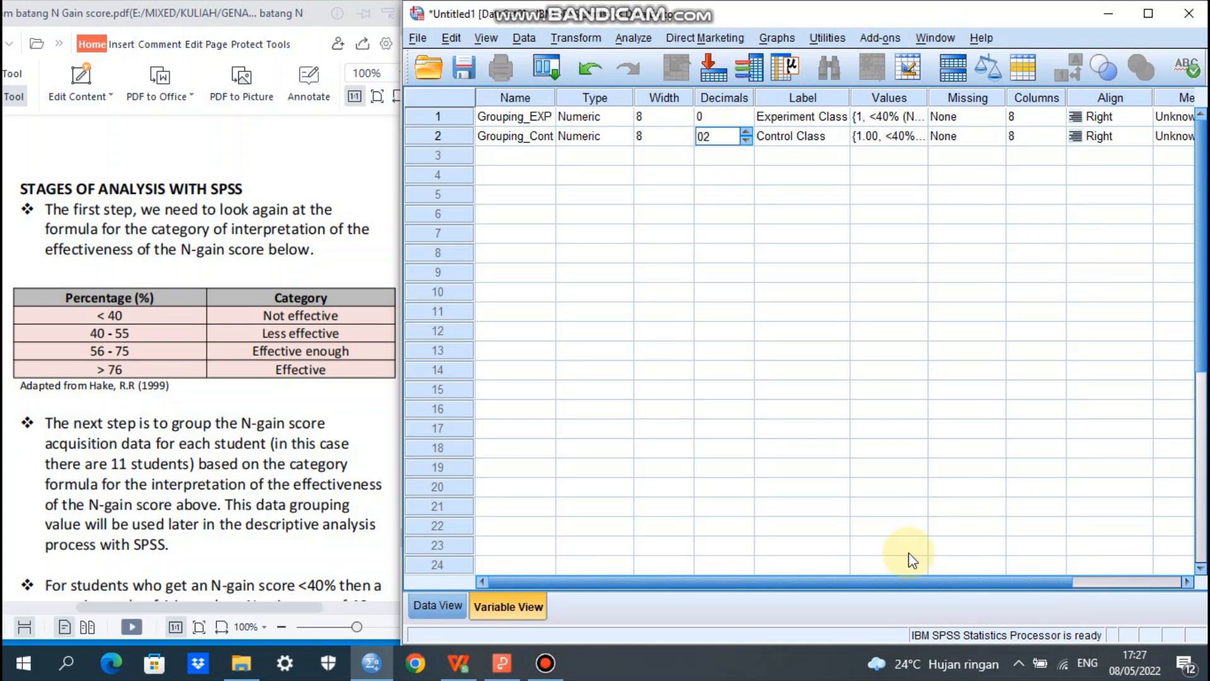
pyautogui.moveTo(856, 577); pyautogui.dragTo(947, 577)
pyautogui.press('Delete')
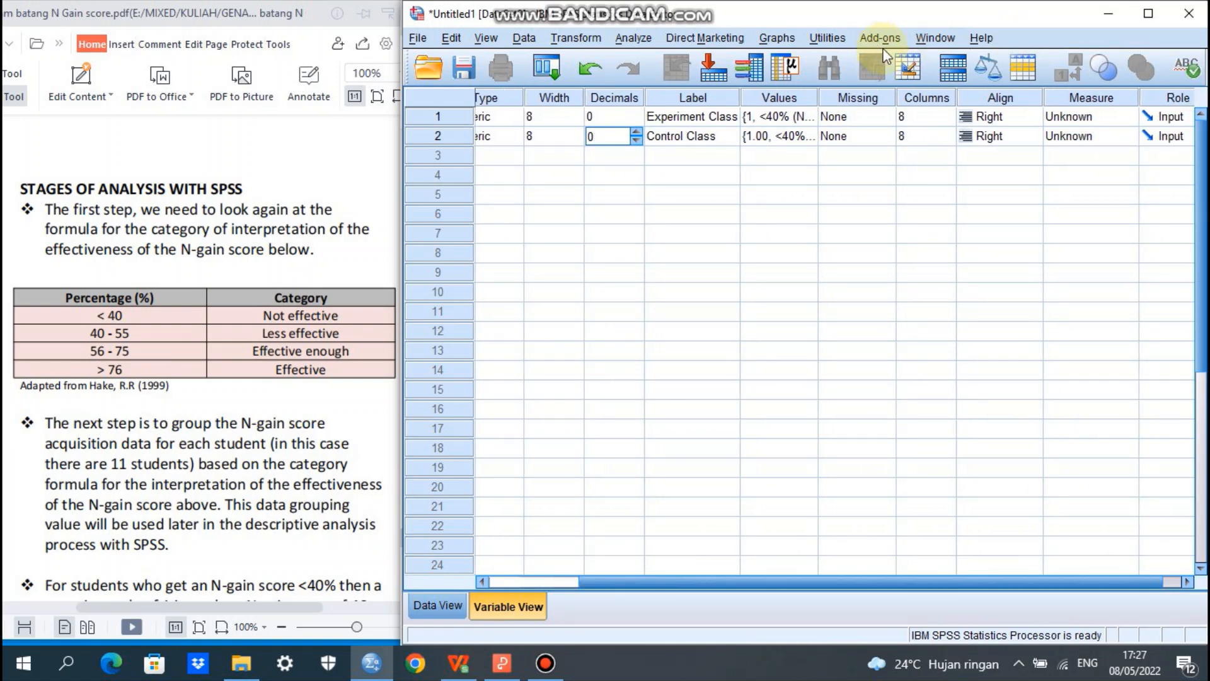
# Step: Set the measurement level of both Grouping_EXP and Grouping_Cont to Nominal
pyautogui.click(1113, 119)
pyautogui.click(1090, 168)
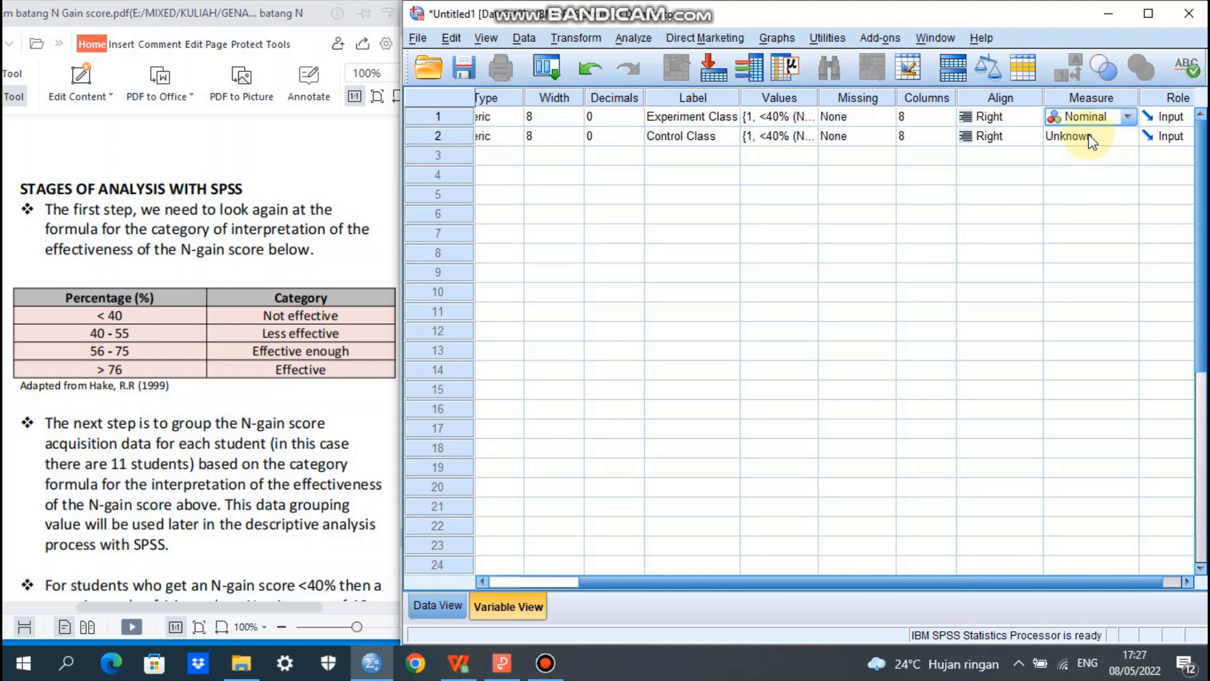
pyautogui.click(1092, 140)
pyautogui.click(1091, 190)
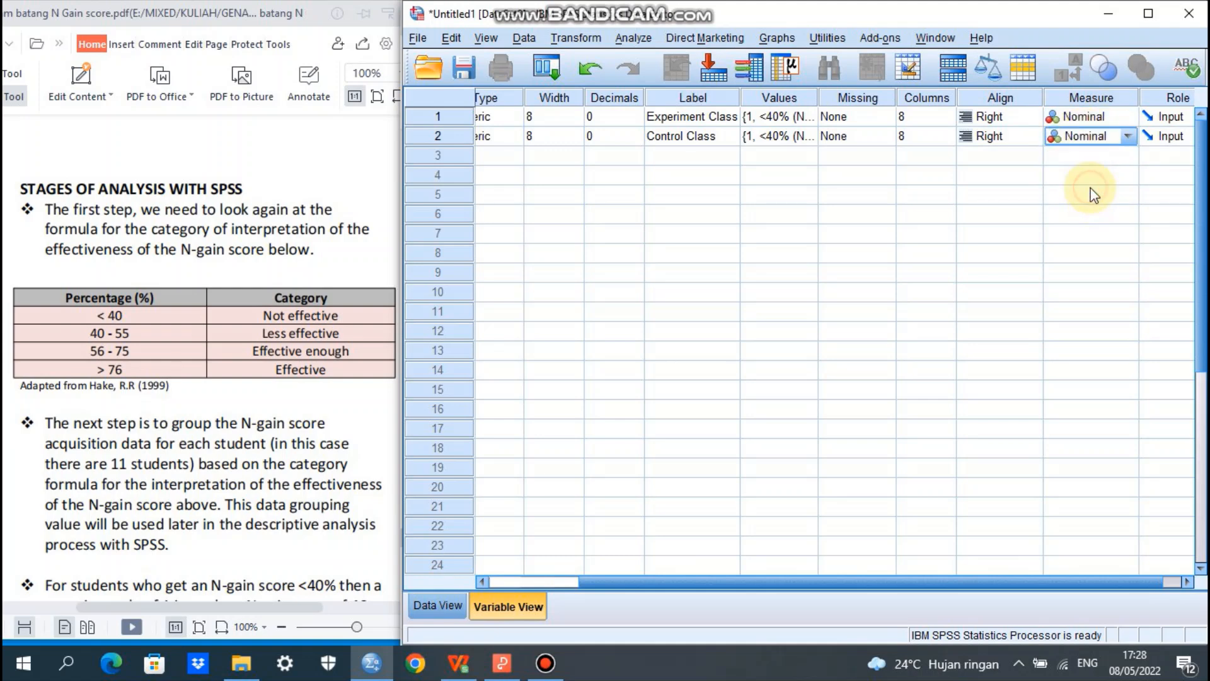
# Step: Switch to the data grid and widen the Grouping_EXP and Grouping_Cont columns to fit their names on one line
pyautogui.moveTo(882, 580); pyautogui.dragTo(742, 584)
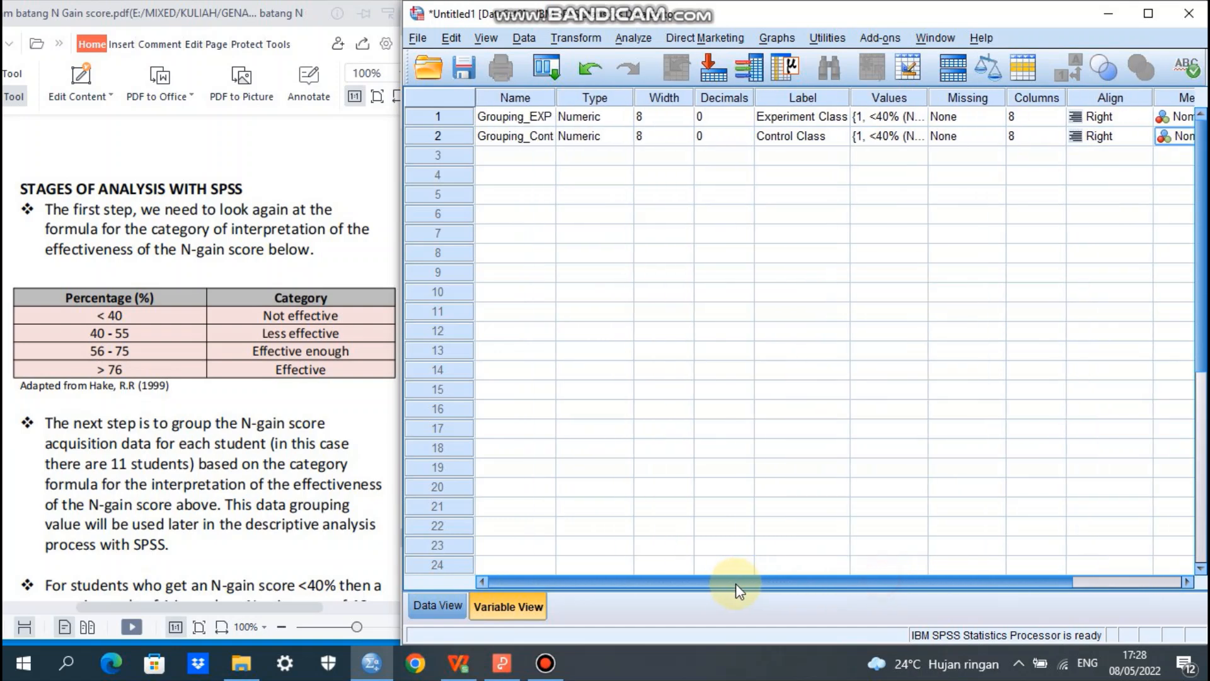
pyautogui.click(424, 608)
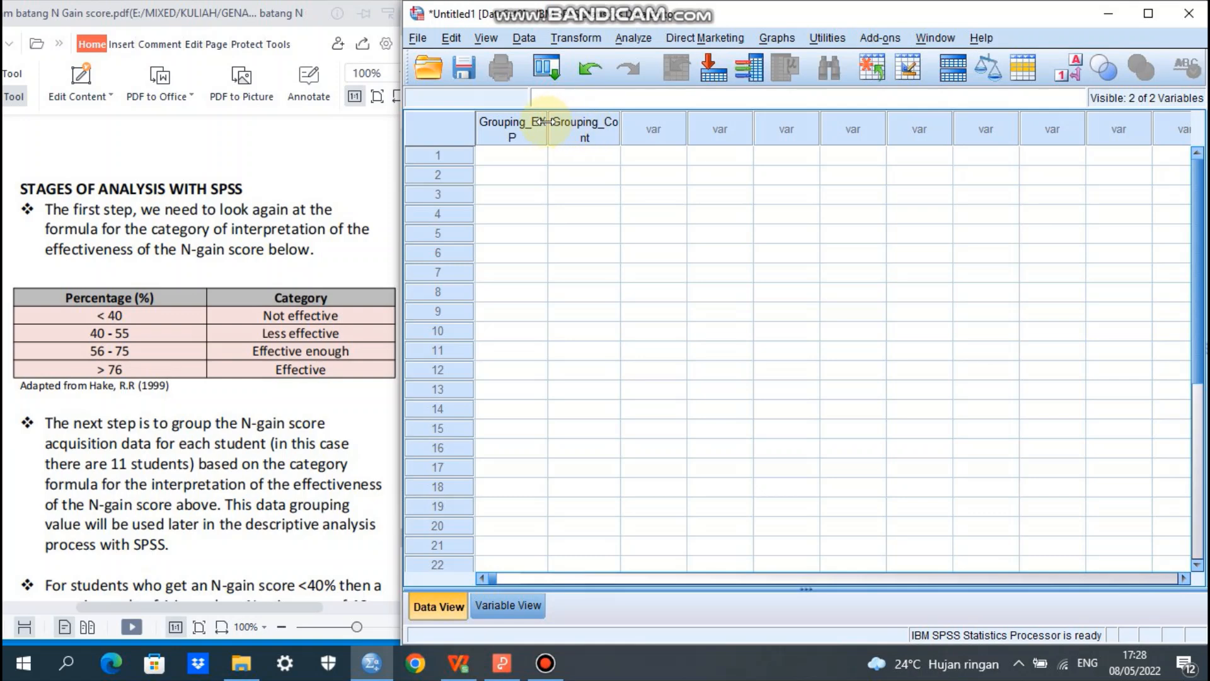
pyautogui.moveTo(548, 129); pyautogui.dragTo(659, 120)
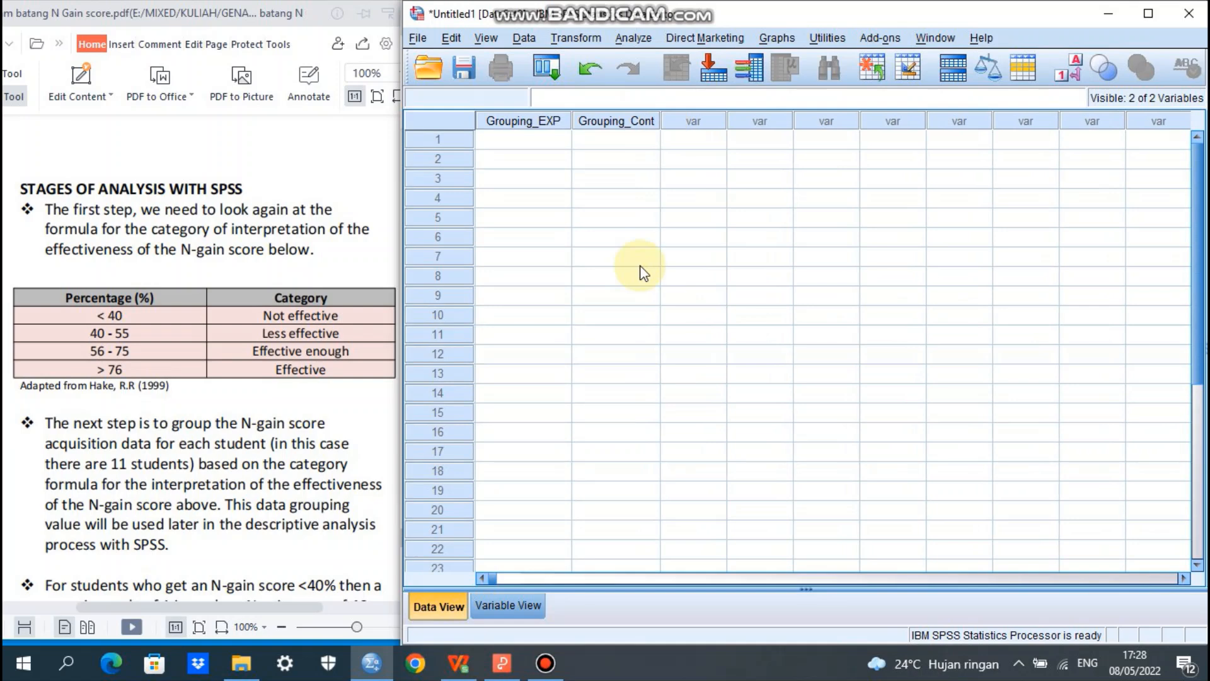
# Step: Copy the experiment class grouping codes J6:J16 from the WPS spreadsheet and paste them into Grouping_EXP in SPSS from row 1
pyautogui.click(458, 663)
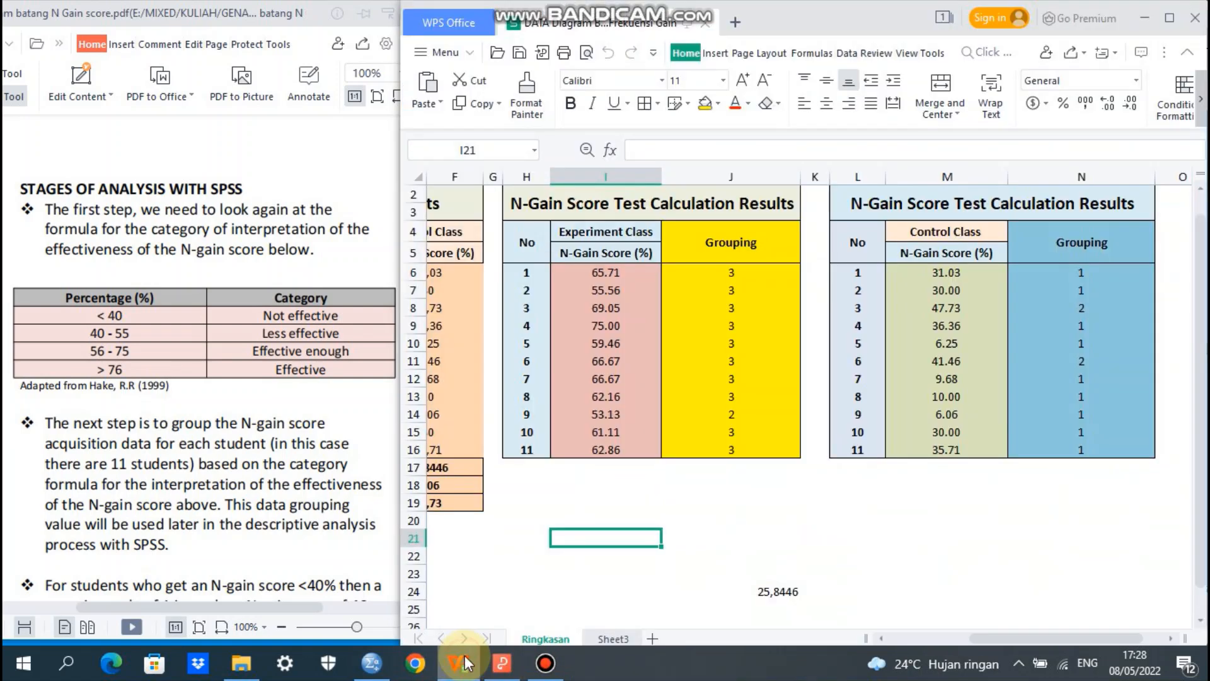
pyautogui.moveTo(715, 273); pyautogui.dragTo(745, 448)
pyautogui.click(466, 103)
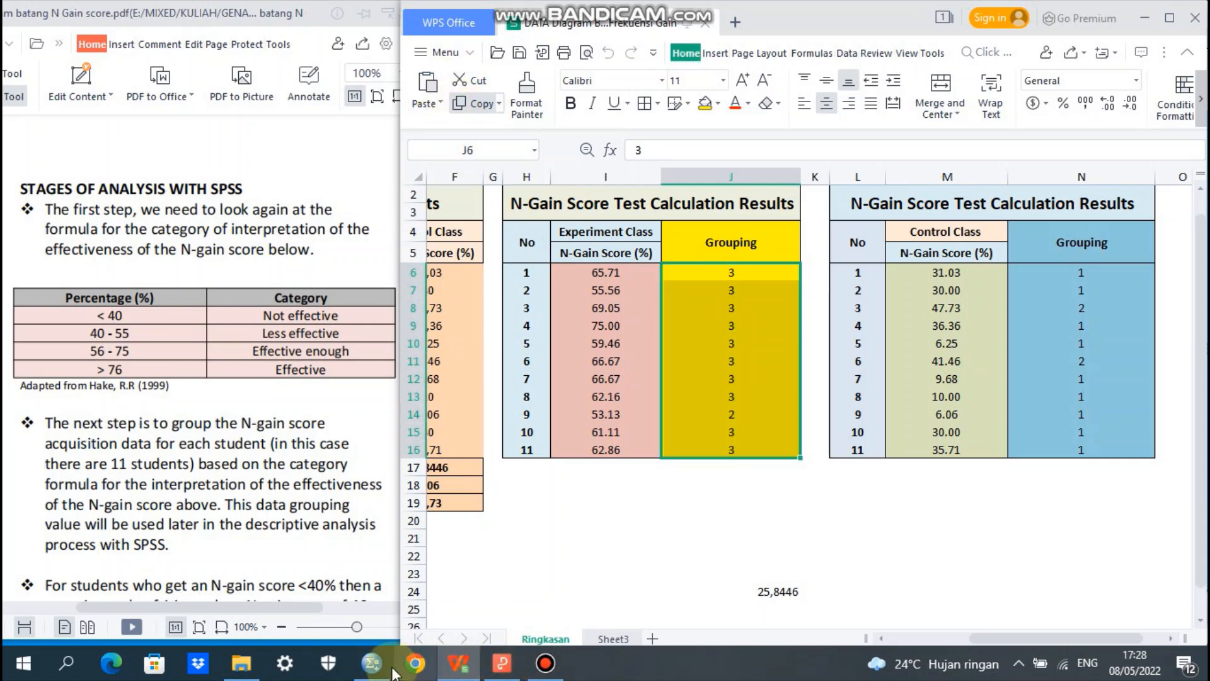
pyautogui.click(371, 663)
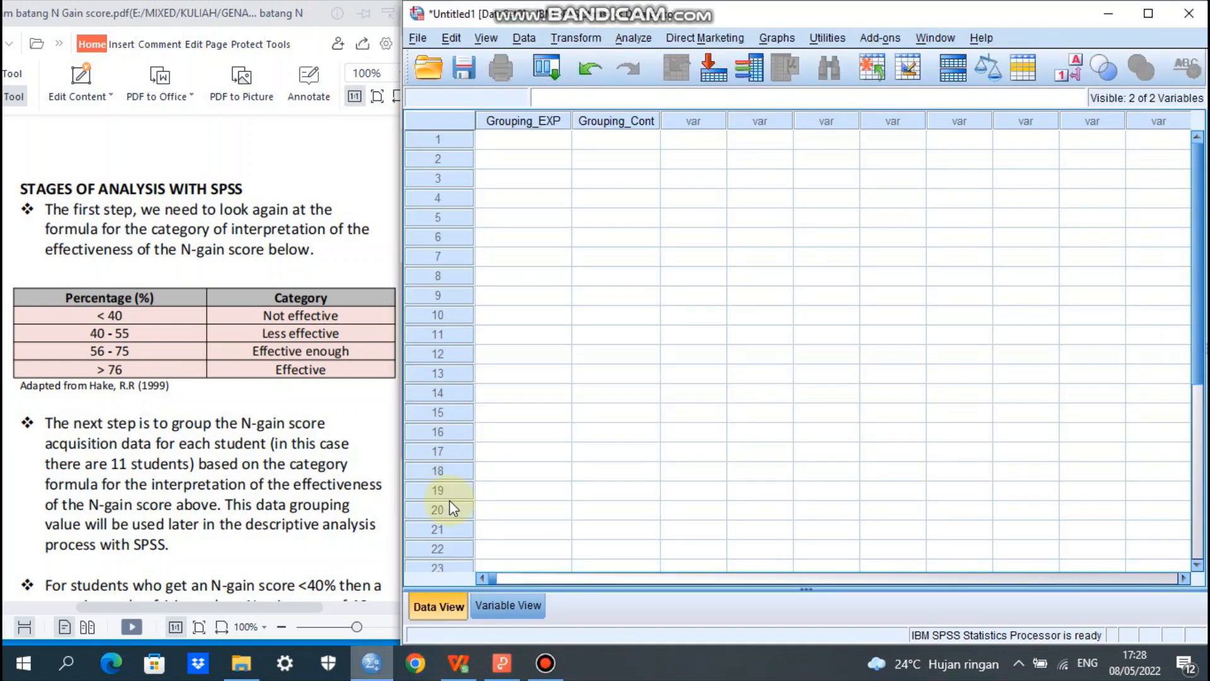
pyautogui.click(507, 139)
pyautogui.rightClick(507, 144)
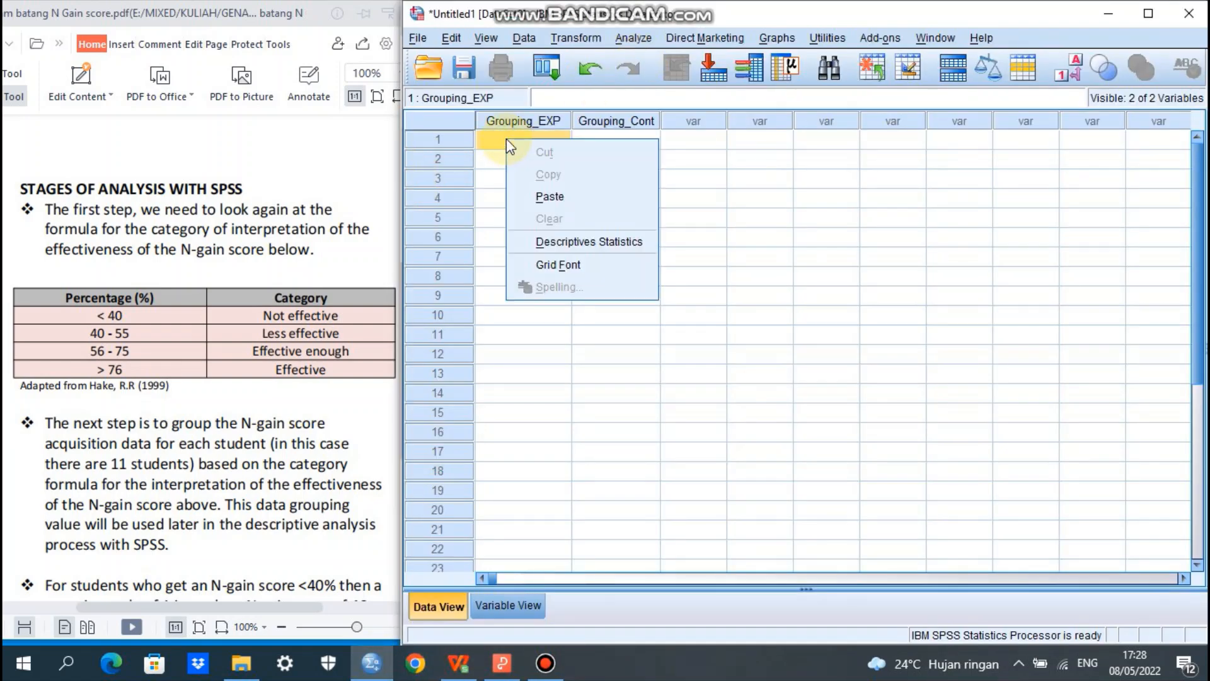
pyautogui.click(550, 197)
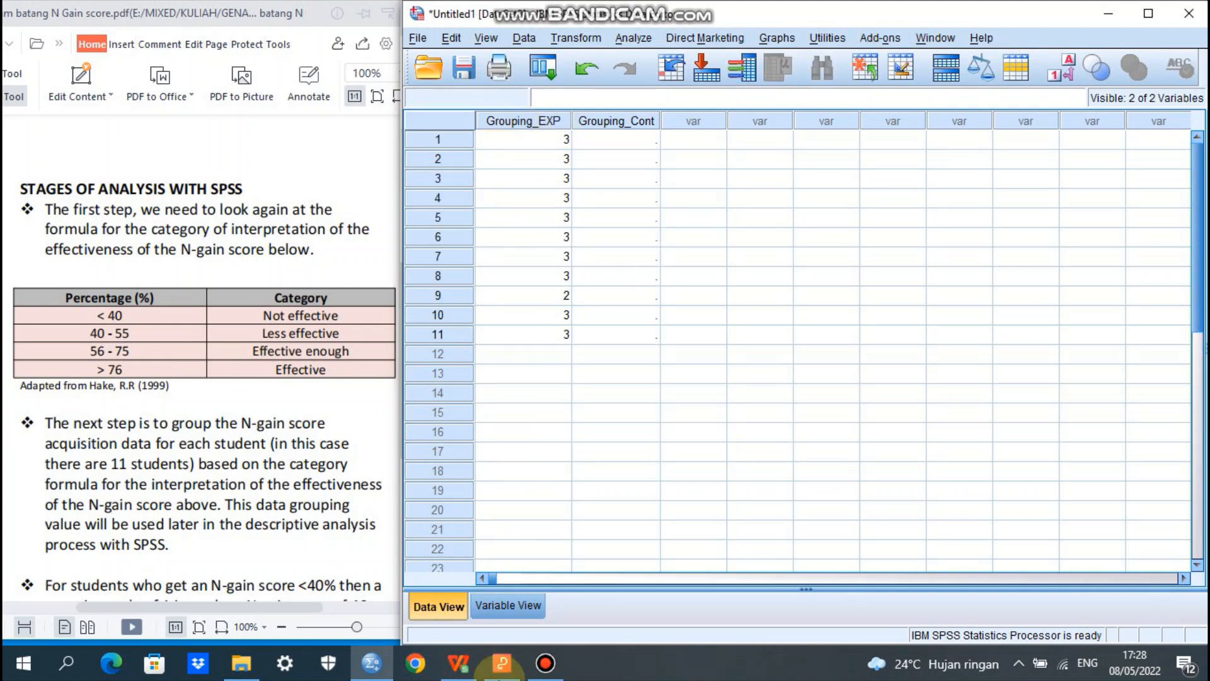
# Step: Copy the control class grouping codes N6:N16 from the WPS spreadsheet and paste them into Grouping_Cont in SPSS from row 1
pyautogui.click(463, 667)
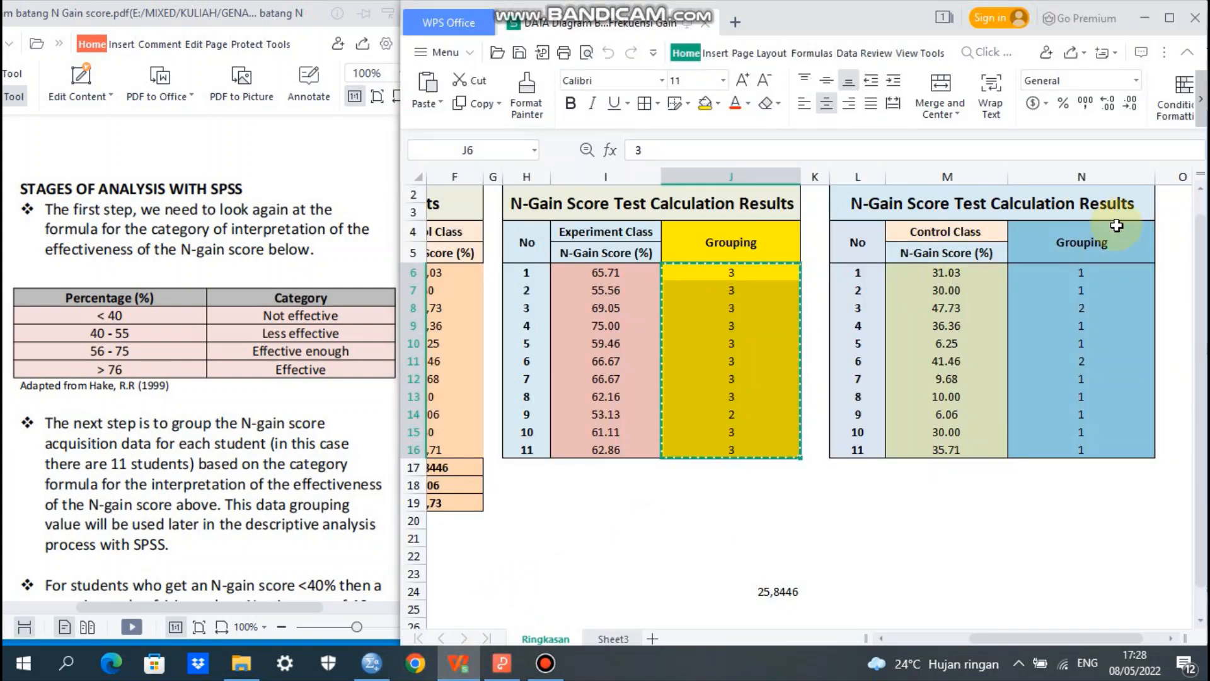
pyautogui.click(1058, 279)
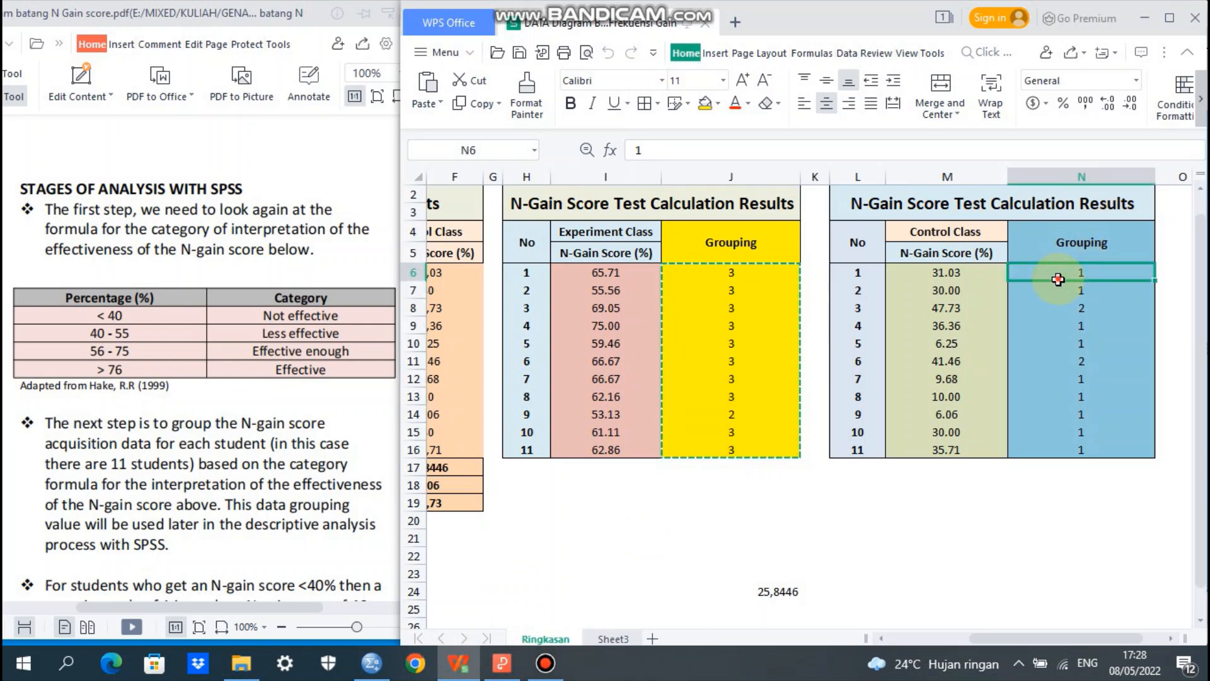
pyautogui.moveTo(1058, 279); pyautogui.dragTo(1079, 454)
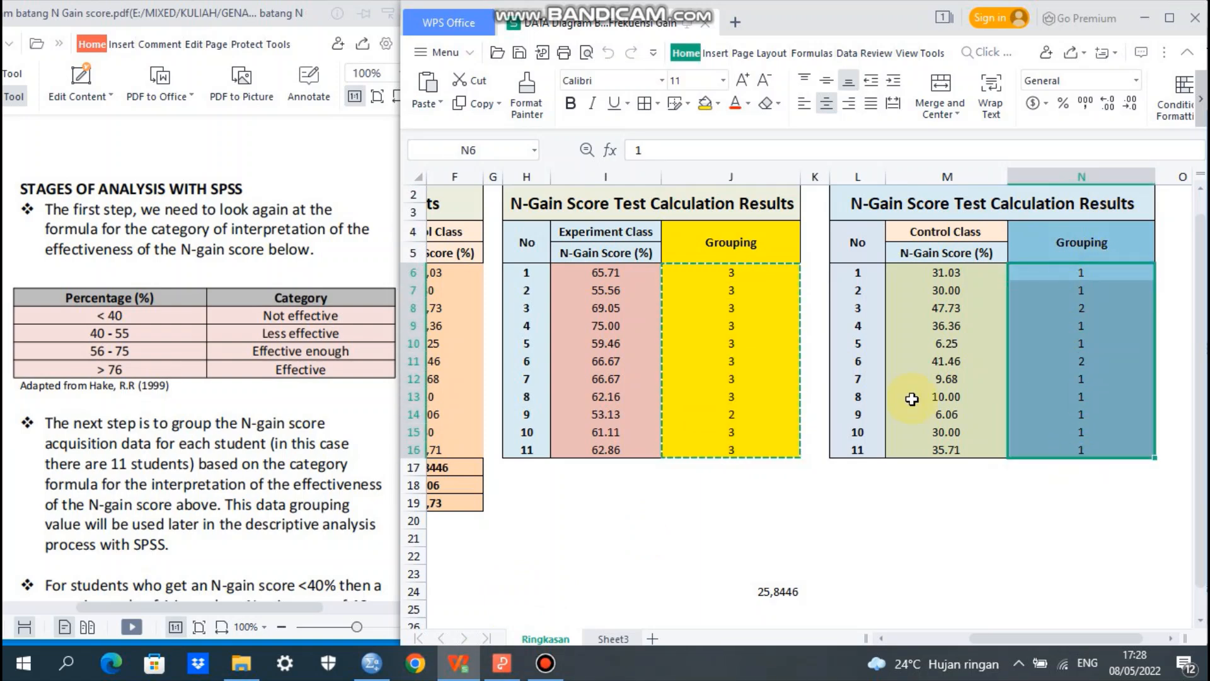
pyautogui.click(458, 105)
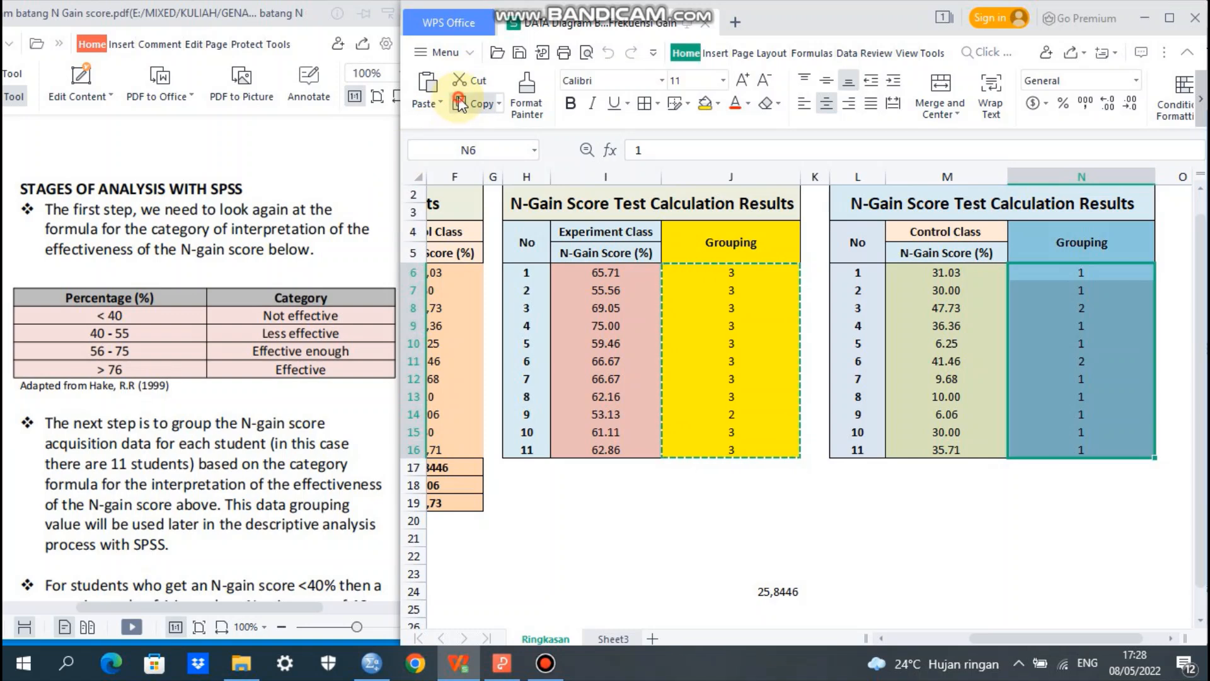
pyautogui.click(371, 664)
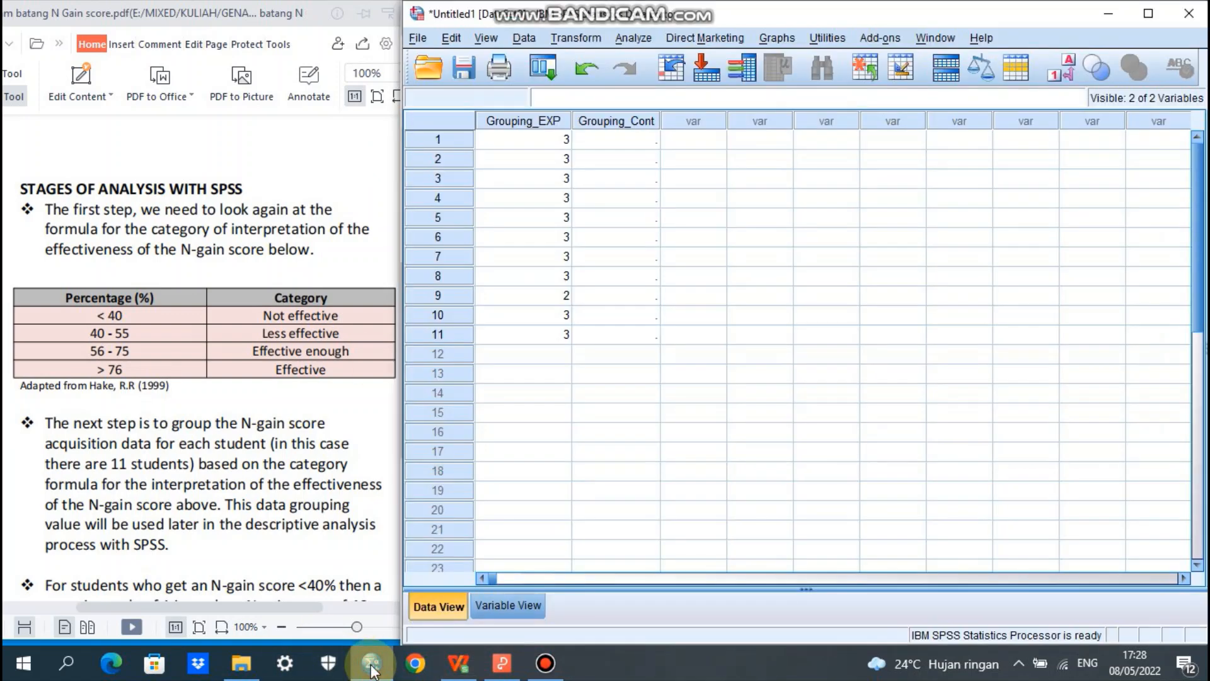
pyautogui.click(595, 136)
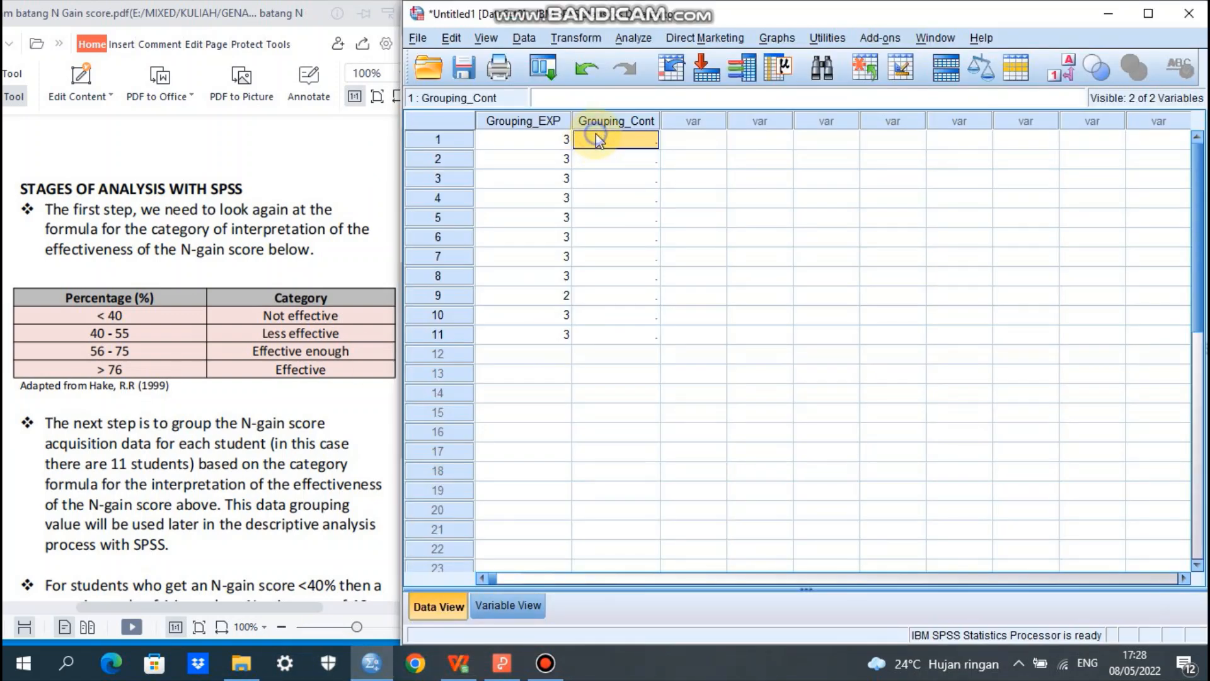
pyautogui.rightClick(596, 135)
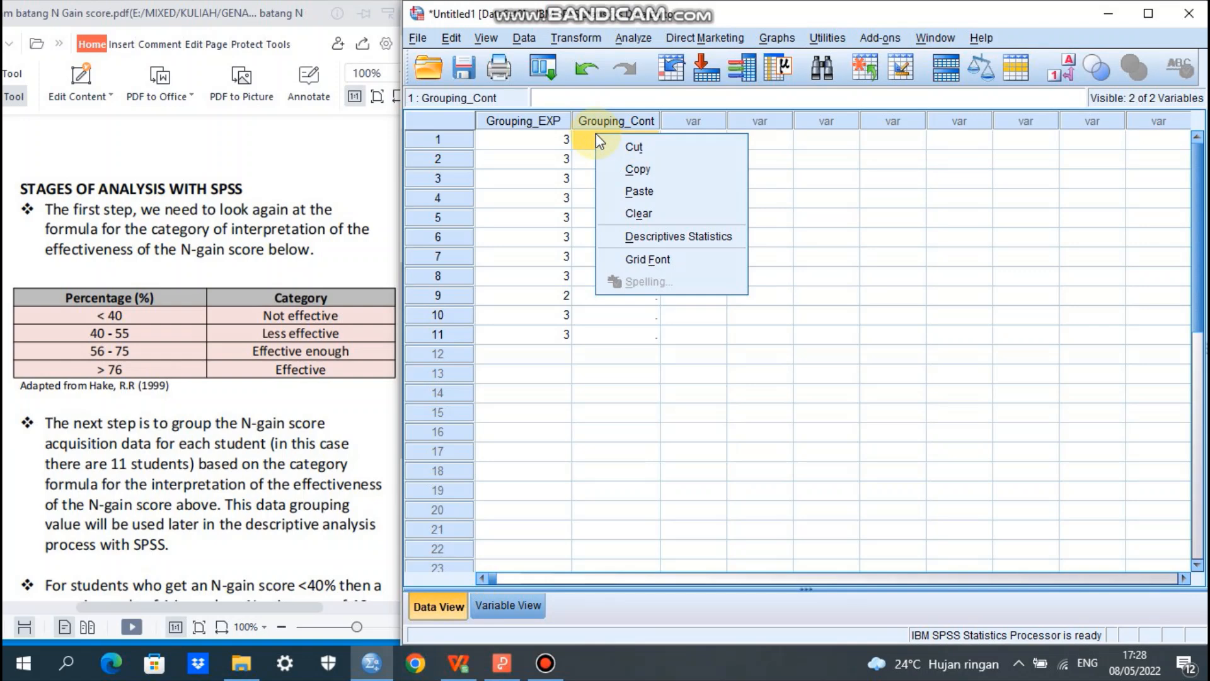
pyautogui.click(635, 192)
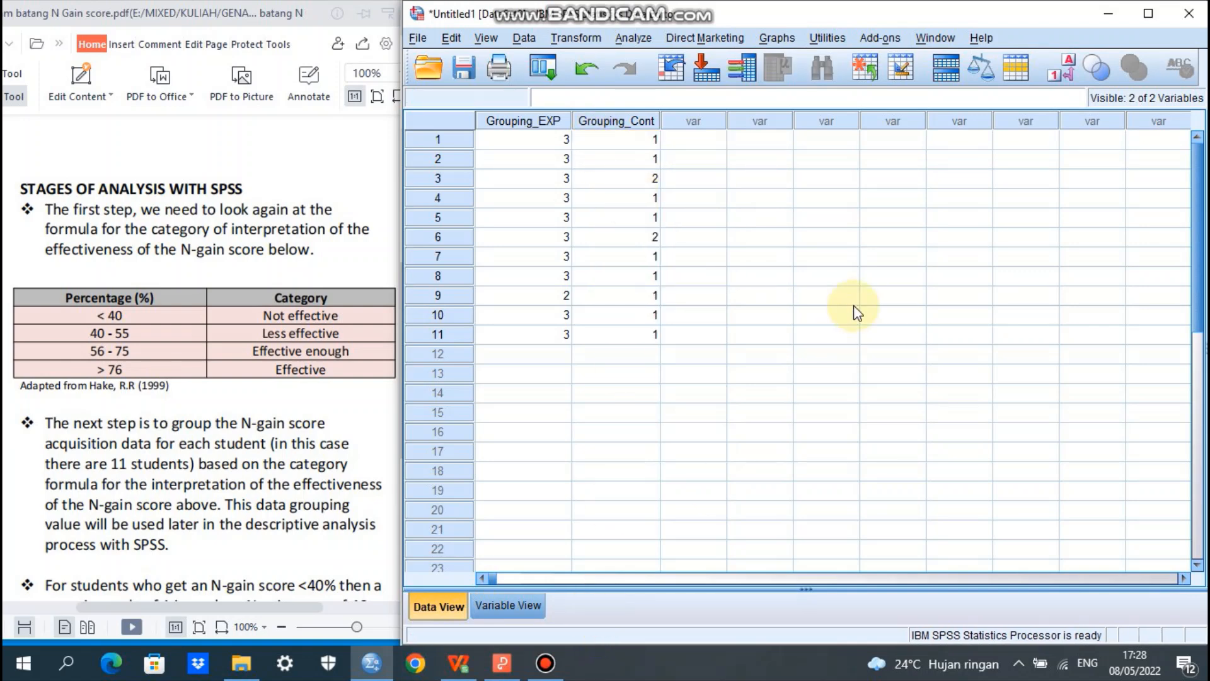
# Step: Set up a Frequencies analysis with Experiment Class and Control Class as its variables
pyautogui.click(155, 484)
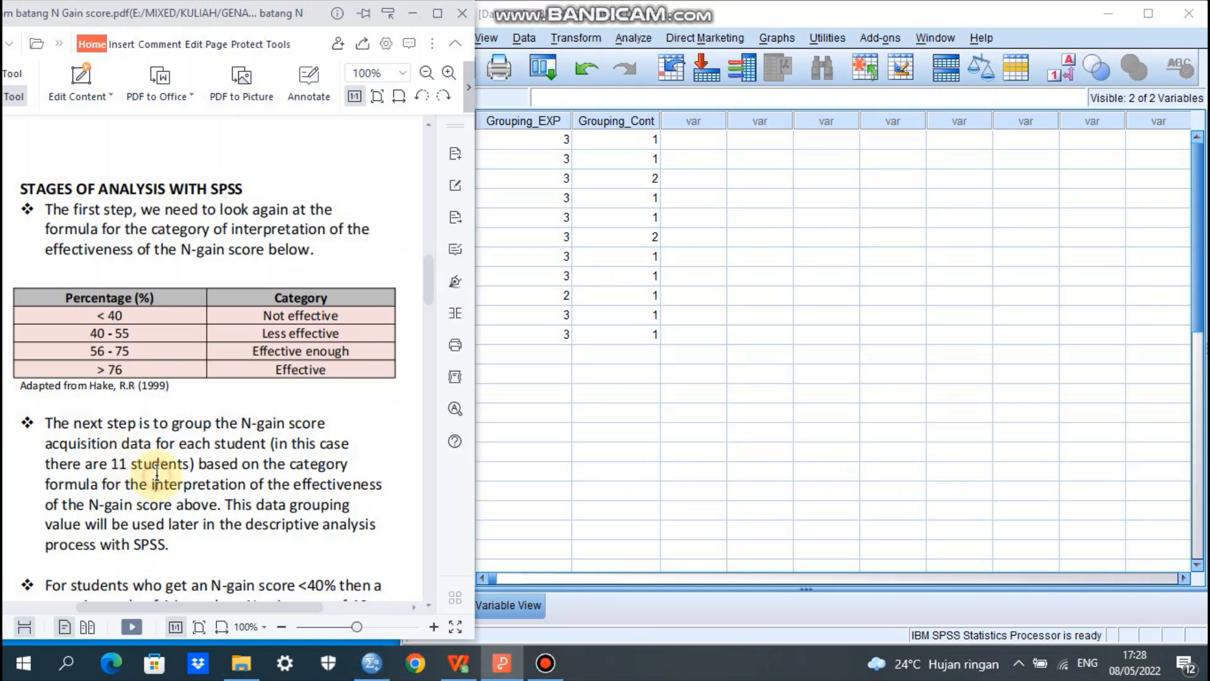
pyautogui.moveTo(429, 281); pyautogui.dragTo(432, 343)
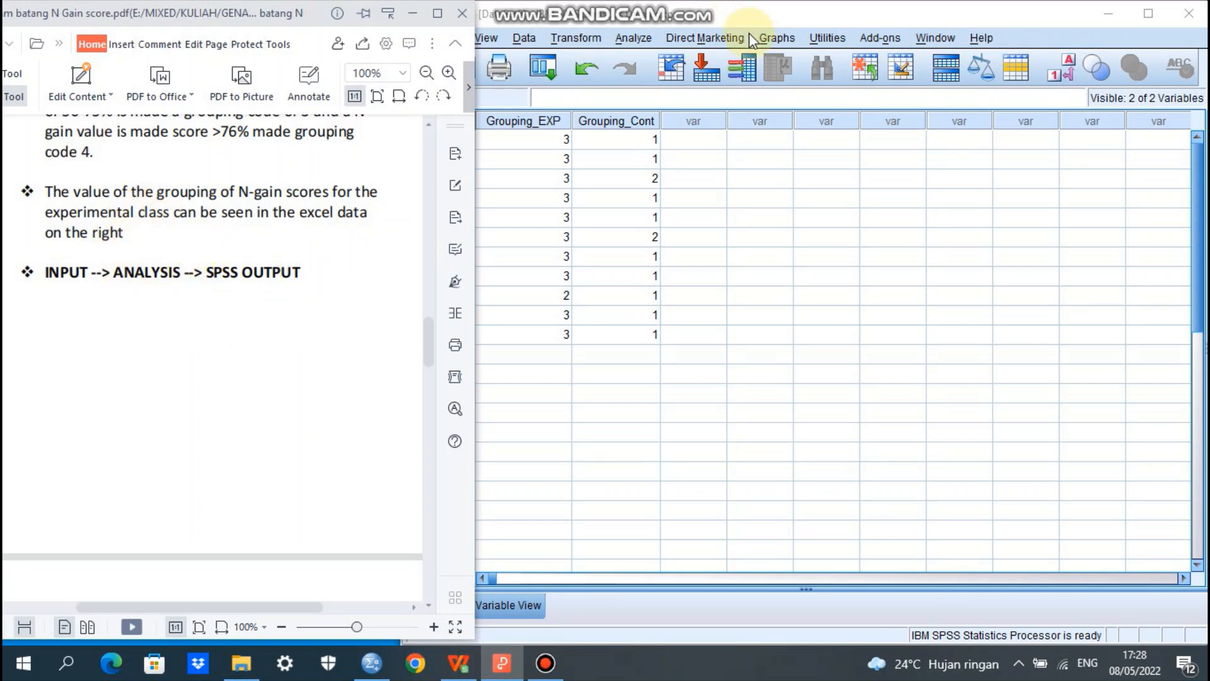
pyautogui.click(629, 38)
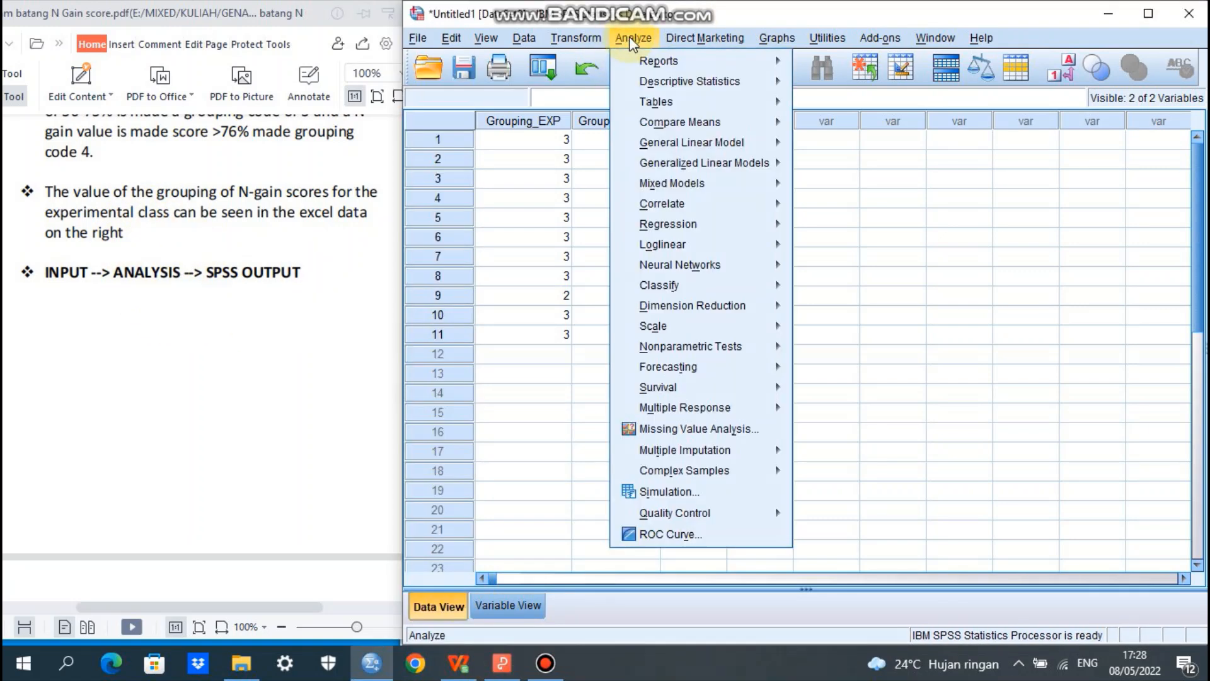
pyautogui.moveTo(665, 84)
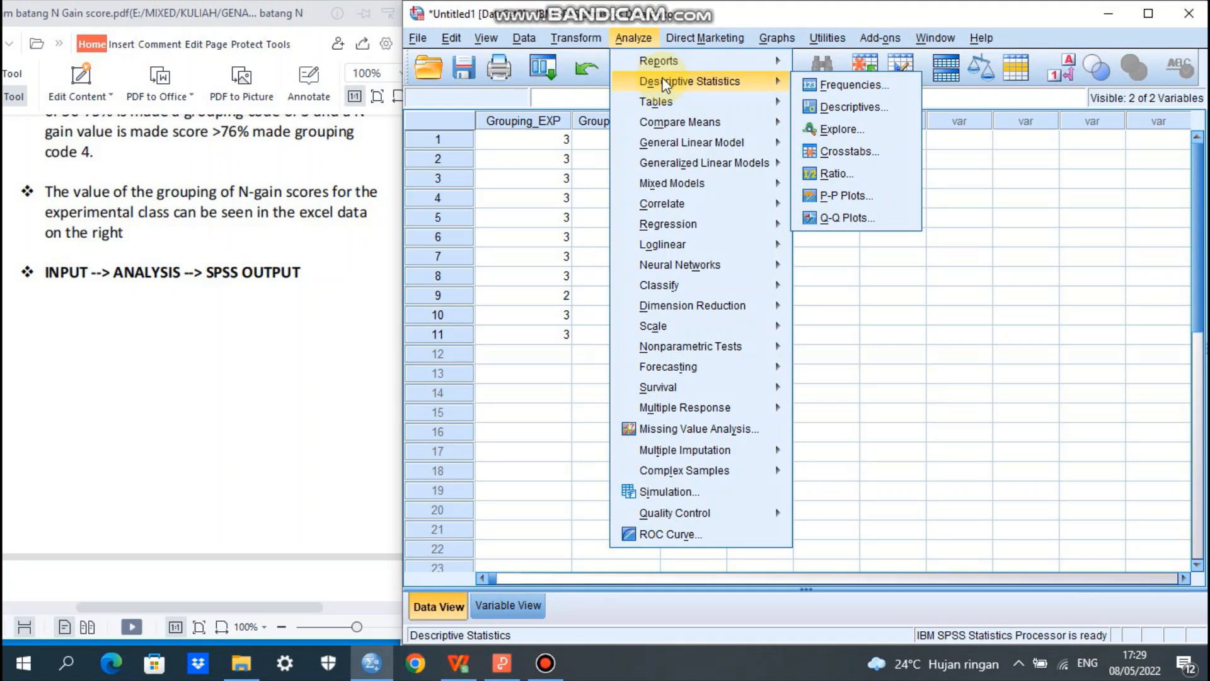
pyautogui.click(844, 83)
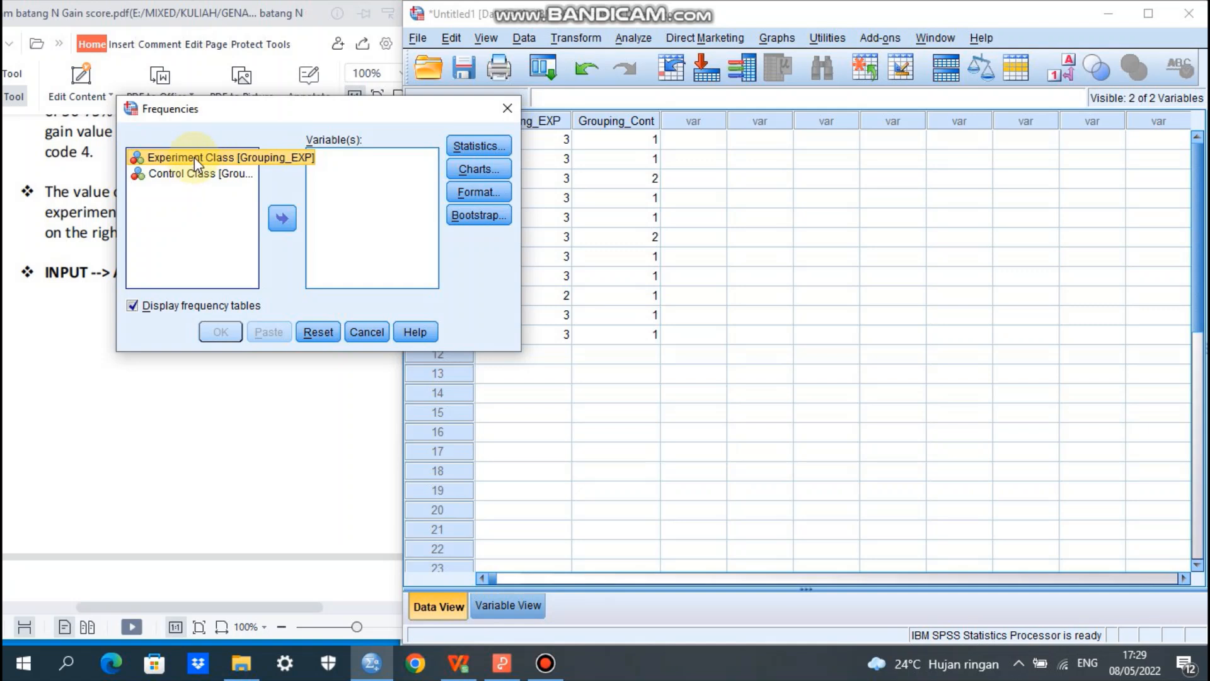
pyautogui.click(282, 219)
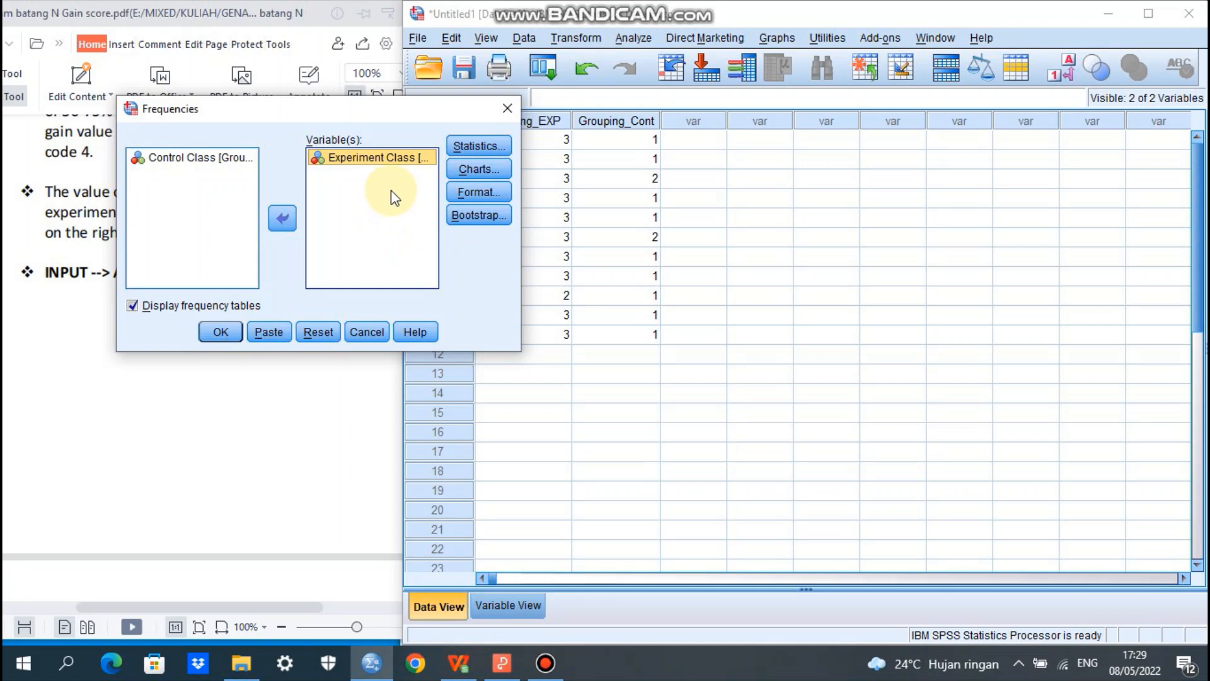
pyautogui.click(193, 158)
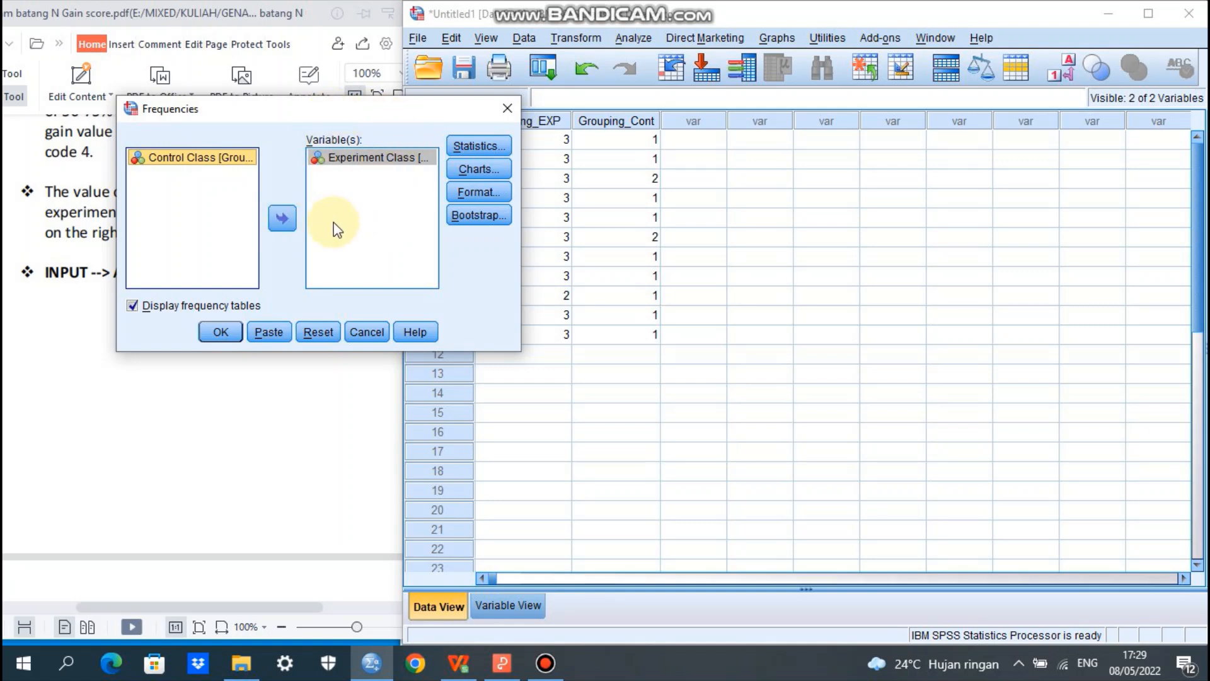
pyautogui.click(283, 219)
# Step: Choose bar charts with frequencies as chart values and run the Frequencies analysis
pyautogui.click(486, 172)
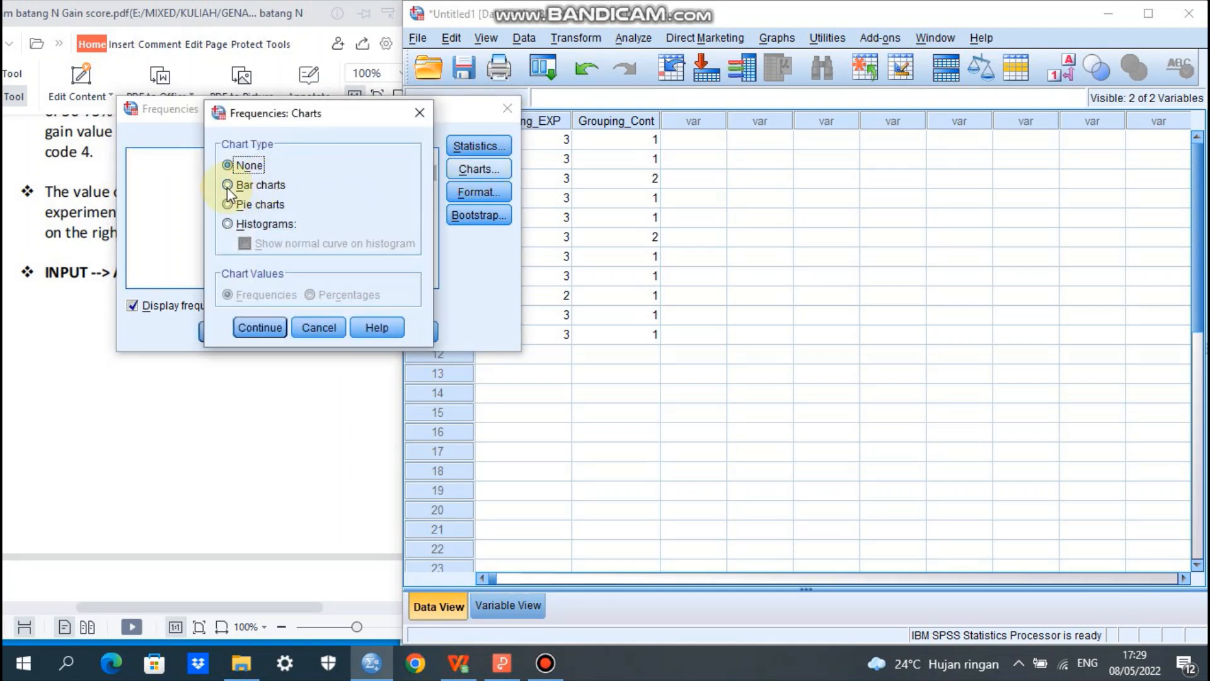
pyautogui.click(228, 186)
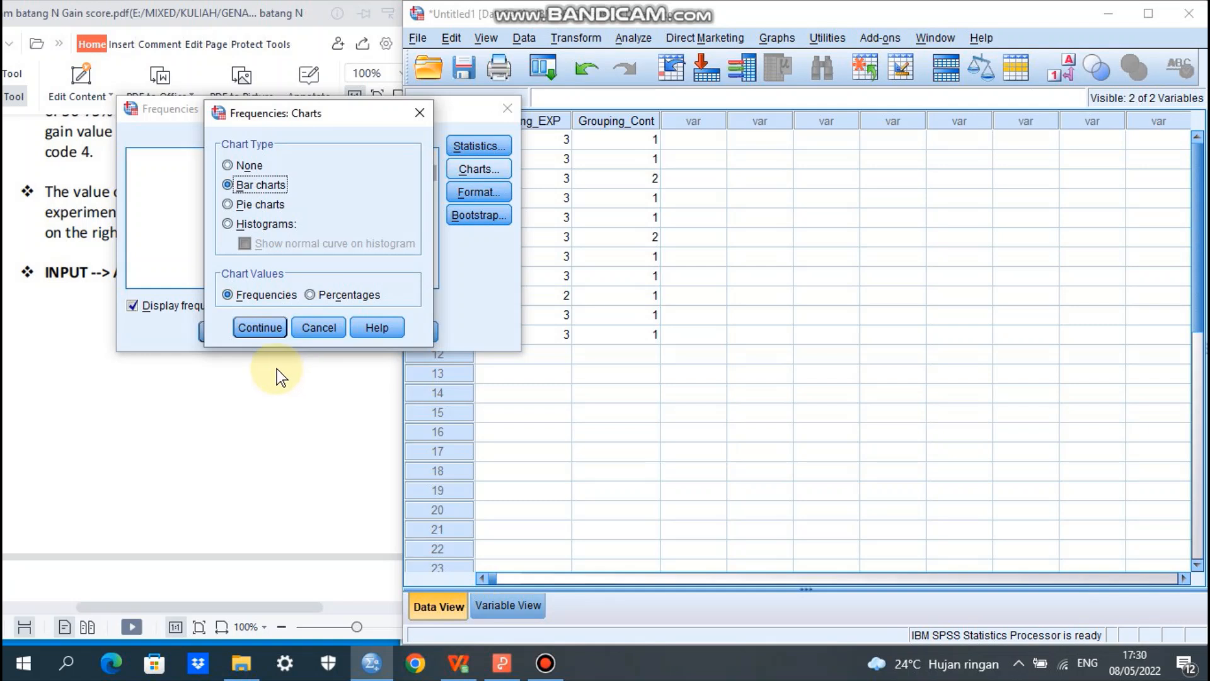
pyautogui.click(262, 327)
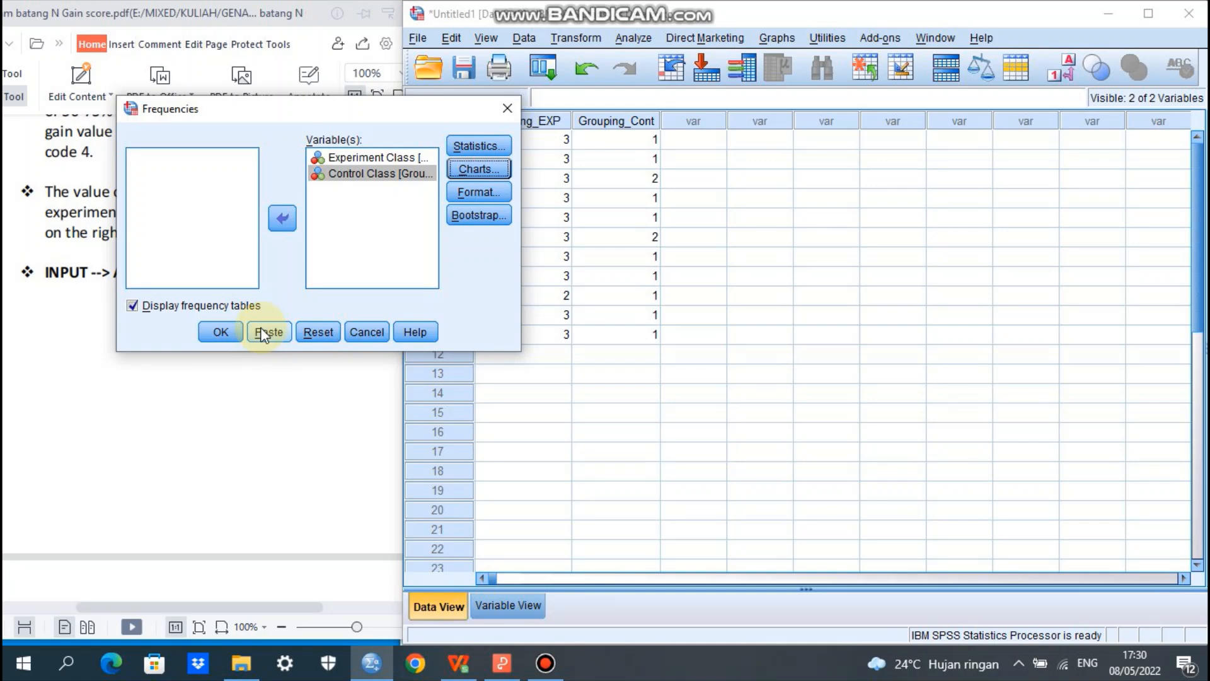
pyautogui.click(220, 332)
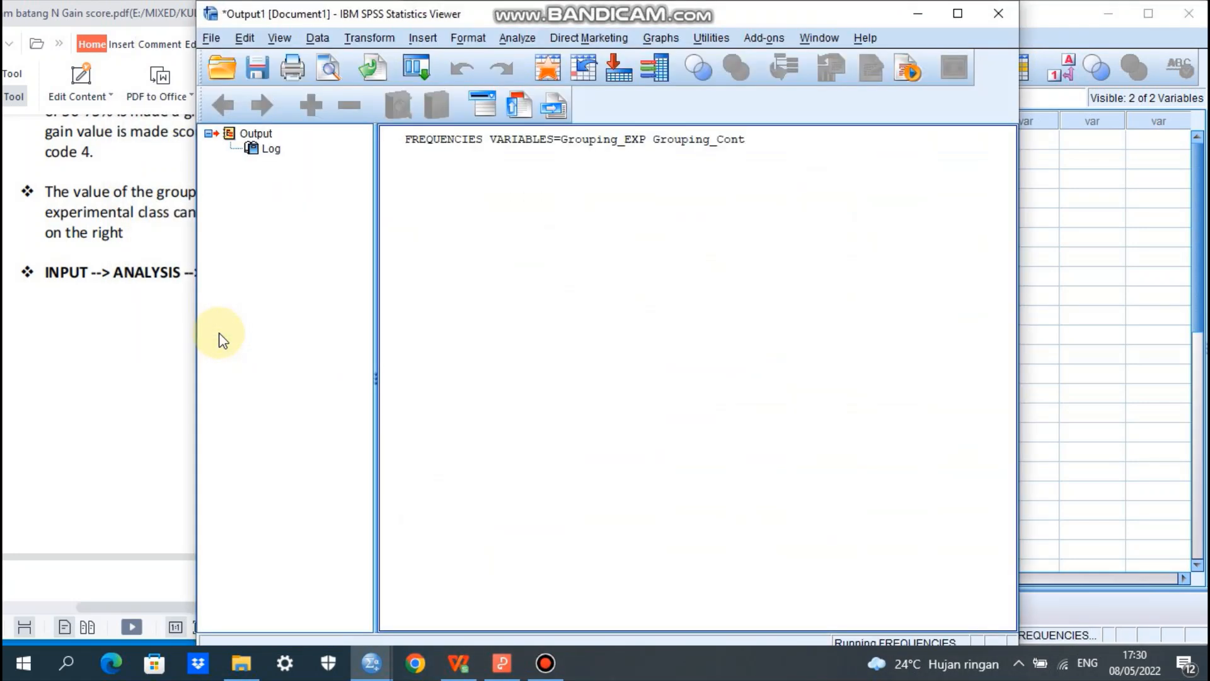
# Step: Place the output viewer beside the PDF guide and bring up the guide's section on interpreting the Frequencies output
pyautogui.moveTo(631, 16); pyautogui.dragTo(807, 19)
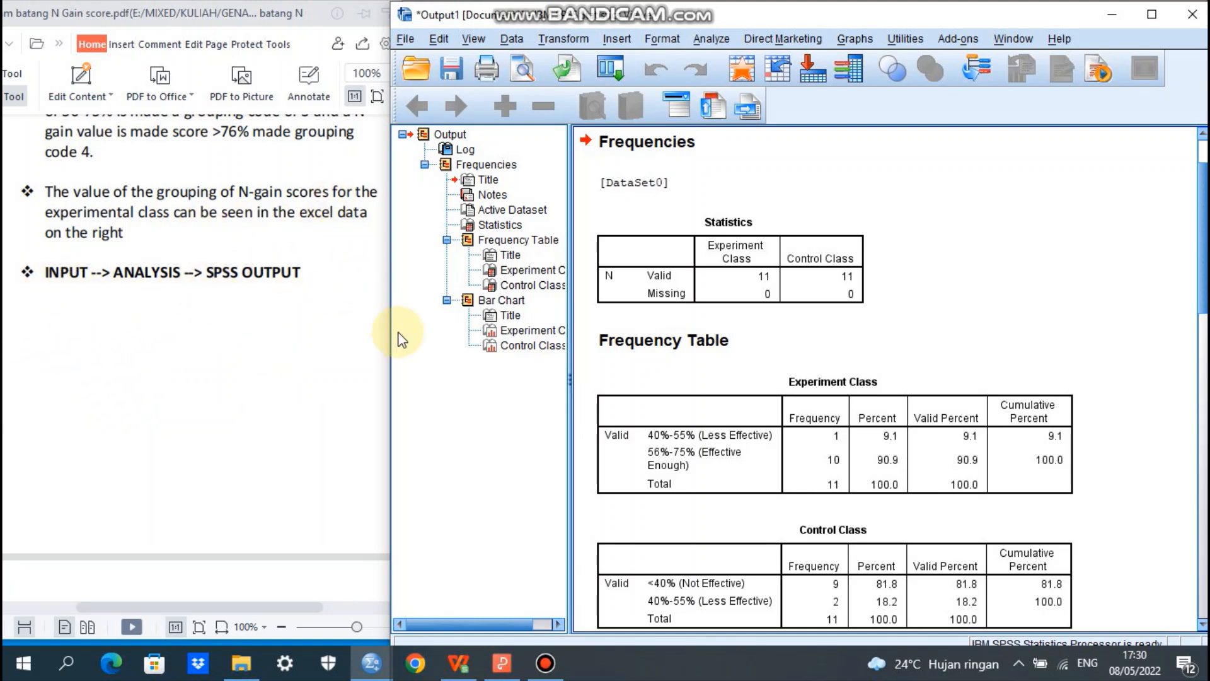
pyautogui.click(313, 365)
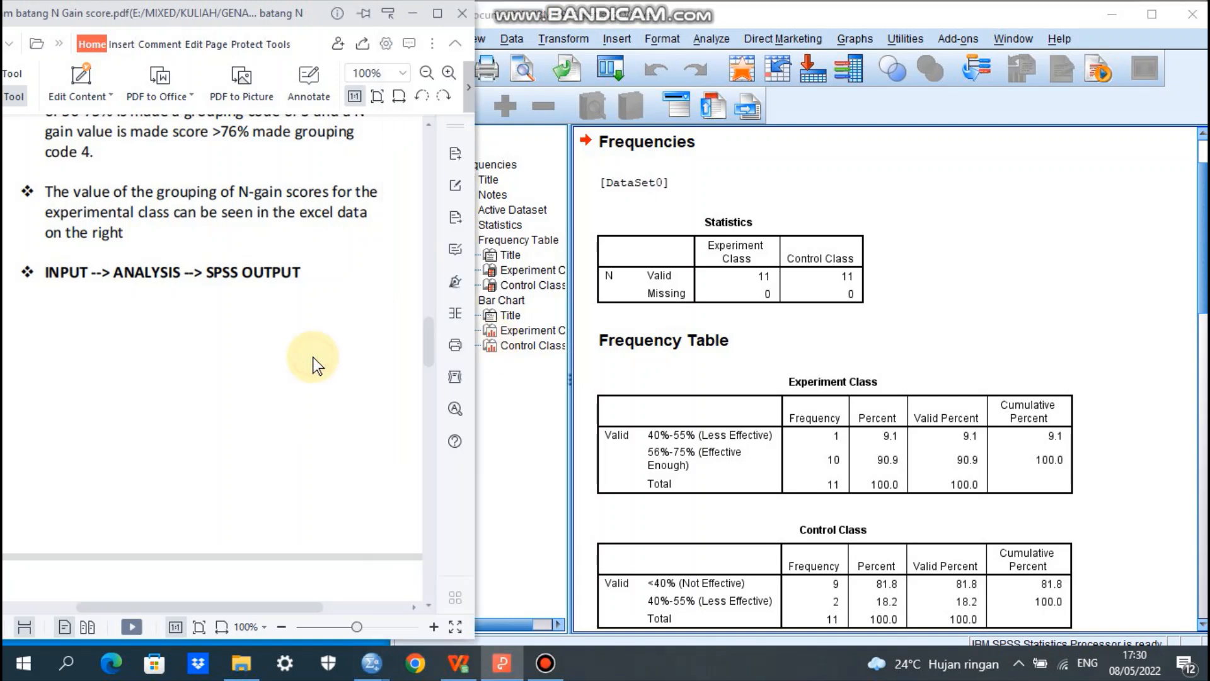
pyautogui.moveTo(426, 325); pyautogui.dragTo(439, 400)
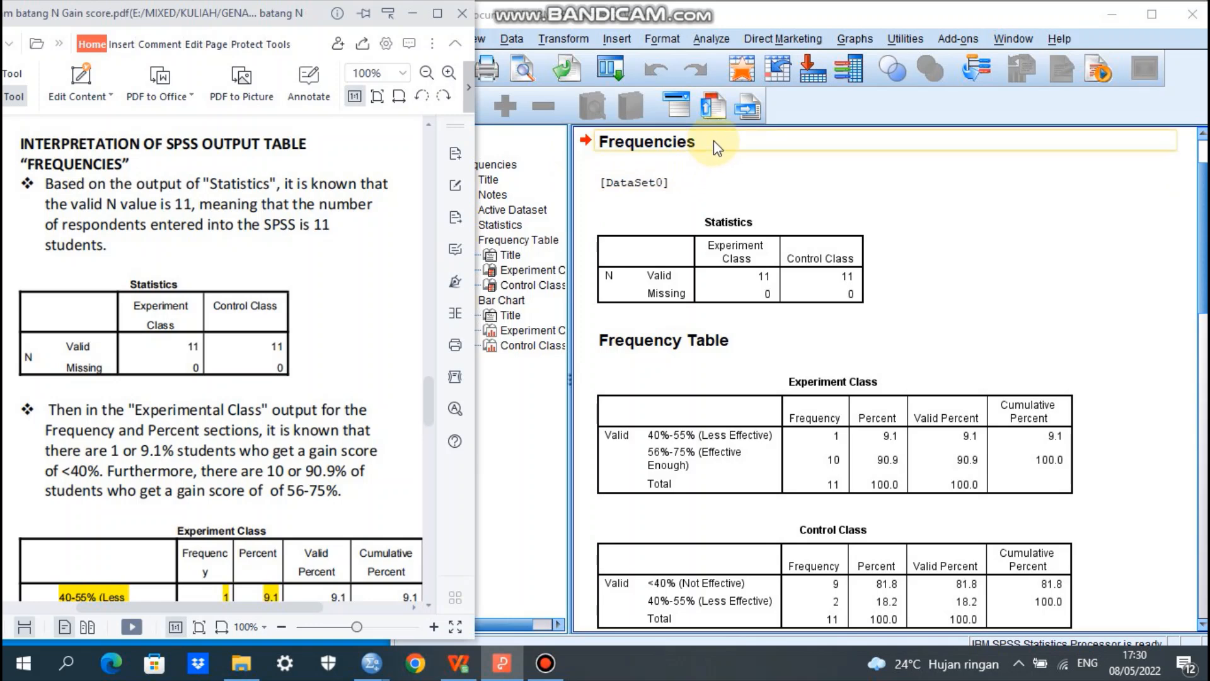
# Step: Copy the Statistics table from the Frequencies output and return to the PDF guide
pyautogui.click(757, 242)
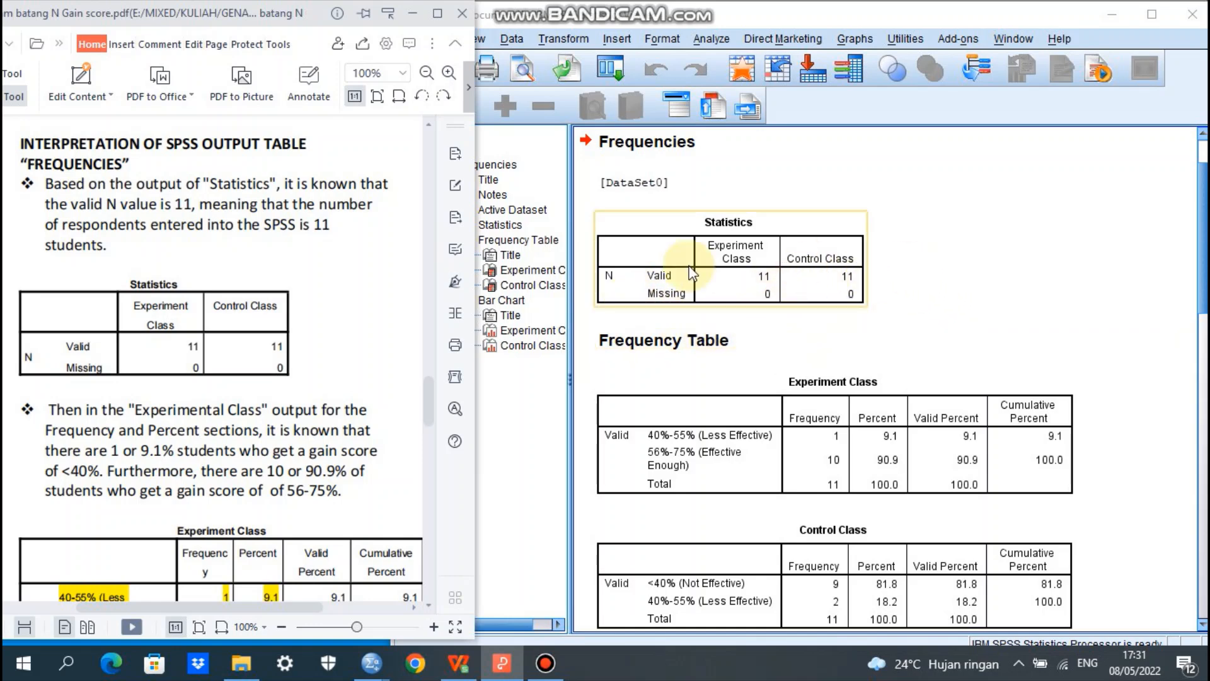
pyautogui.click(720, 259)
pyautogui.rightClick(720, 259)
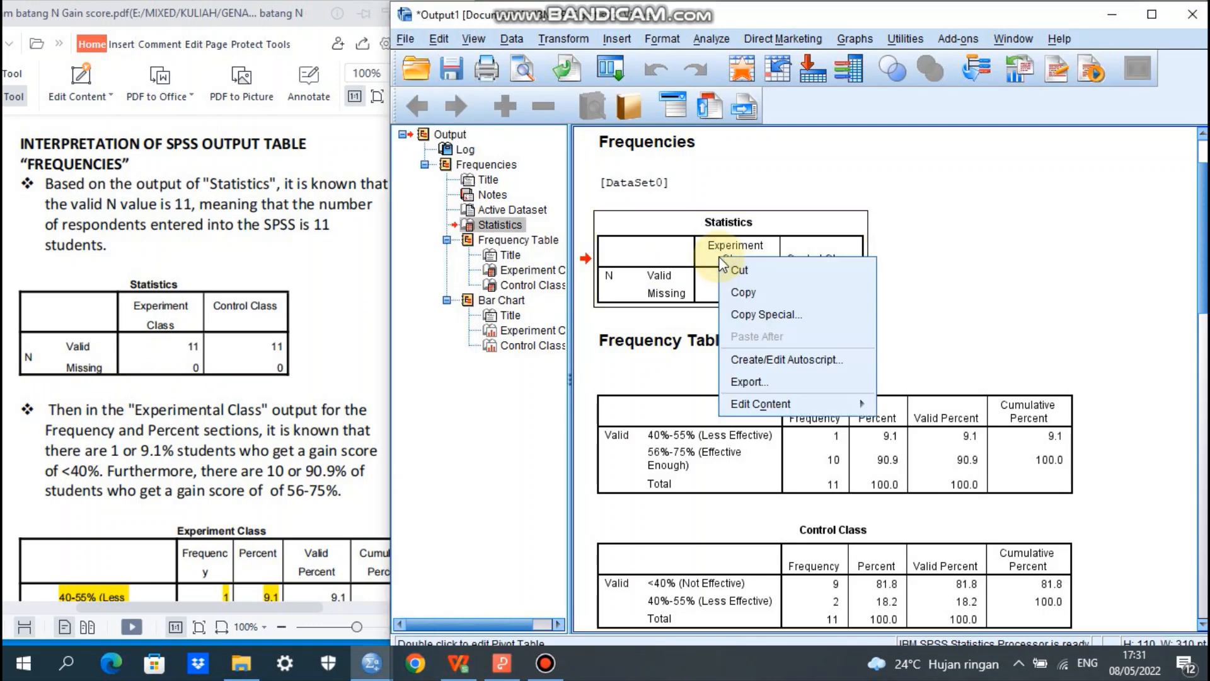
pyautogui.click(744, 292)
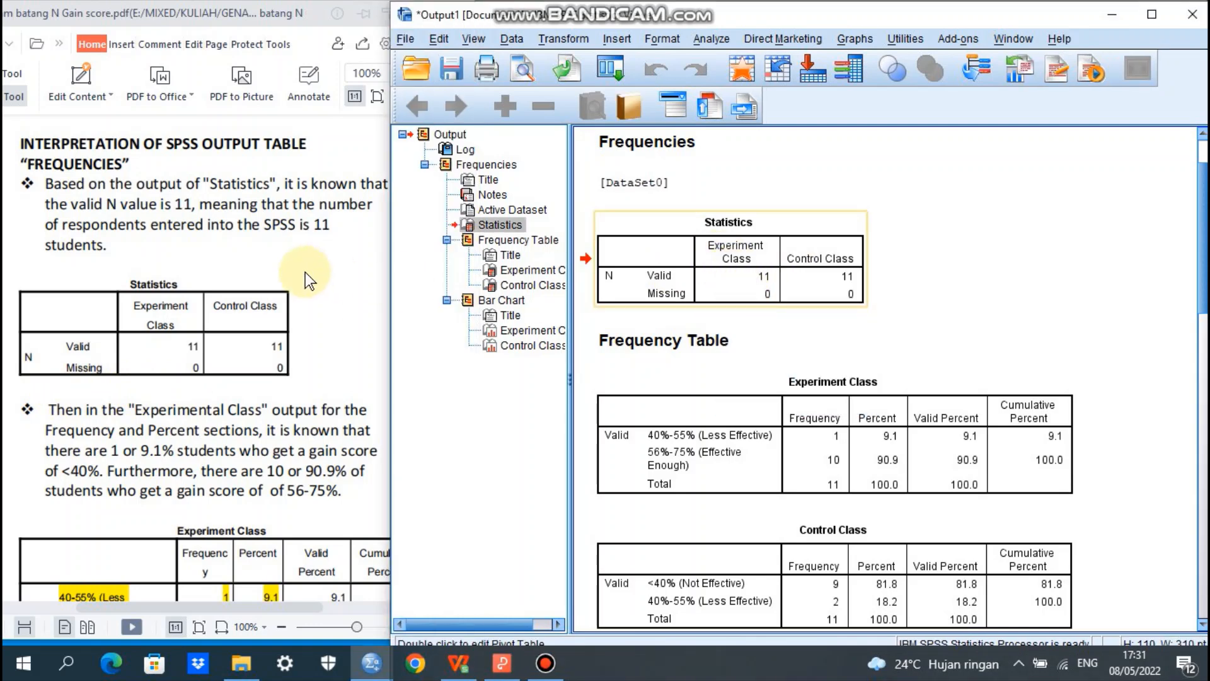
pyautogui.click(332, 304)
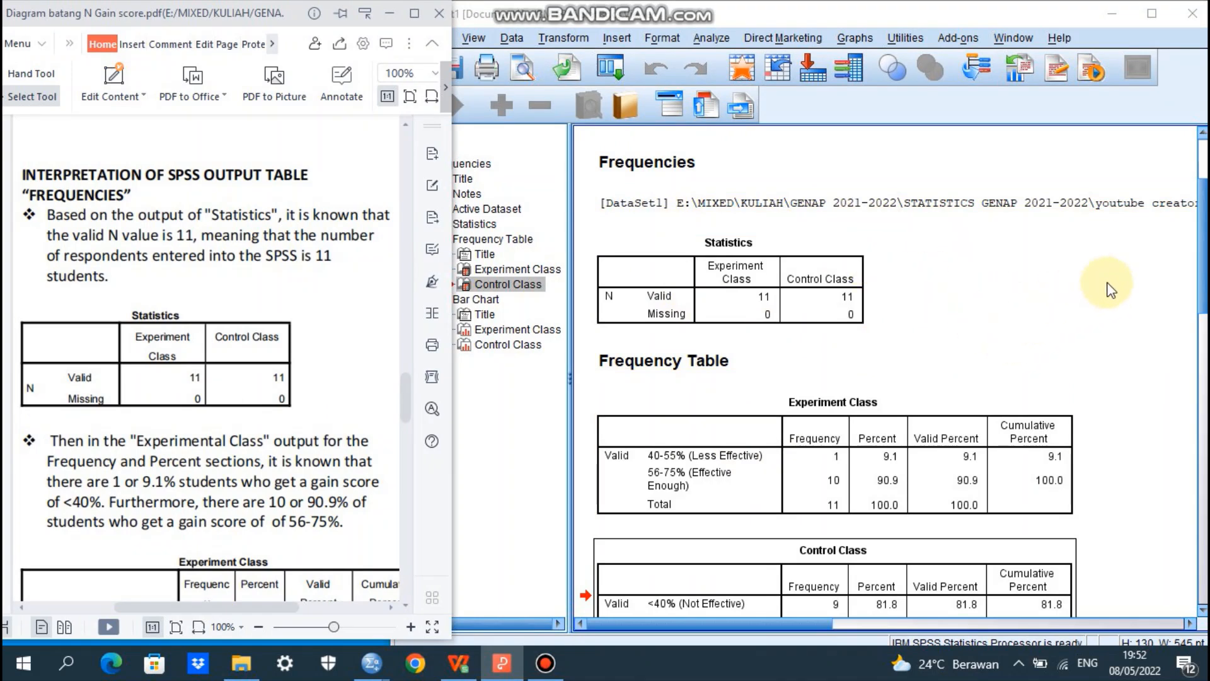
# Step: Examine the Experiment Class and Control Class frequency tables in the output alongside the guide's interpretation text
pyautogui.click(762, 287)
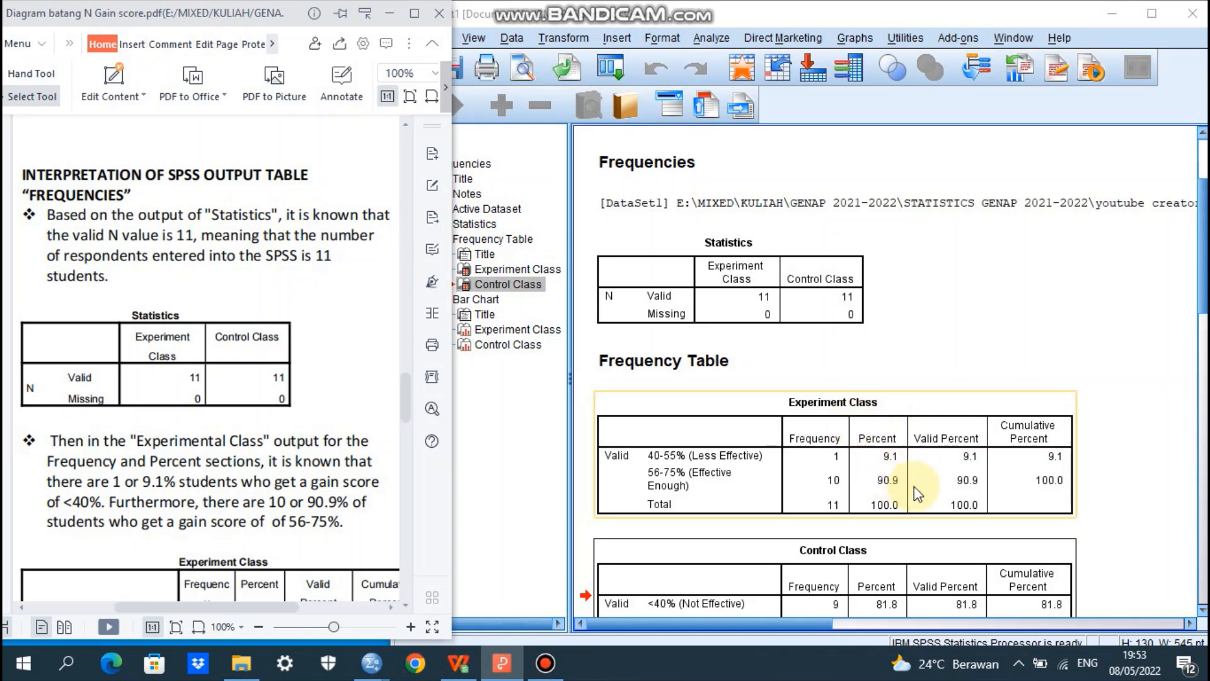
pyautogui.moveTo(1204, 265); pyautogui.dragTo(1205, 312)
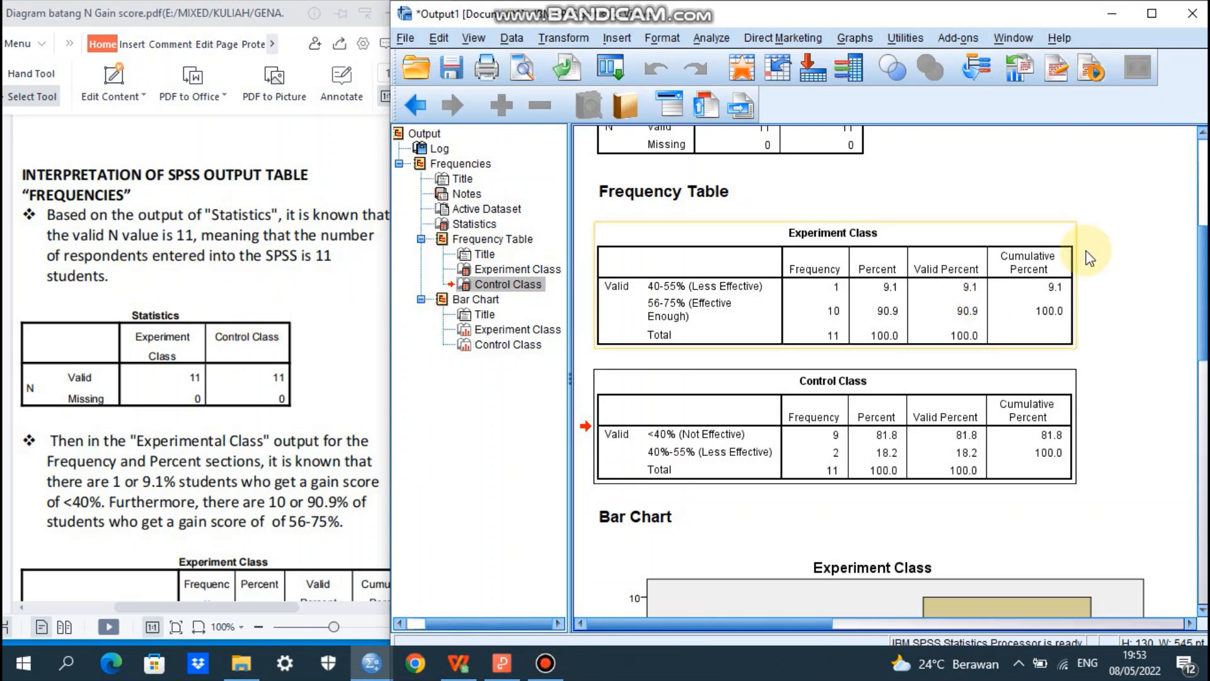
pyautogui.scroll(5, 1202, 302)
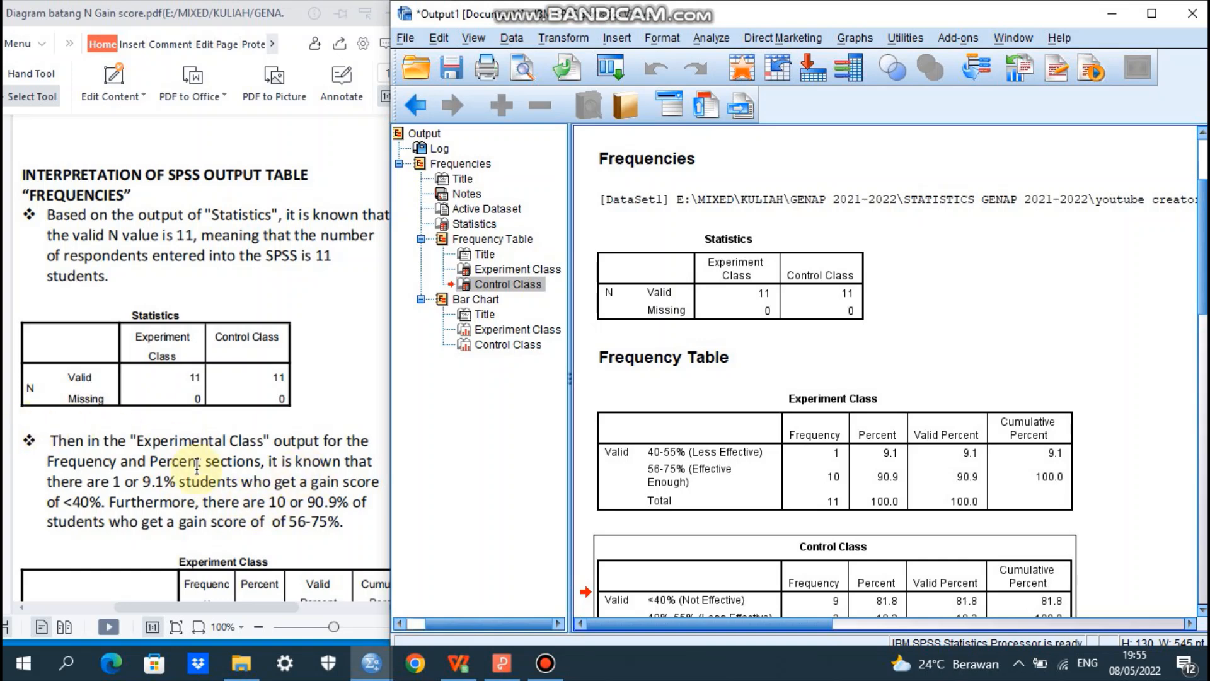
pyautogui.click(194, 423)
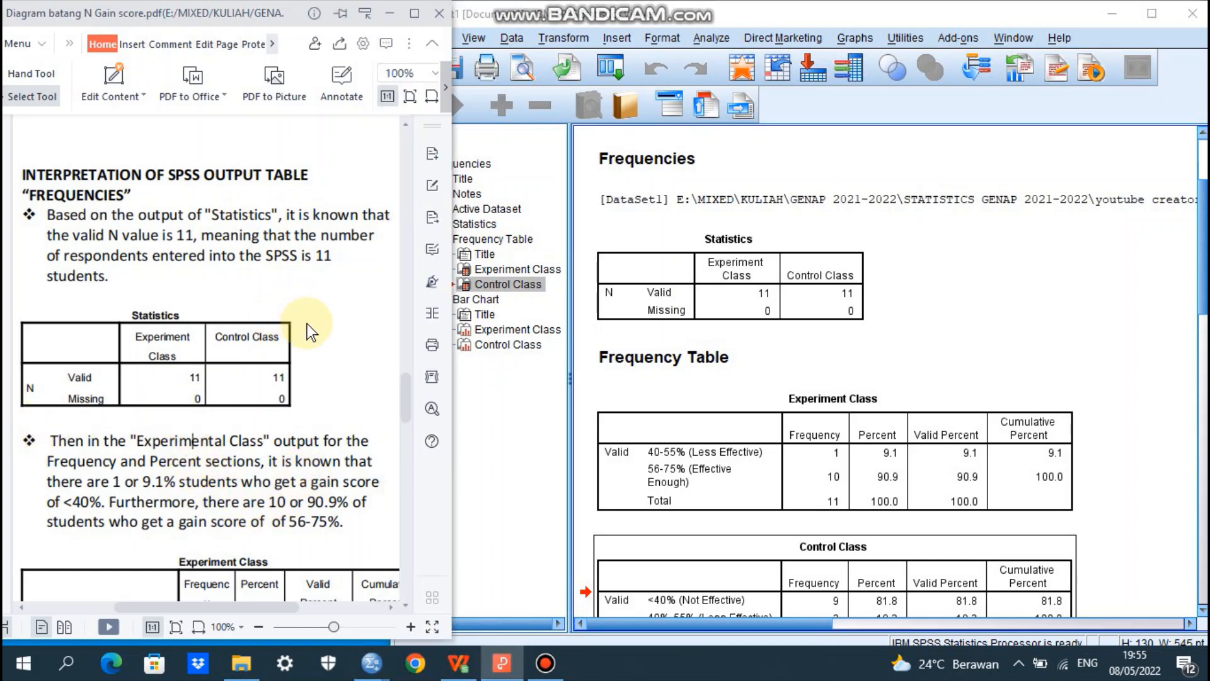
# Step: Copy the Experiment Class frequency table from the output and return to the matching interpretation in the PDF guide
pyautogui.scroll(-3, 406, 391)
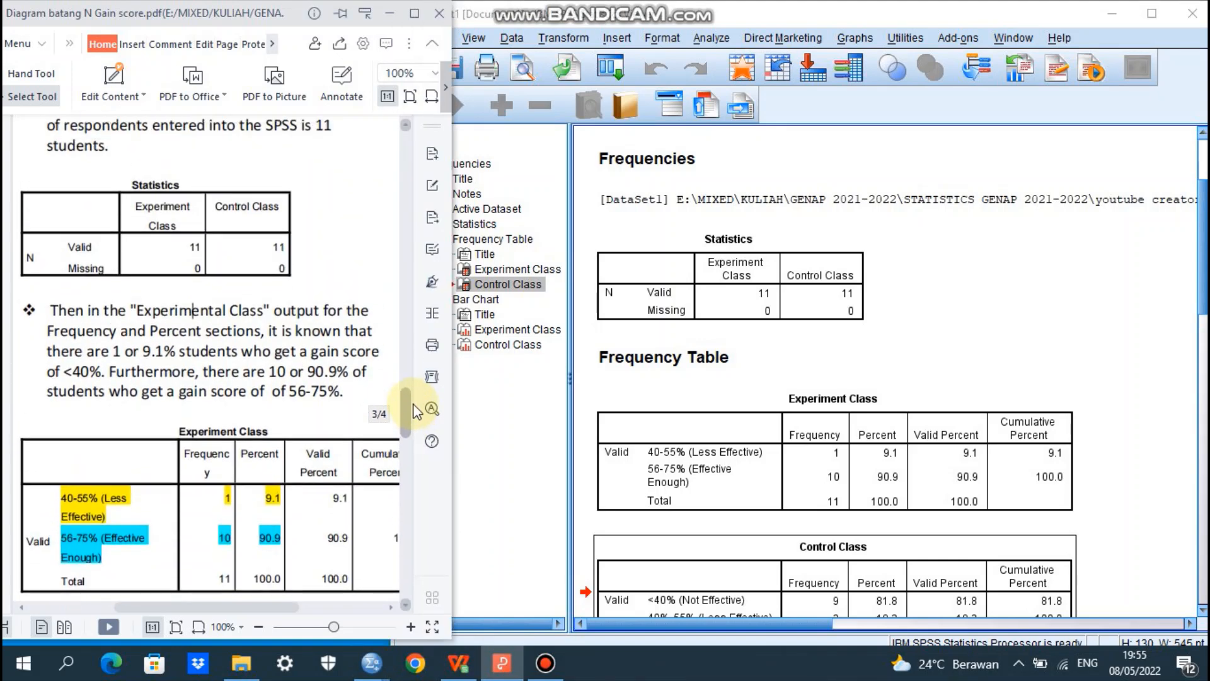
pyautogui.click(198, 332)
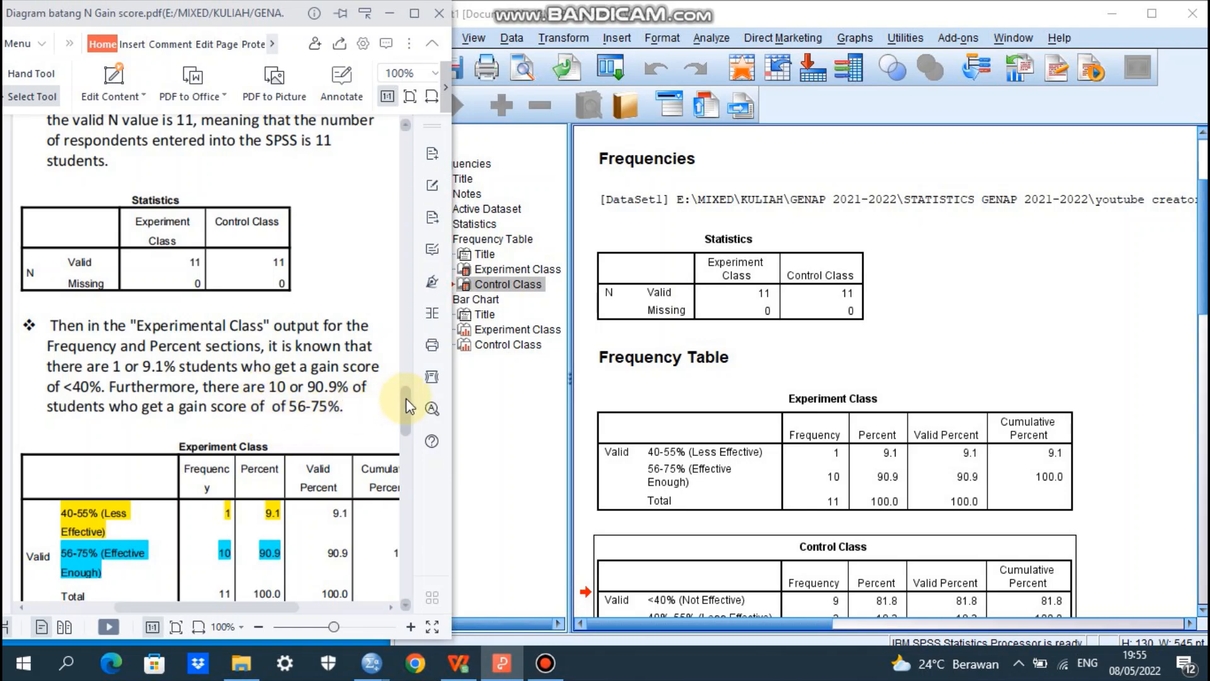
pyautogui.click(722, 436)
pyautogui.rightClick(718, 432)
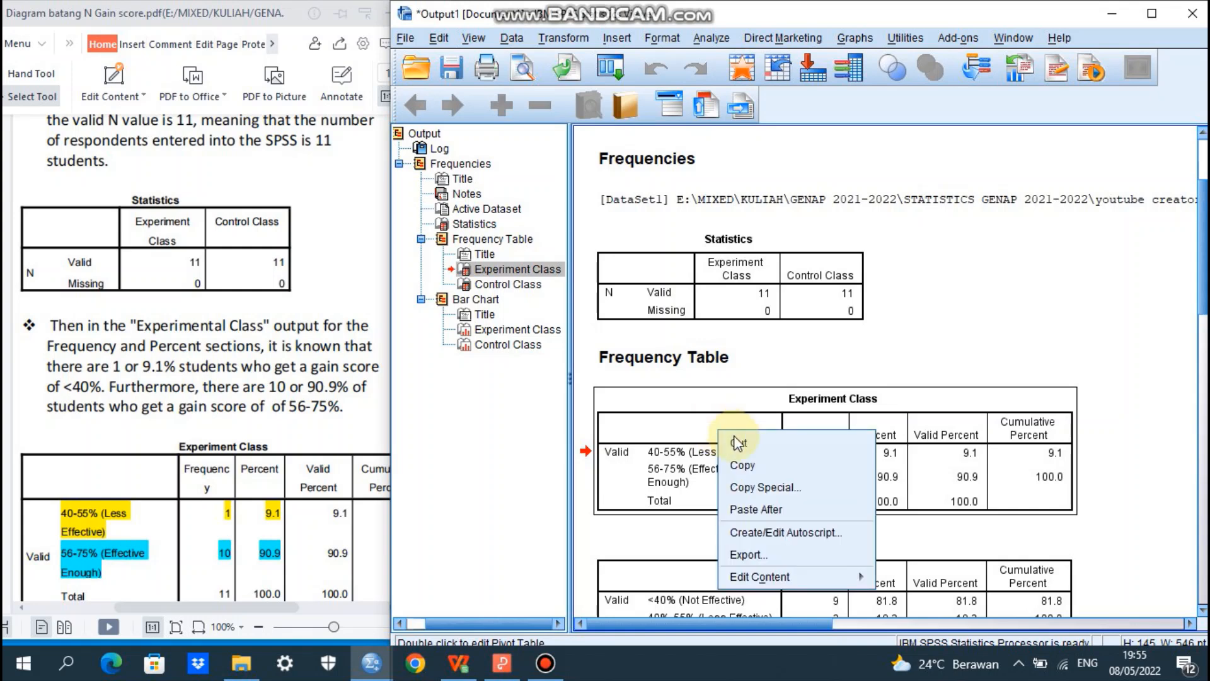
pyautogui.click(751, 465)
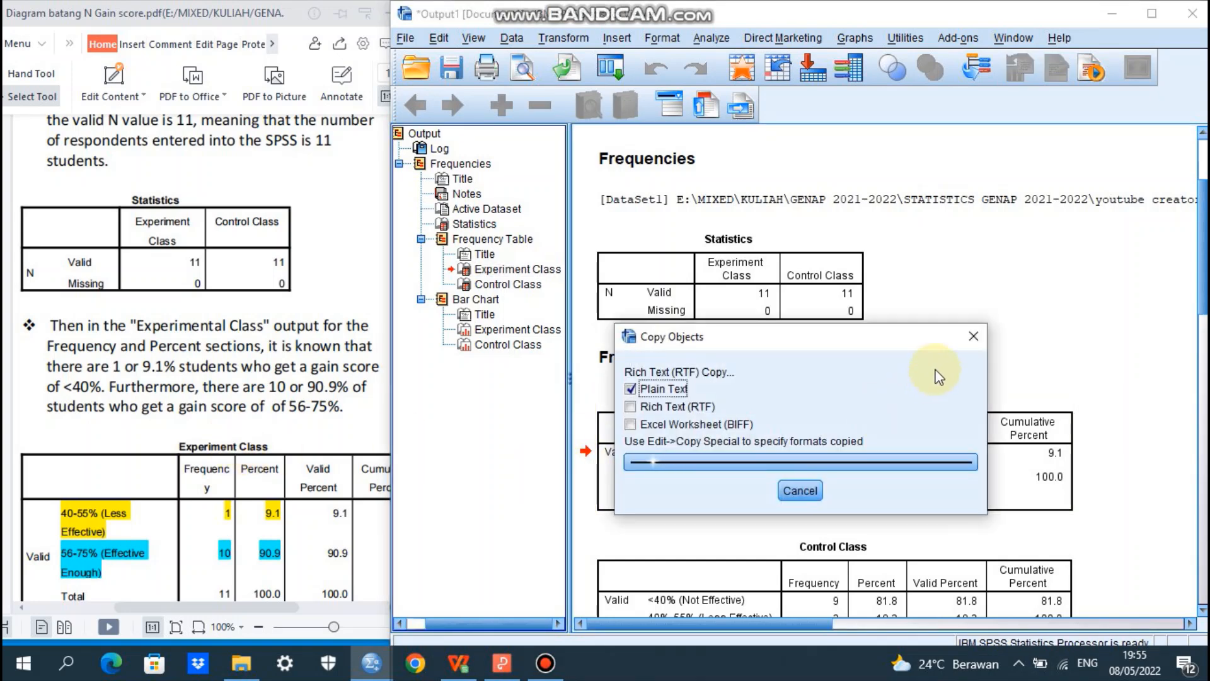
pyautogui.click(73, 412)
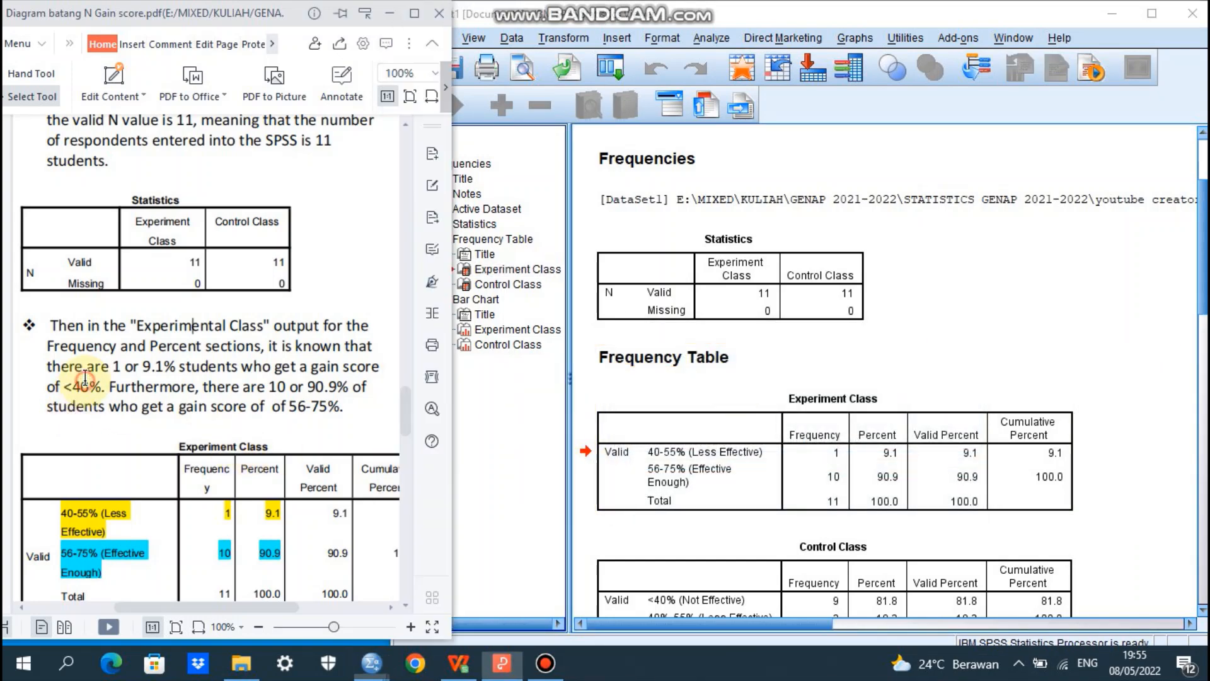
# Step: Bring up the guide's Control Class interpretation, copy the Control Class frequency table from the output, and return to the guide
pyautogui.scroll(-3, 393, 420)
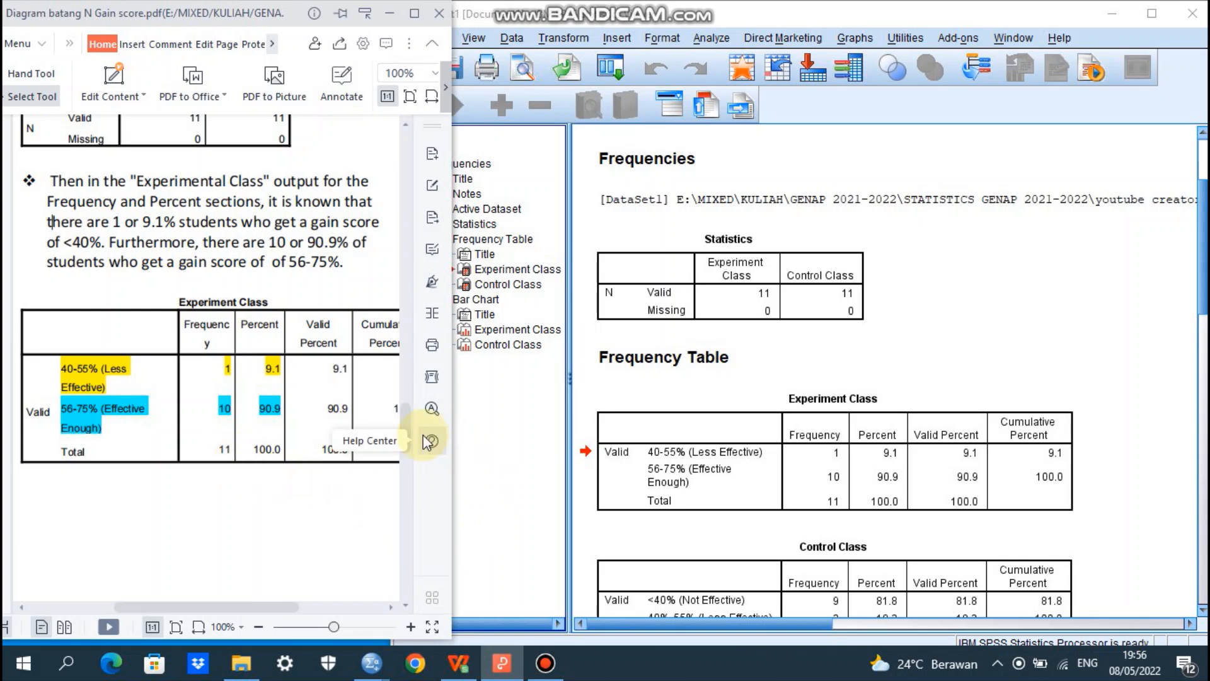
pyautogui.moveTo(403, 441); pyautogui.dragTo(419, 509)
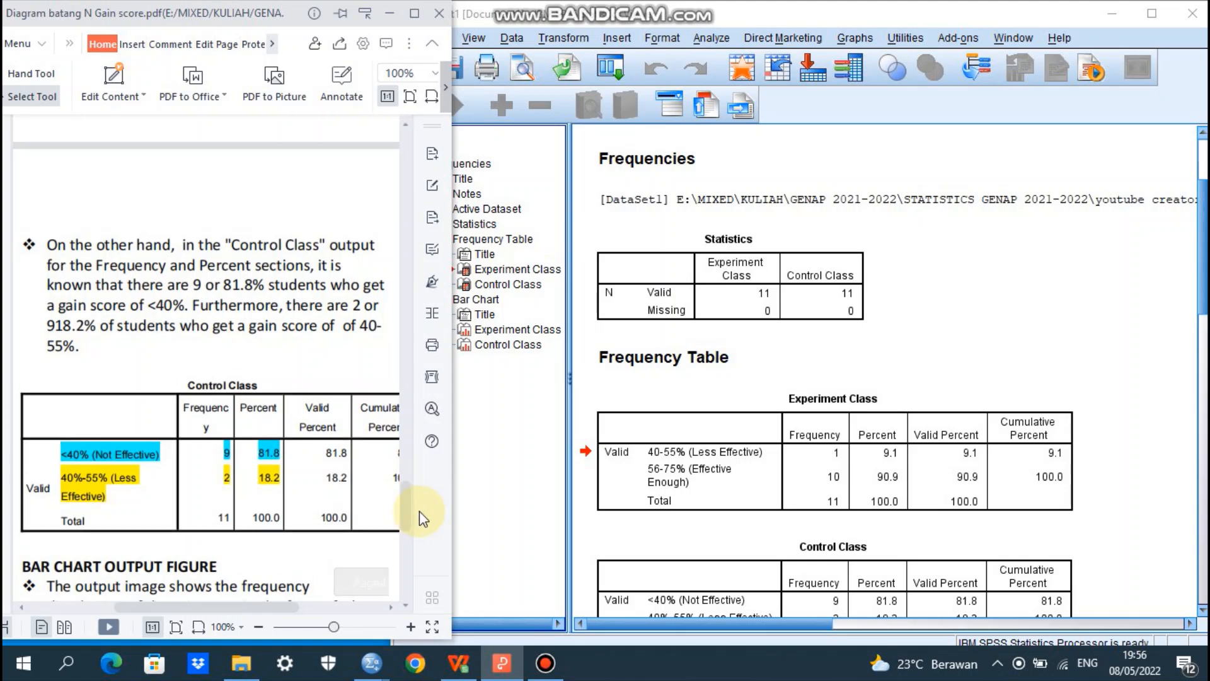
pyautogui.moveTo(1198, 237); pyautogui.dragTo(1201, 301)
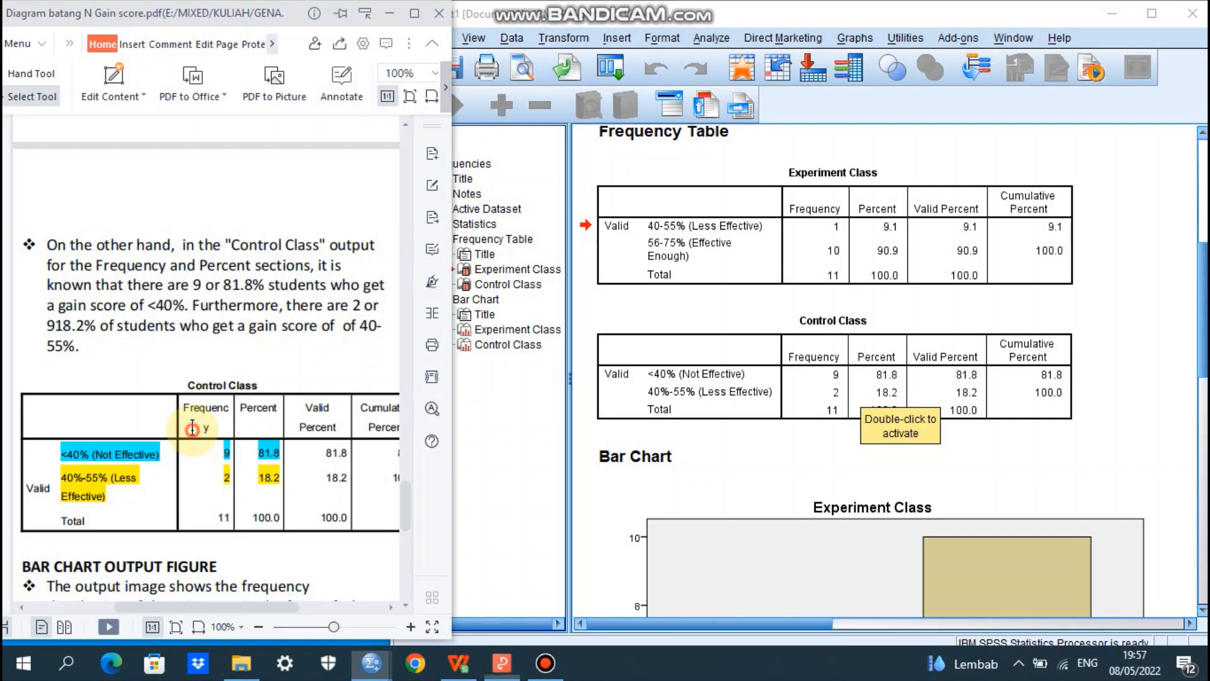
pyautogui.click(758, 448)
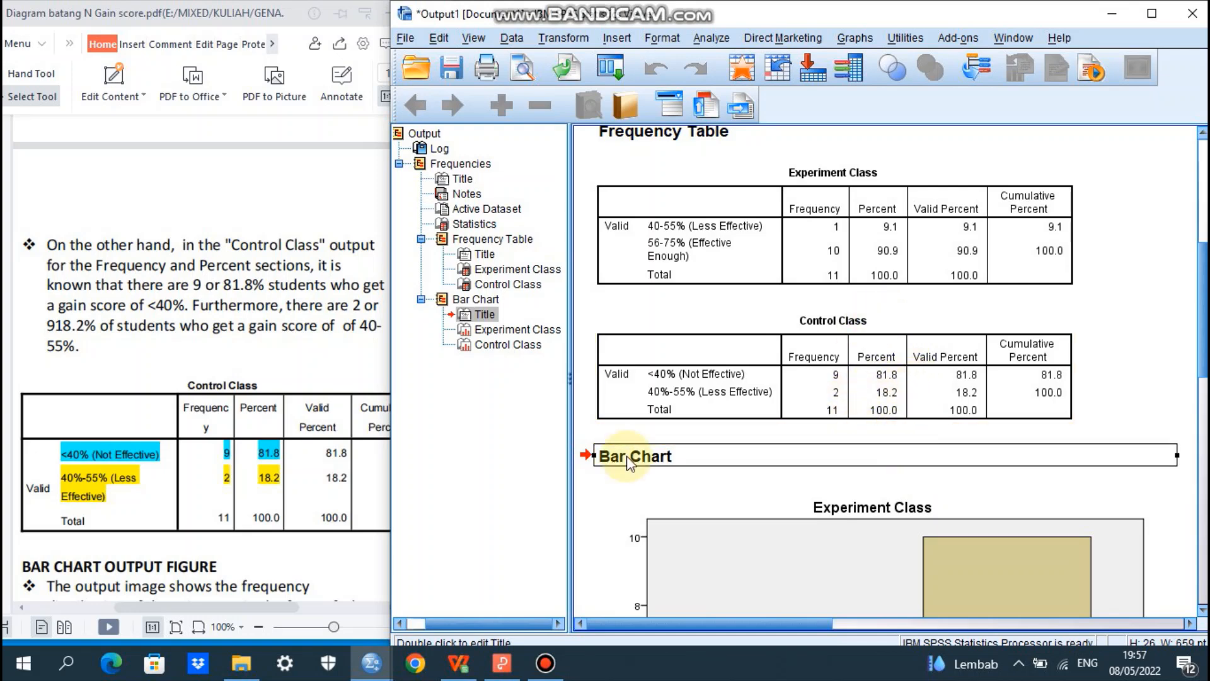
pyautogui.click(105, 475)
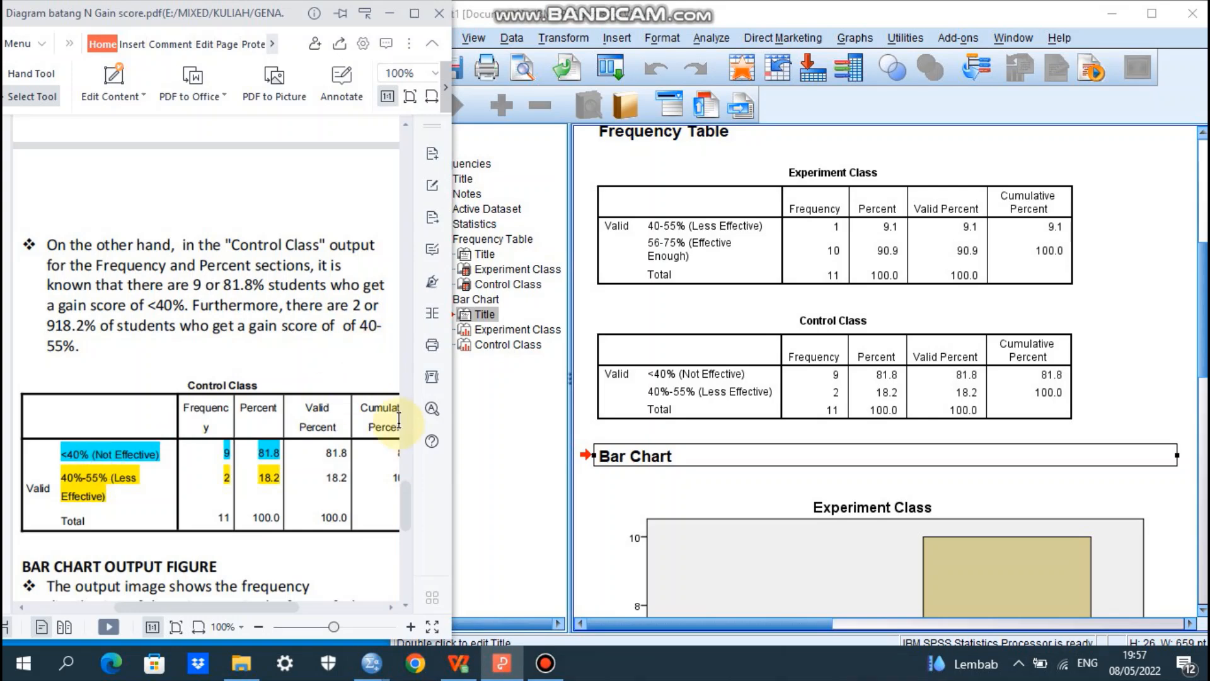
pyautogui.click(897, 416)
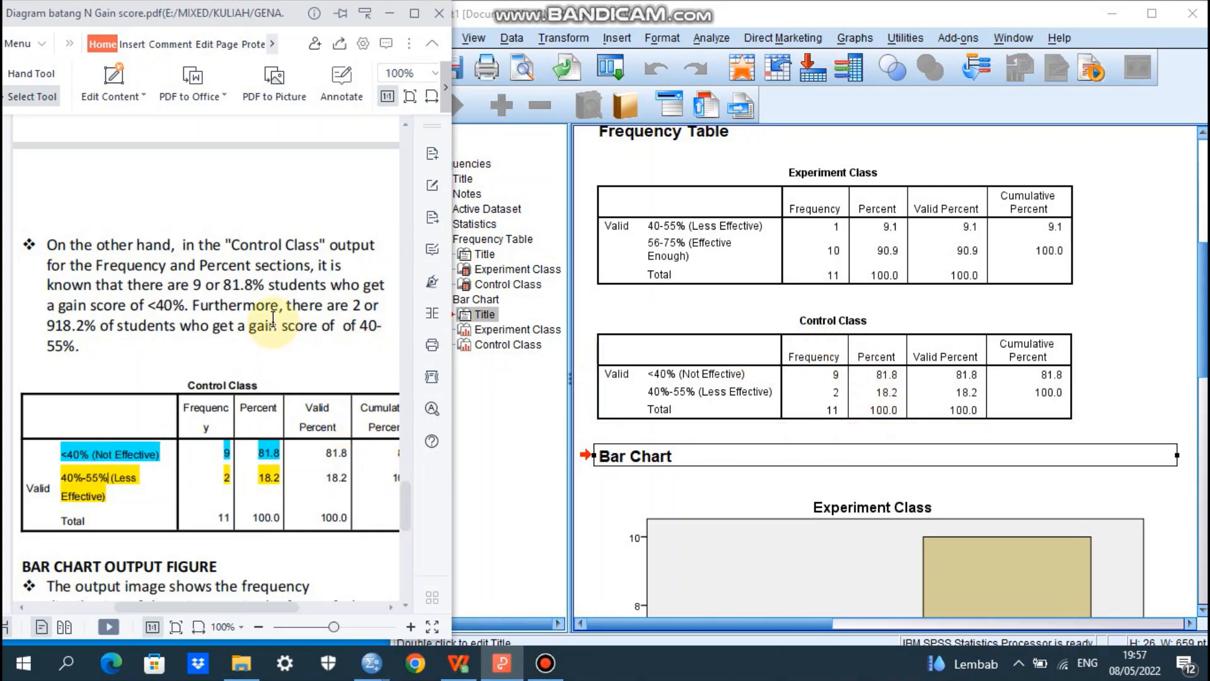
pyautogui.rightClick(736, 332)
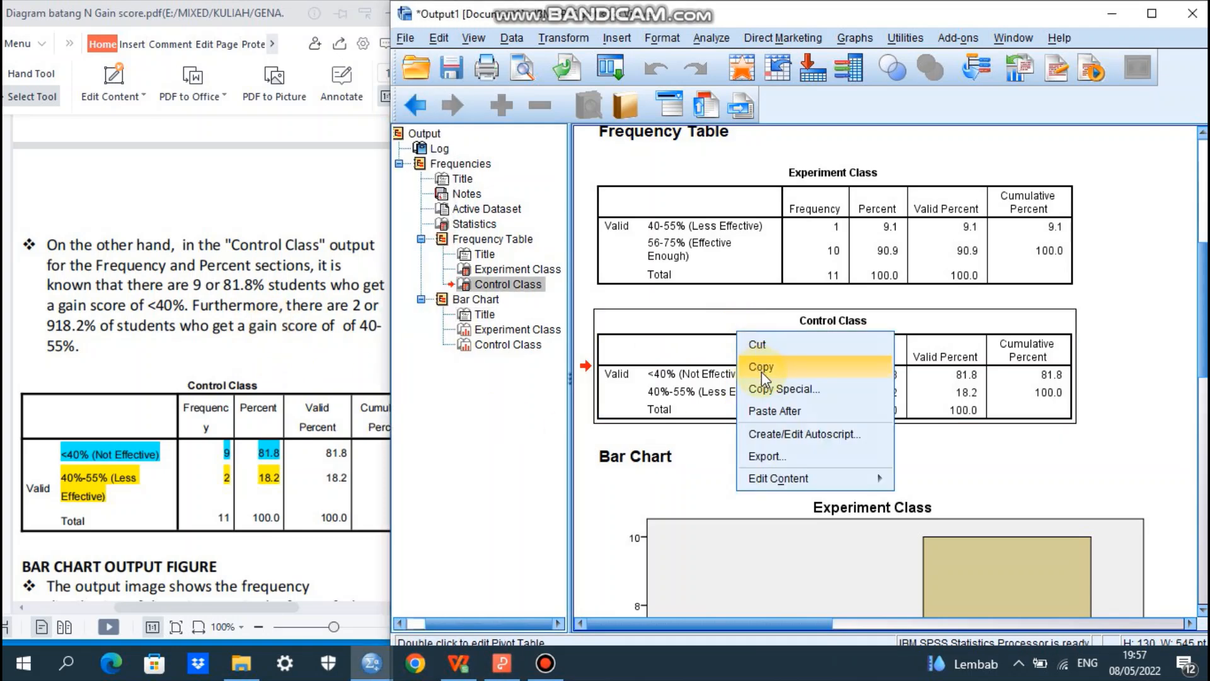
pyautogui.click(761, 368)
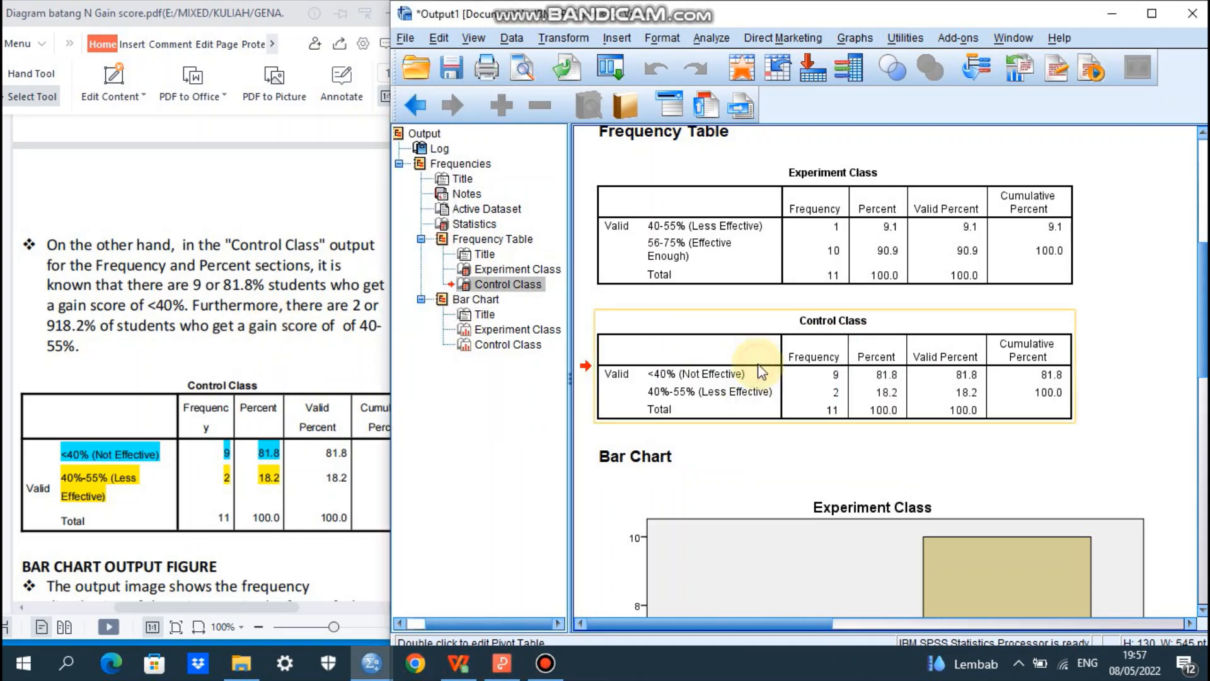
pyautogui.click(201, 310)
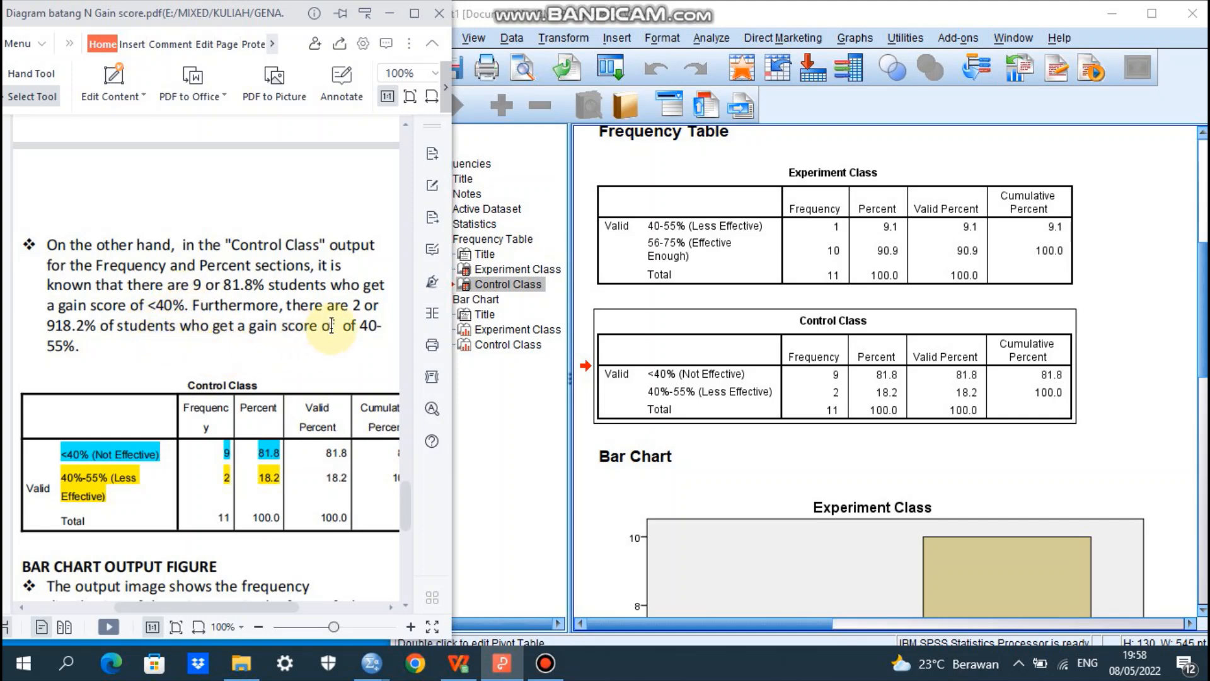
# Step: Read the guide's Control Class interpretation and its Bar Chart Output Figure section
pyautogui.click(797, 403)
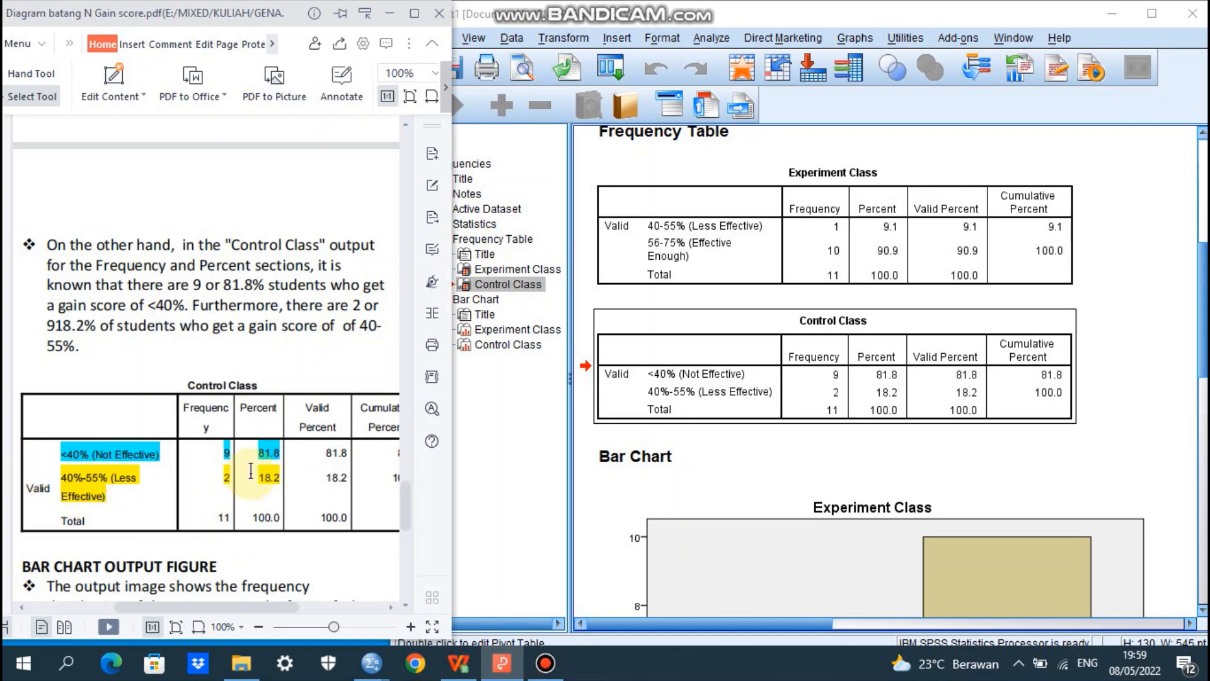
pyautogui.moveTo(225, 482); pyautogui.dragTo(230, 479)
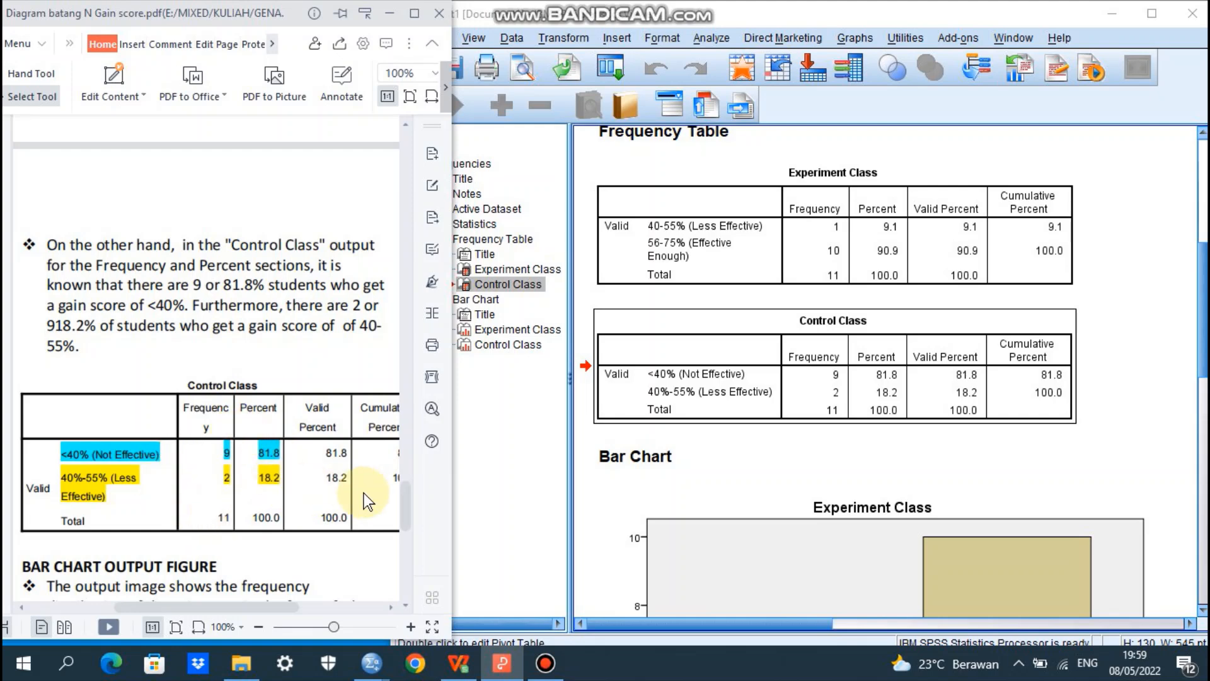
pyautogui.scroll(-5, 409, 504)
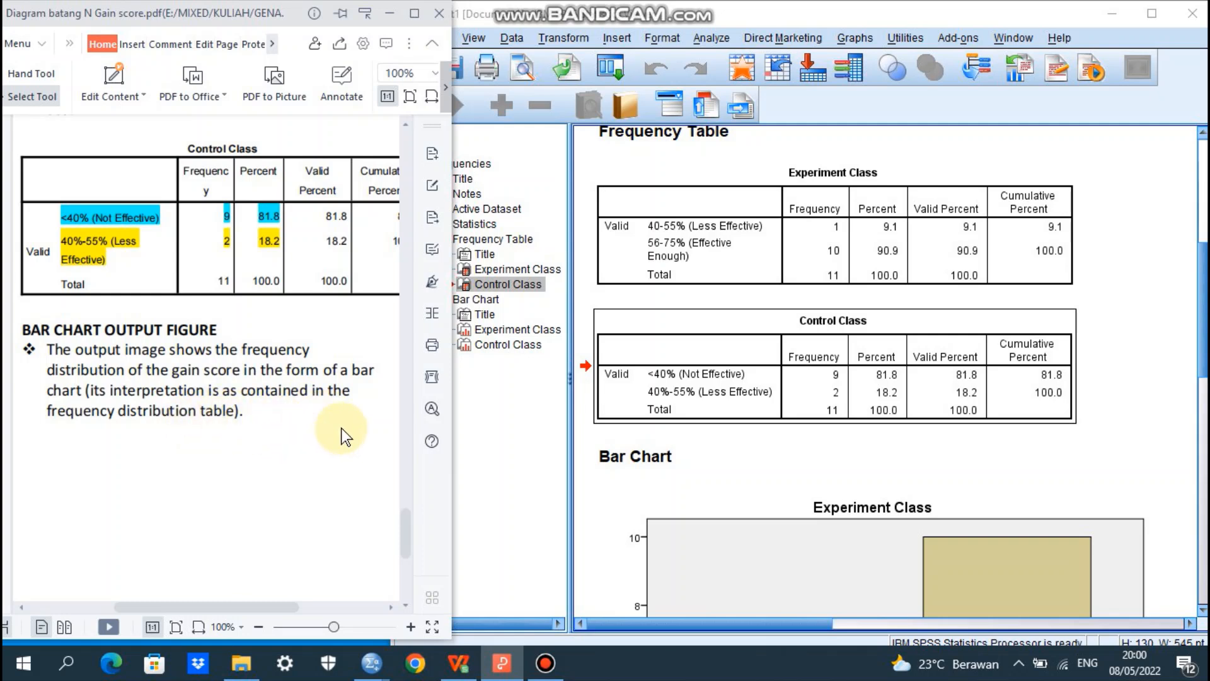
# Step: Compare the Experiment Class and Control Class bar charts in the output with their corresponding frequency tables
pyautogui.moveTo(1202, 281); pyautogui.dragTo(1203, 351)
pyautogui.scroll(-3, 599, 537)
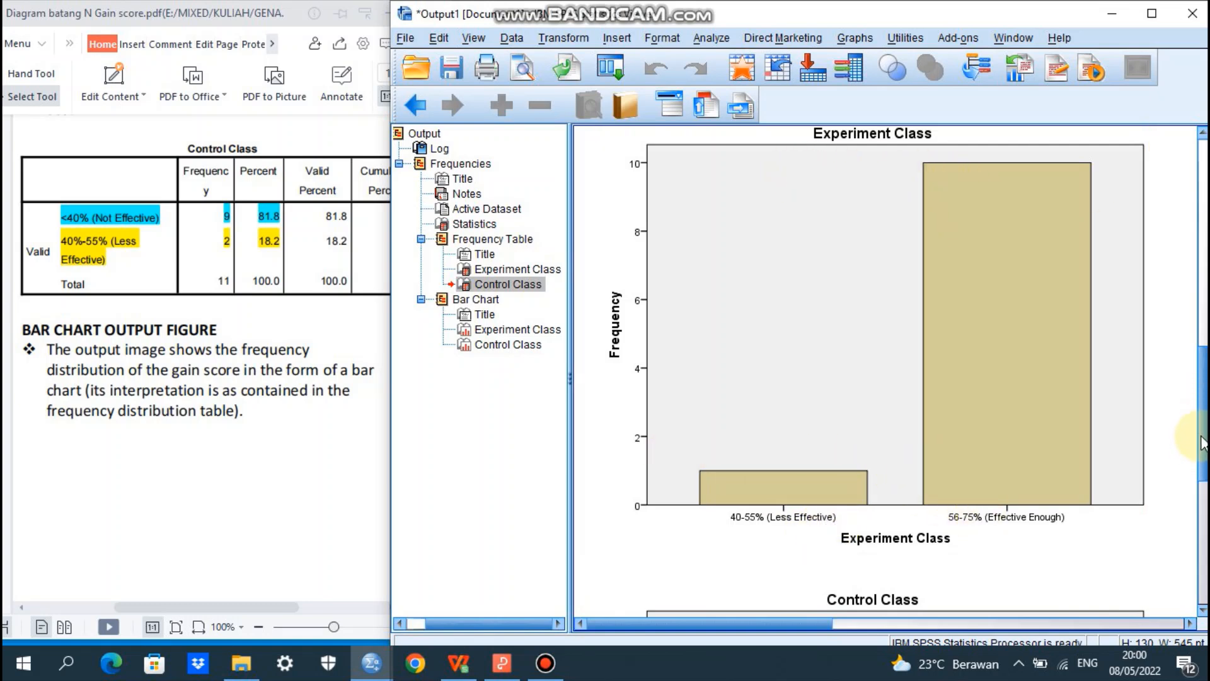
pyautogui.moveTo(1200, 435); pyautogui.dragTo(1195, 360)
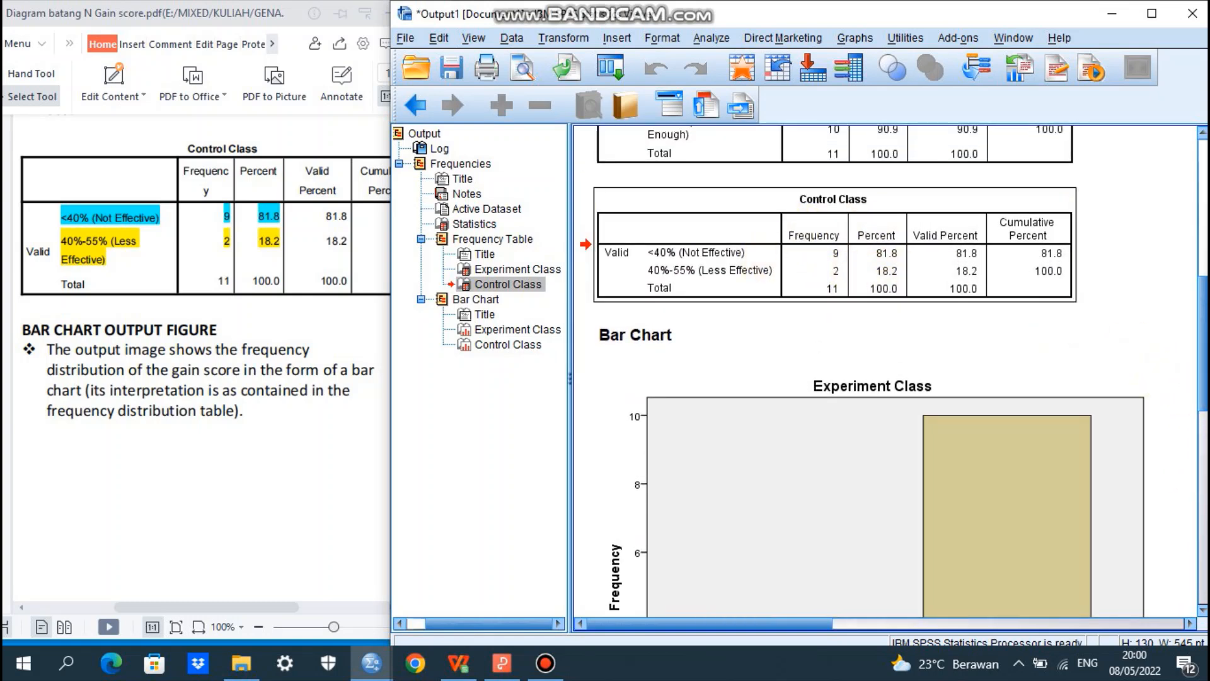
pyautogui.scroll(3, 1201, 334)
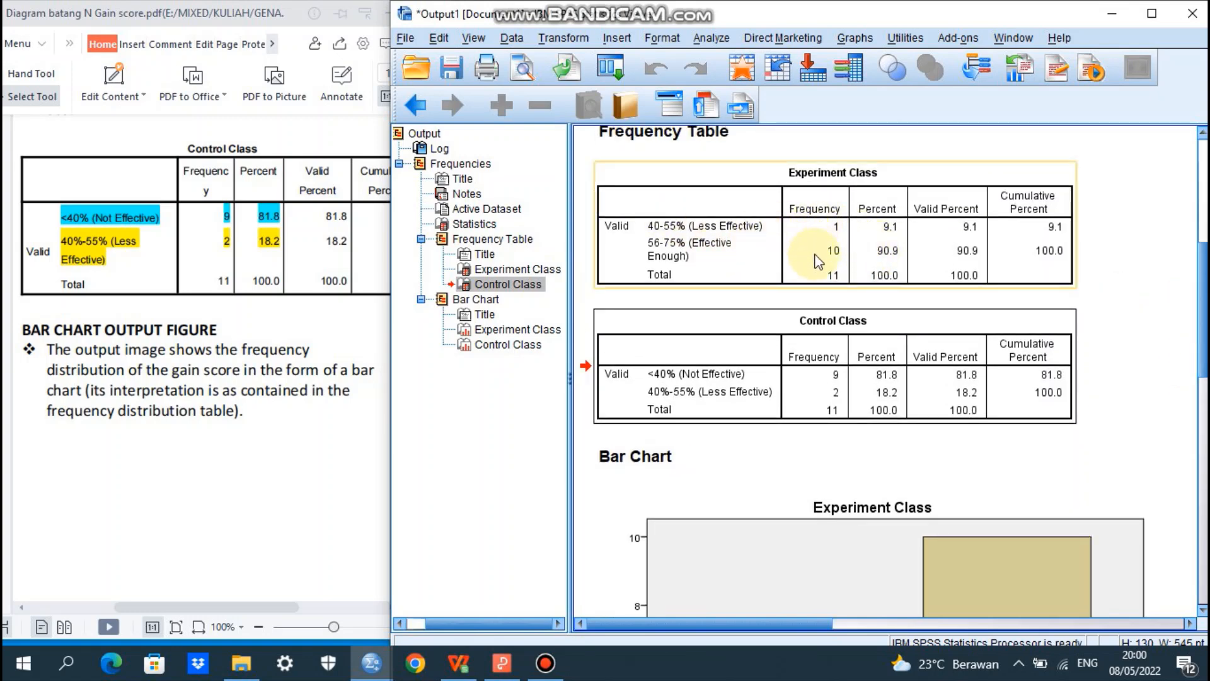
pyautogui.moveTo(1202, 325); pyautogui.dragTo(1179, 416)
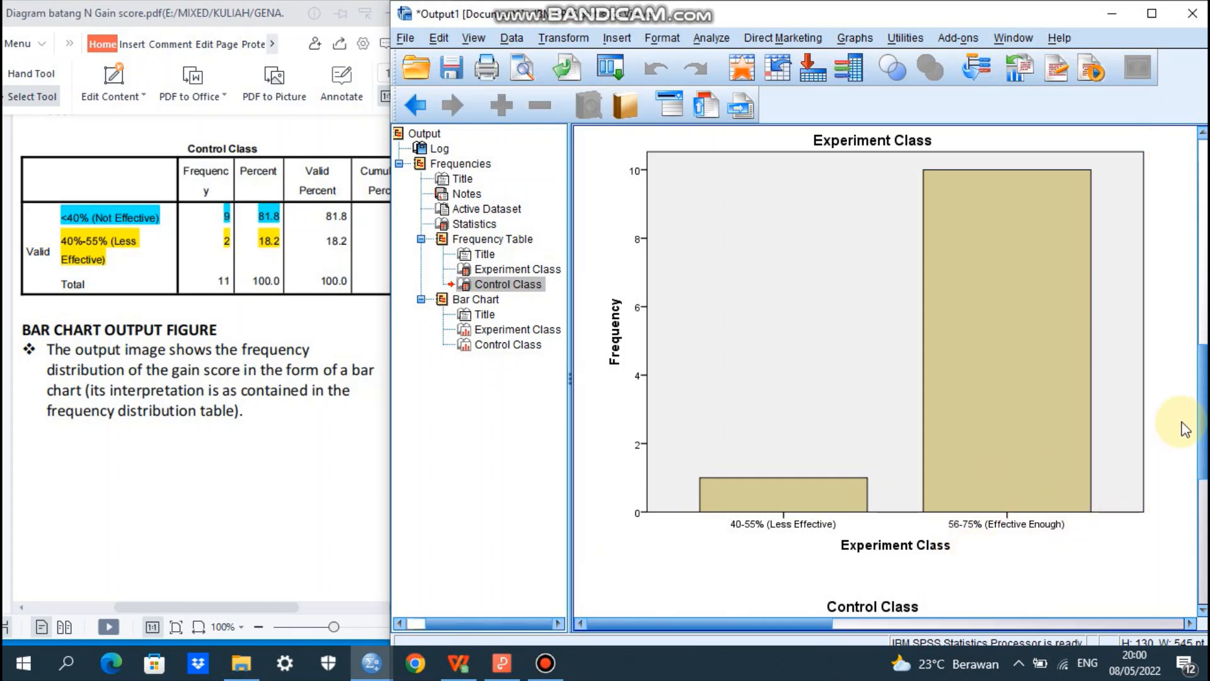
pyautogui.moveTo(1202, 412); pyautogui.dragTo(1202, 537)
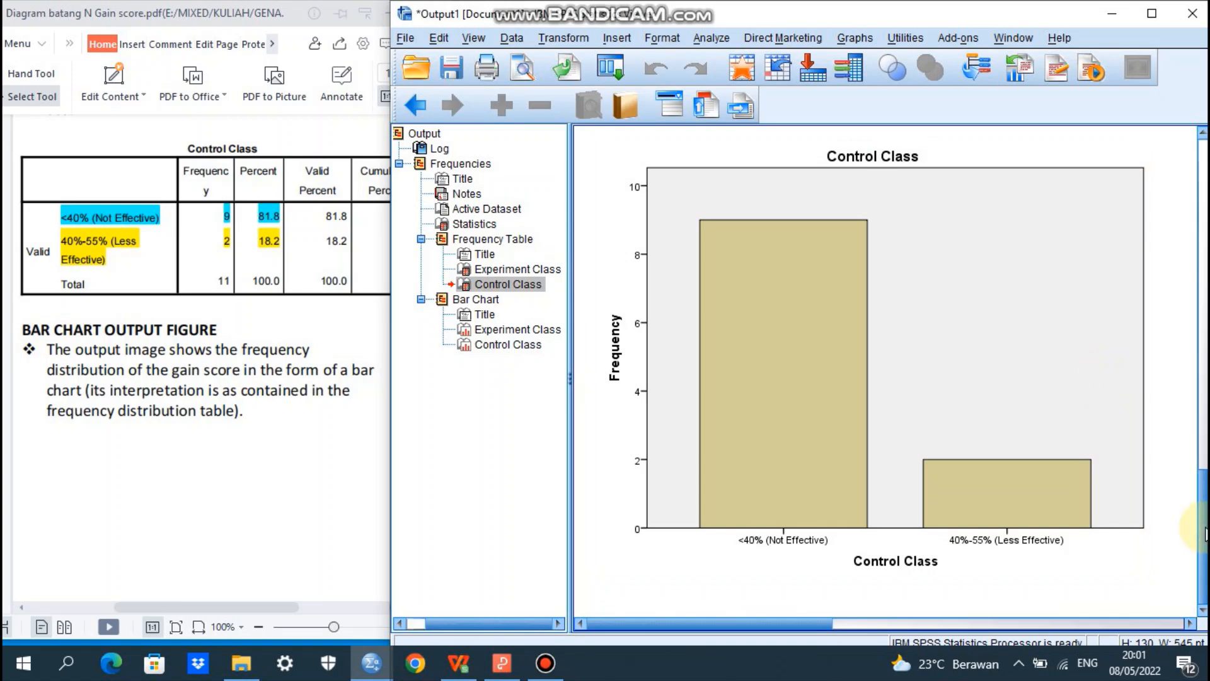
pyautogui.moveTo(1204, 532); pyautogui.dragTo(1178, 262)
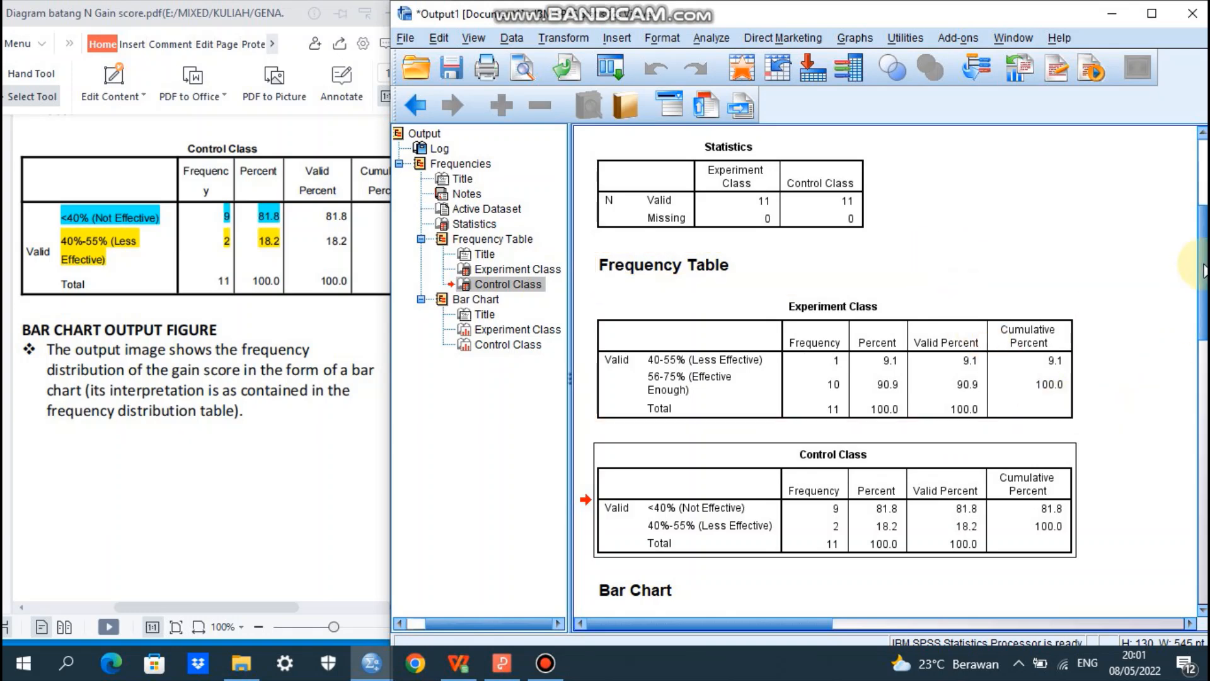
pyautogui.scroll(-5, 1201, 271)
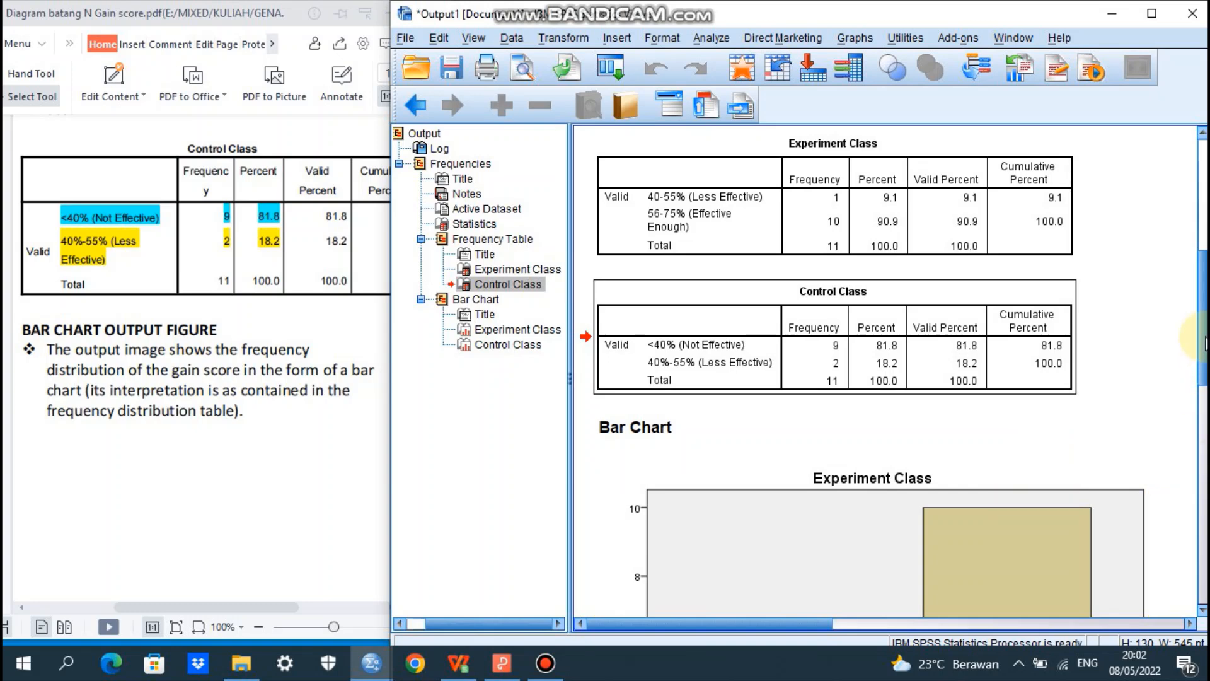
pyautogui.moveTo(1200, 325); pyautogui.dragTo(1205, 525)
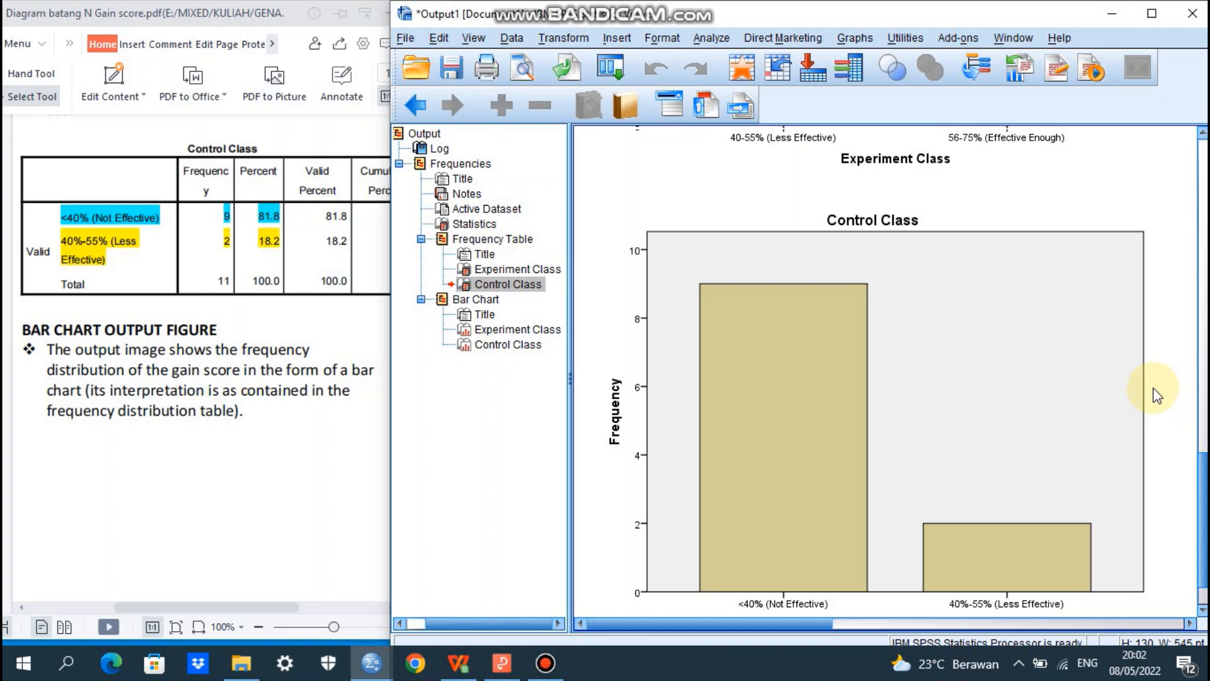
pyautogui.click(1201, 403)
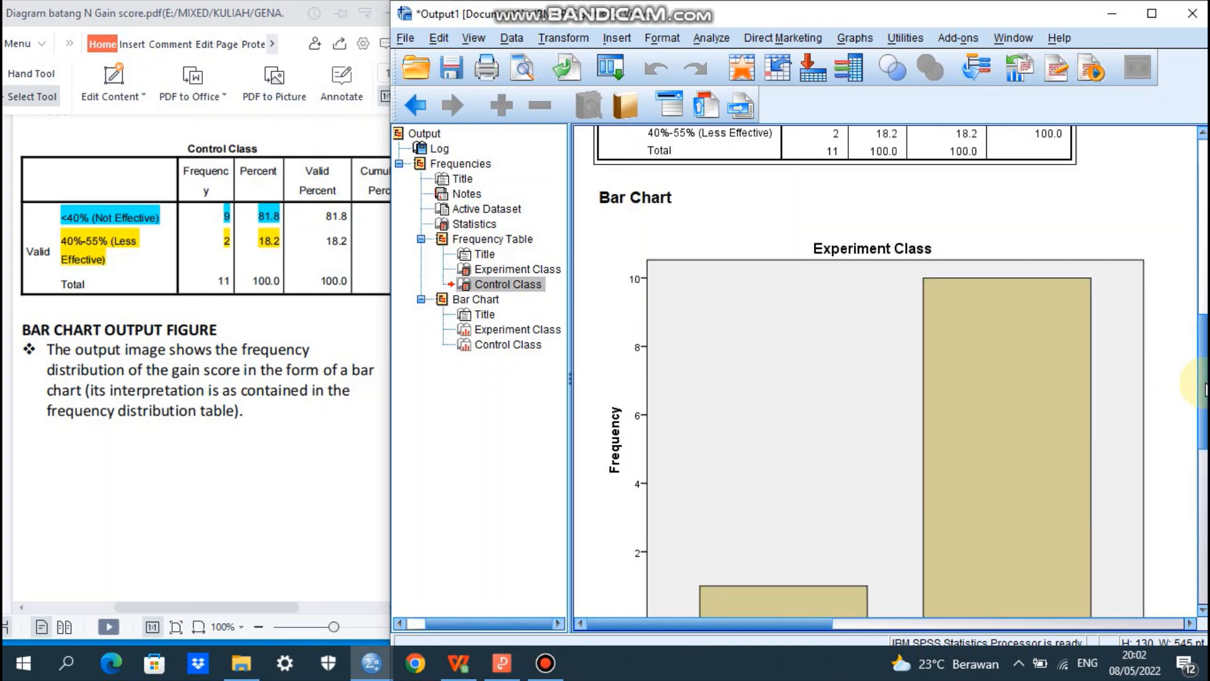
pyautogui.moveTo(1200, 382); pyautogui.dragTo(1186, 294)
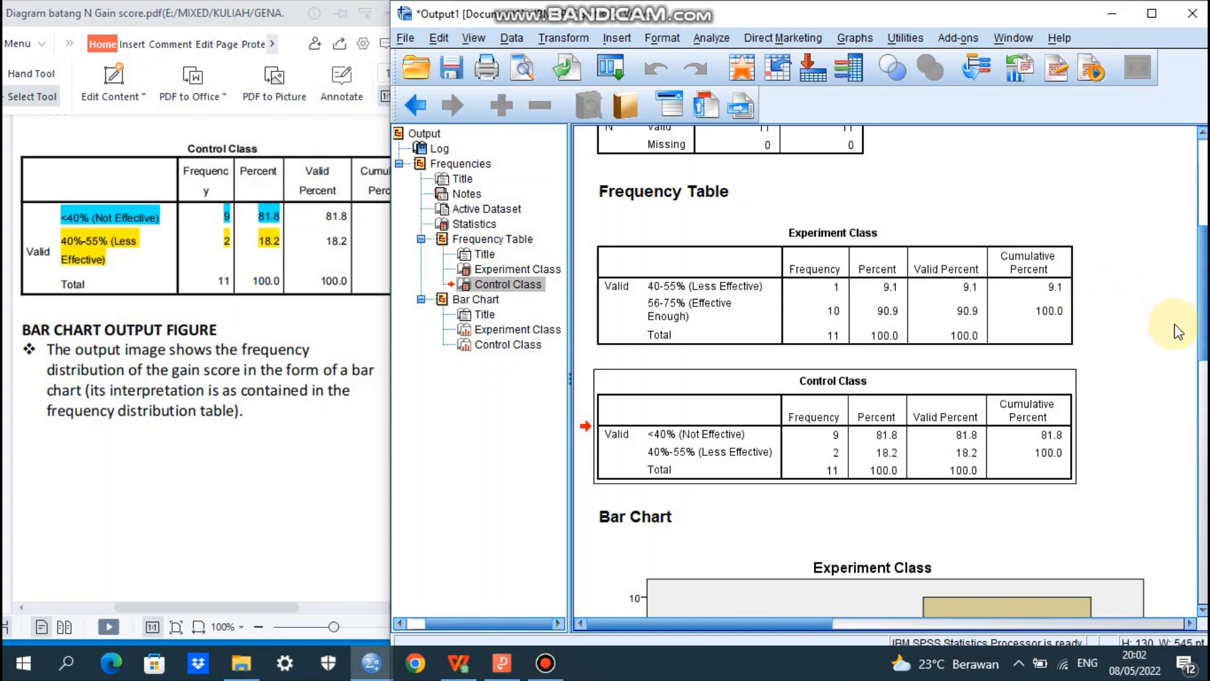
pyautogui.click(1064, 325)
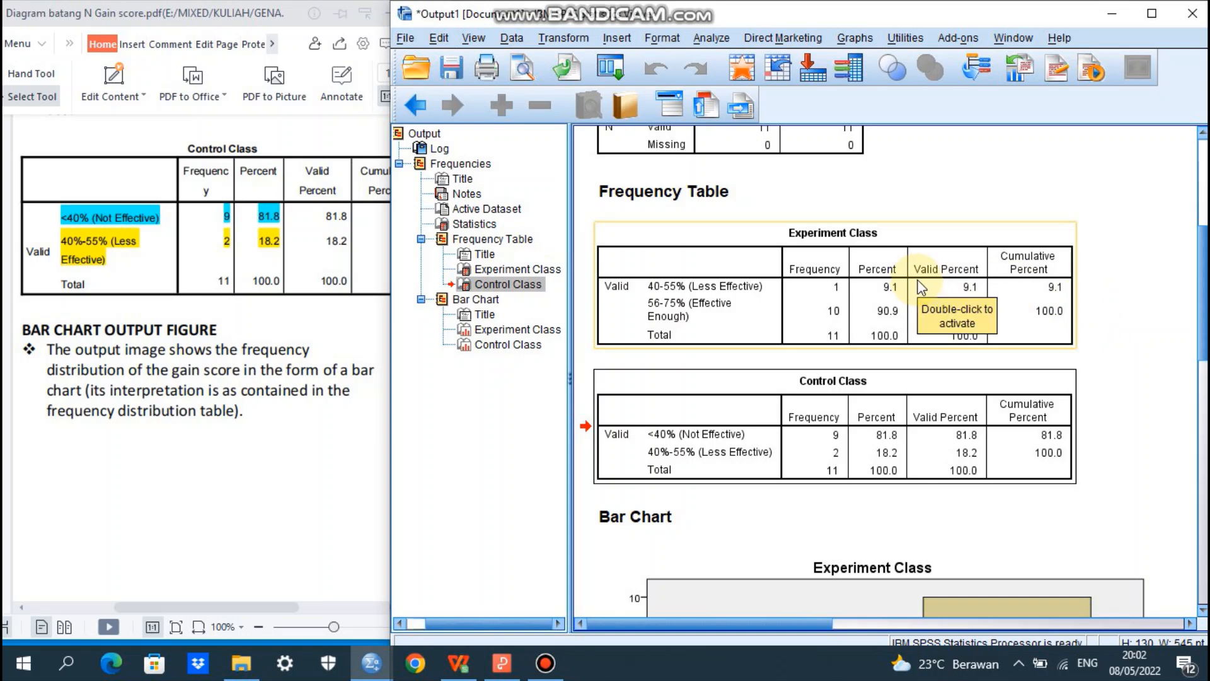
pyautogui.click(1148, 356)
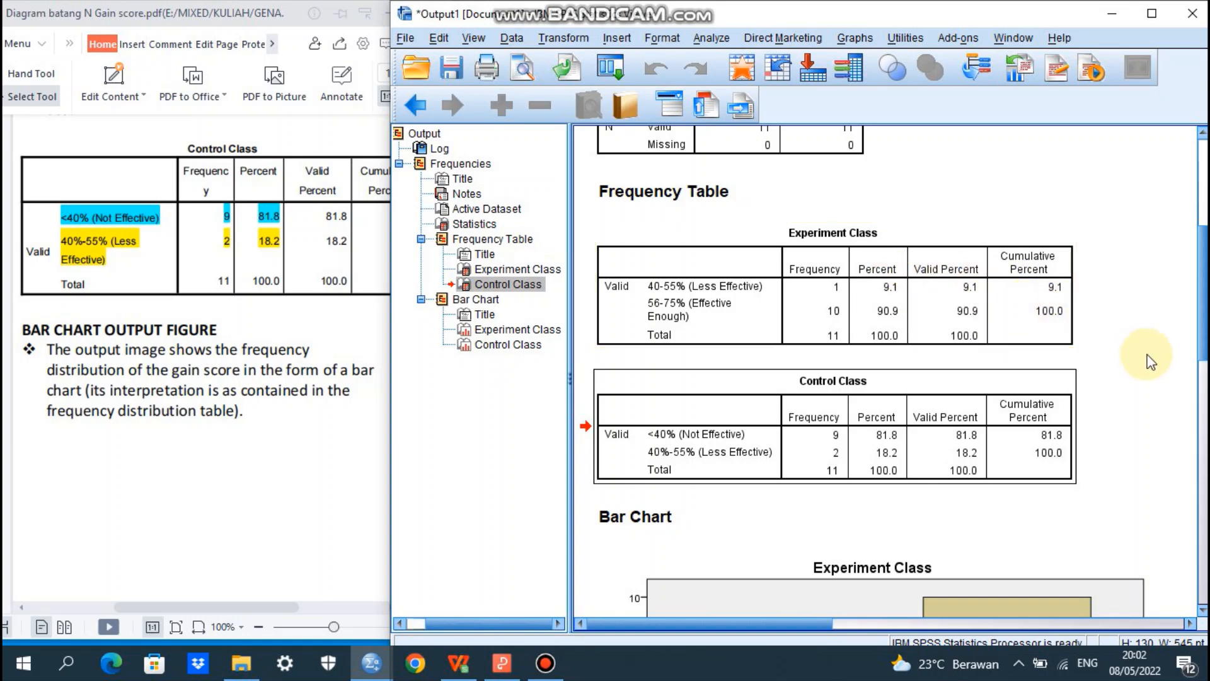